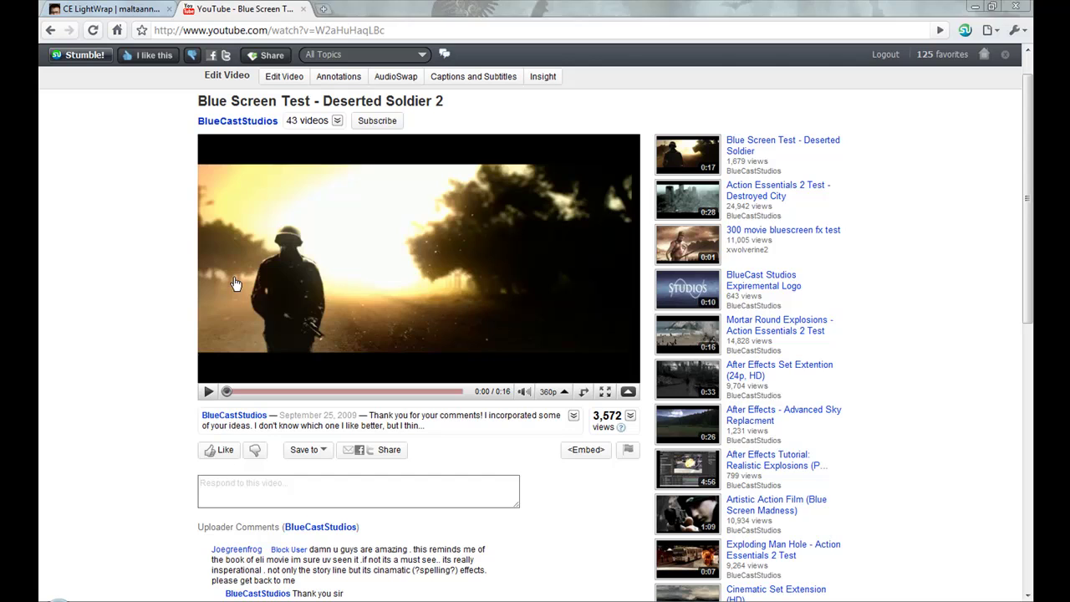
Play the 'Blue Screen Test - Deserted Soldier 2' reference clip, pause it, and scrub to about 0:03–0:05
click(235, 284)
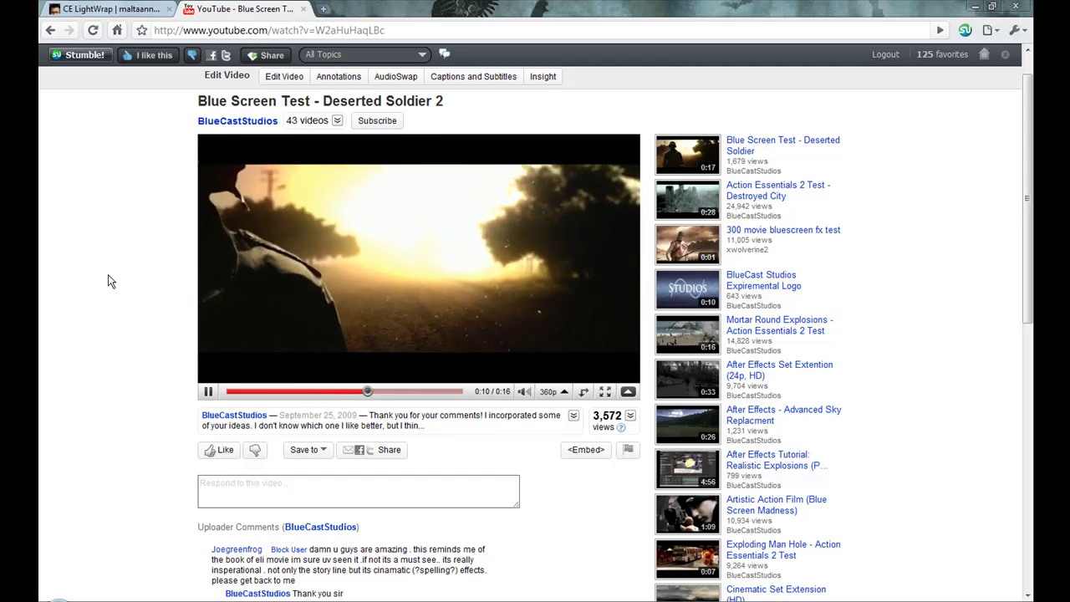
click(335, 294)
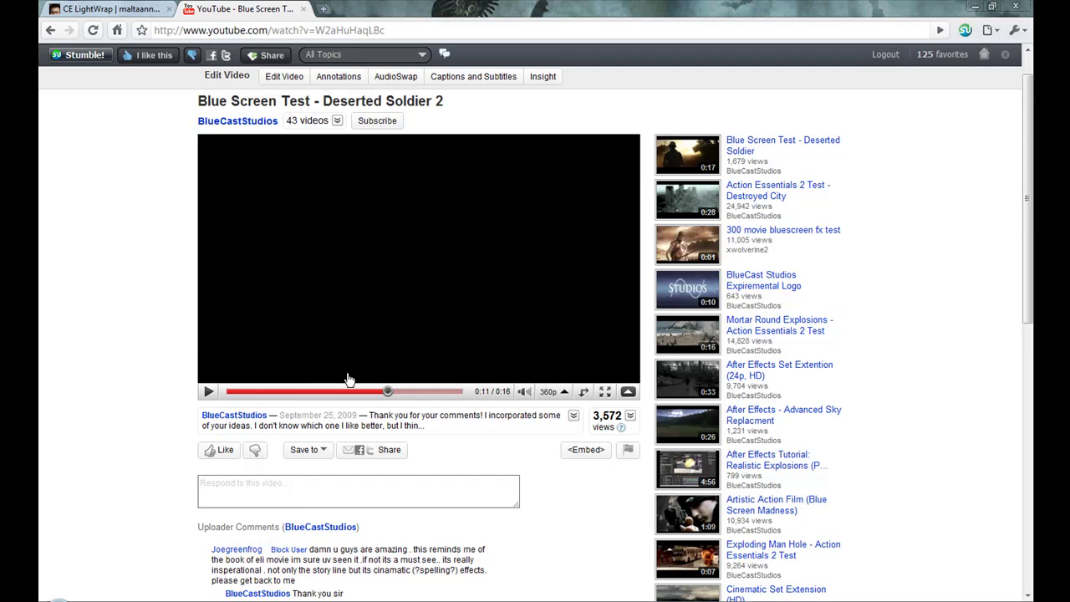
drag(312, 389, 256, 391)
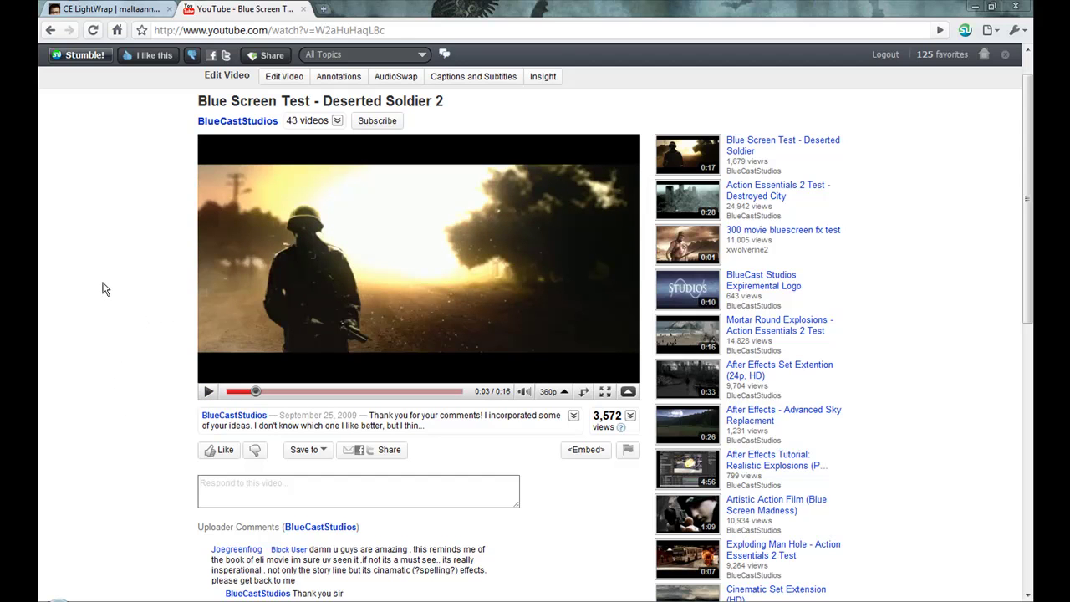
mouse_move(268, 392)
mouse_down()
mouse_move(296, 391)
mouse_move(256, 392)
mouse_up()
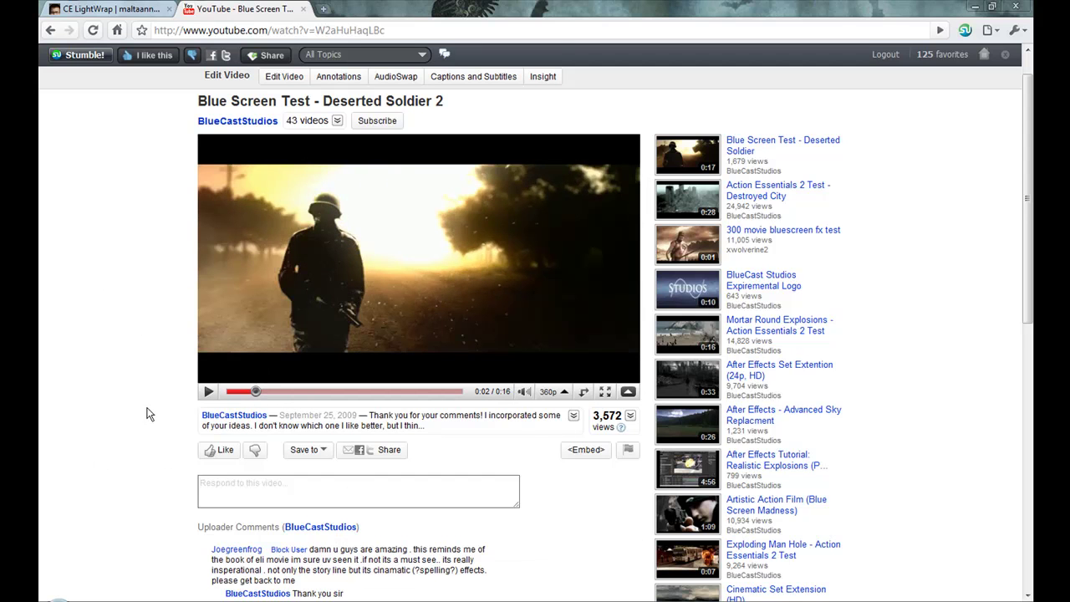
Back in After Effects, select the Original layer and zoom the viewer to 25% to show the whole blue-screen frame
key(alt+Tab)
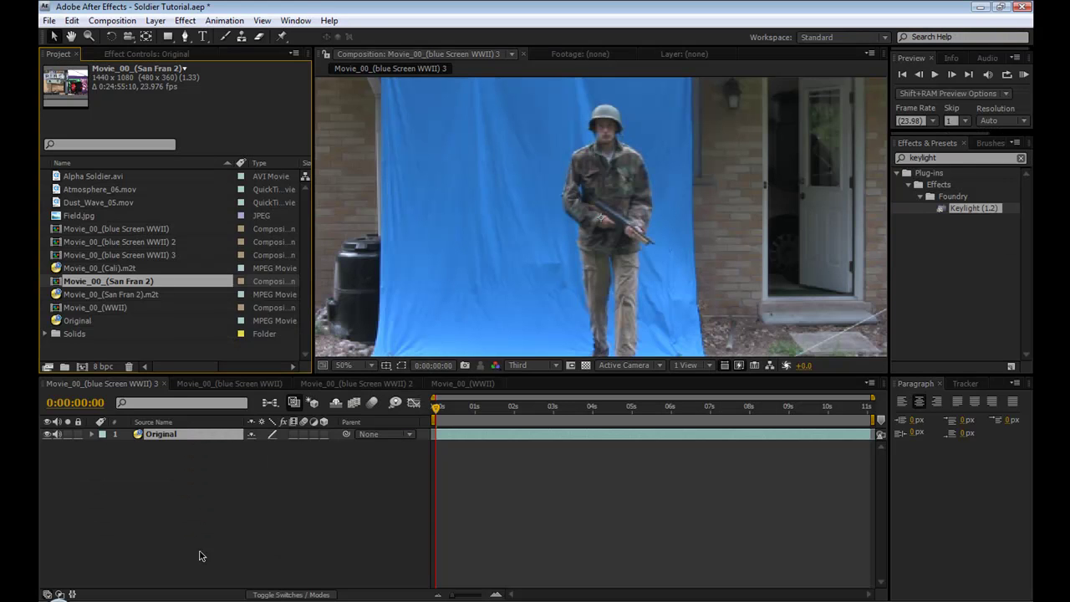
click(232, 554)
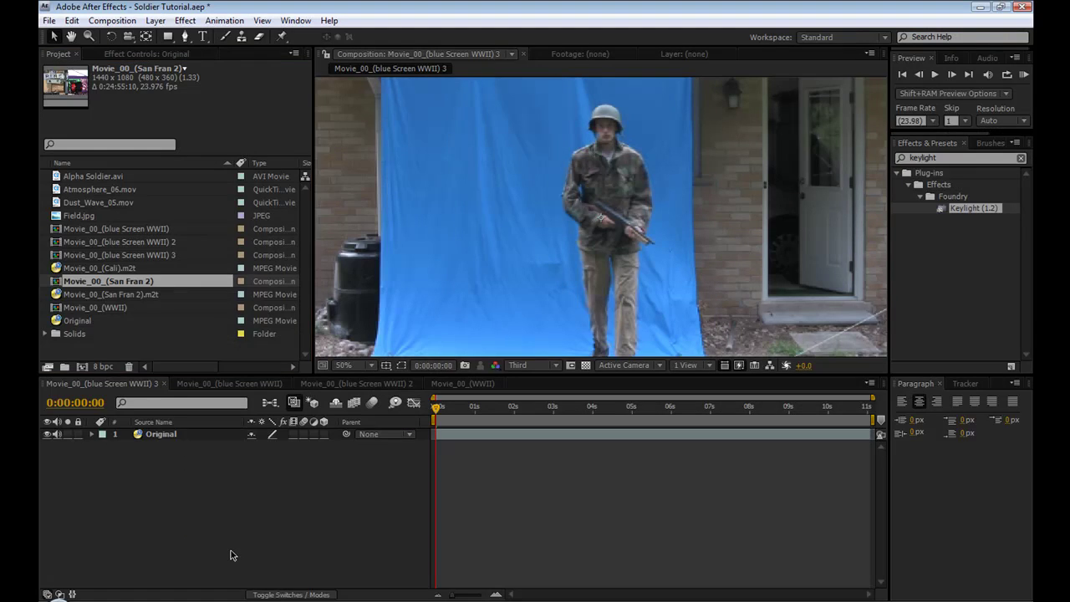
click(153, 436)
key(comma)
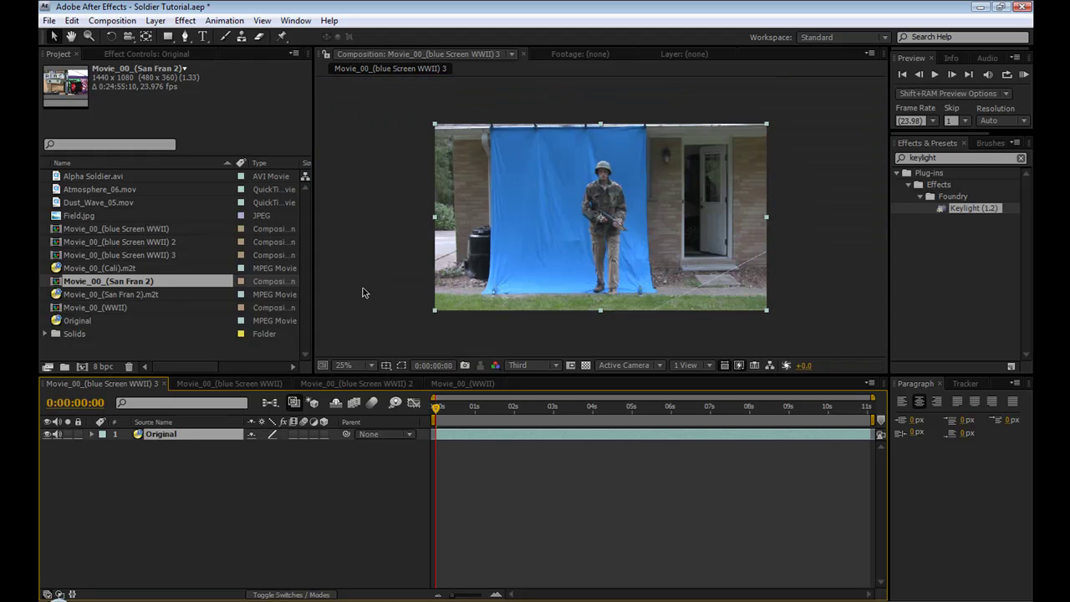
key(period)
key(comma)
click(373, 311)
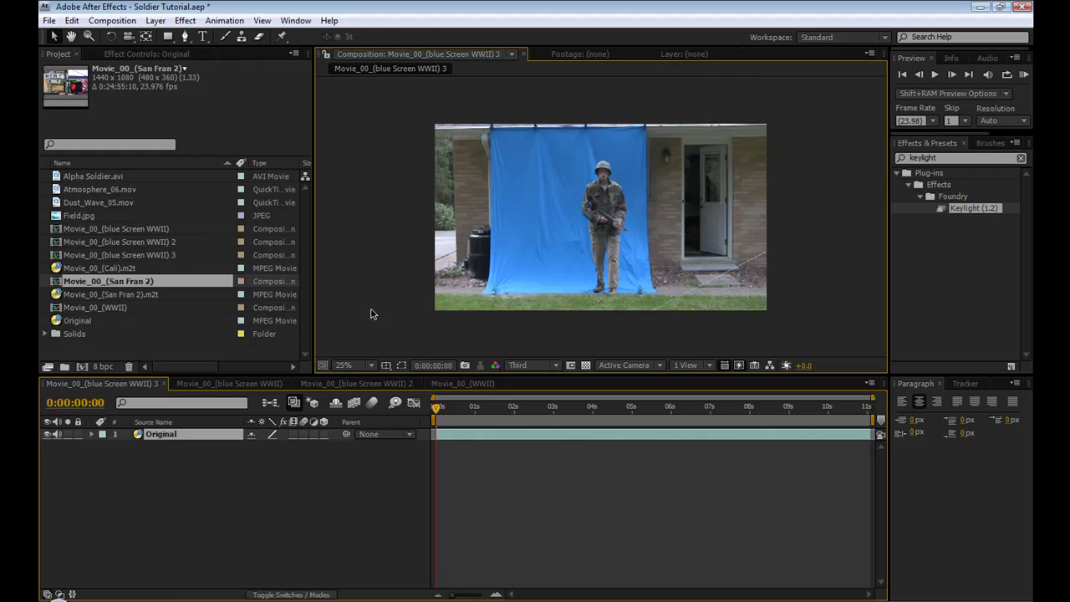
key(period)
key(comma)
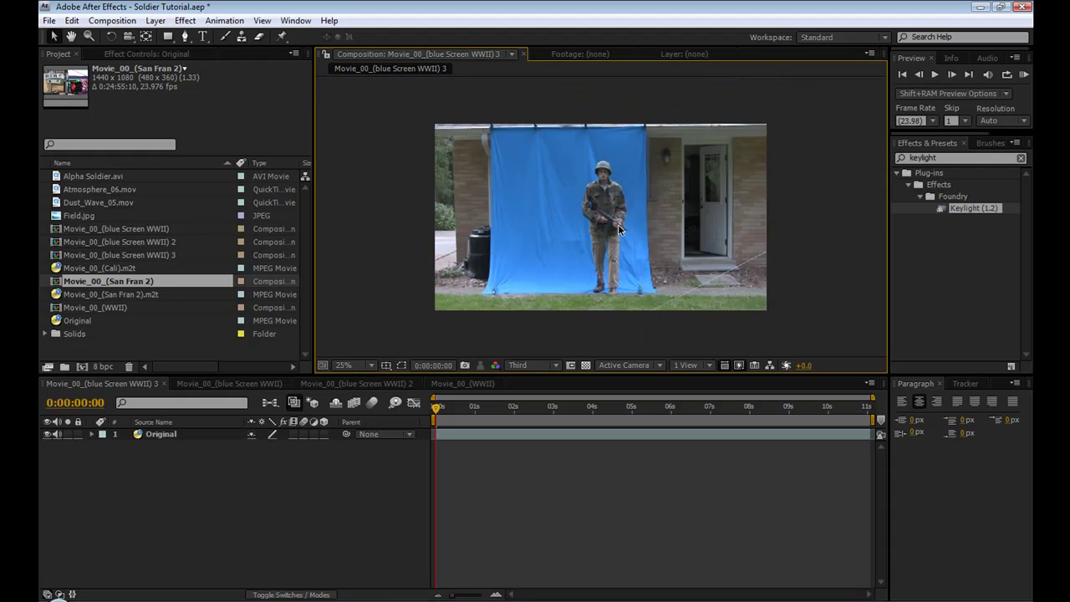
Apply Keylight (1.2) to Original, sample the blue screen as key colour, and view the Screen Matte
click(949, 259)
drag(253, 385, 194, 437)
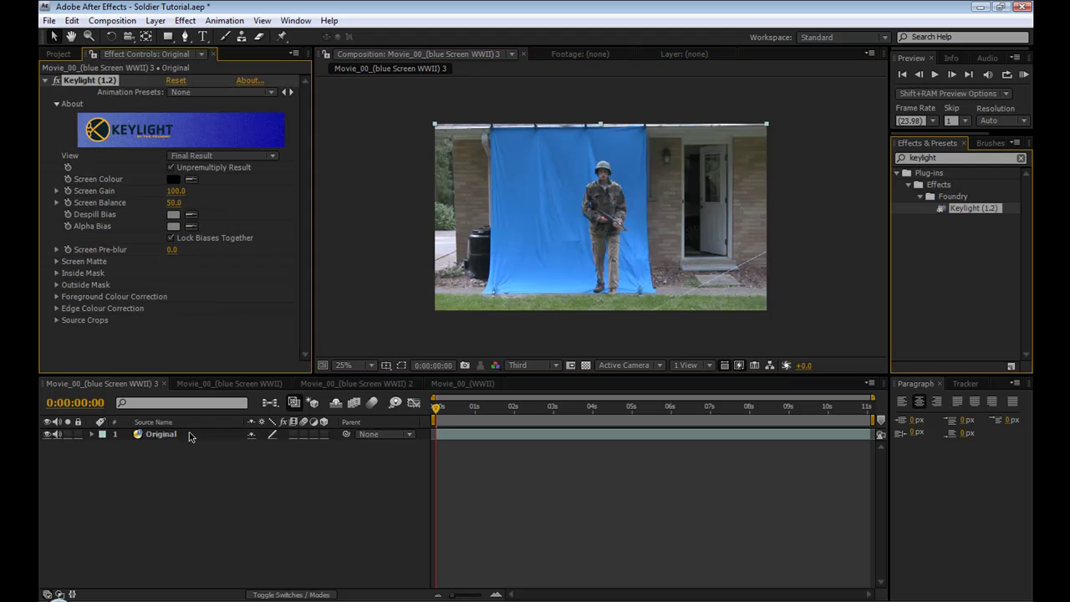
click(191, 179)
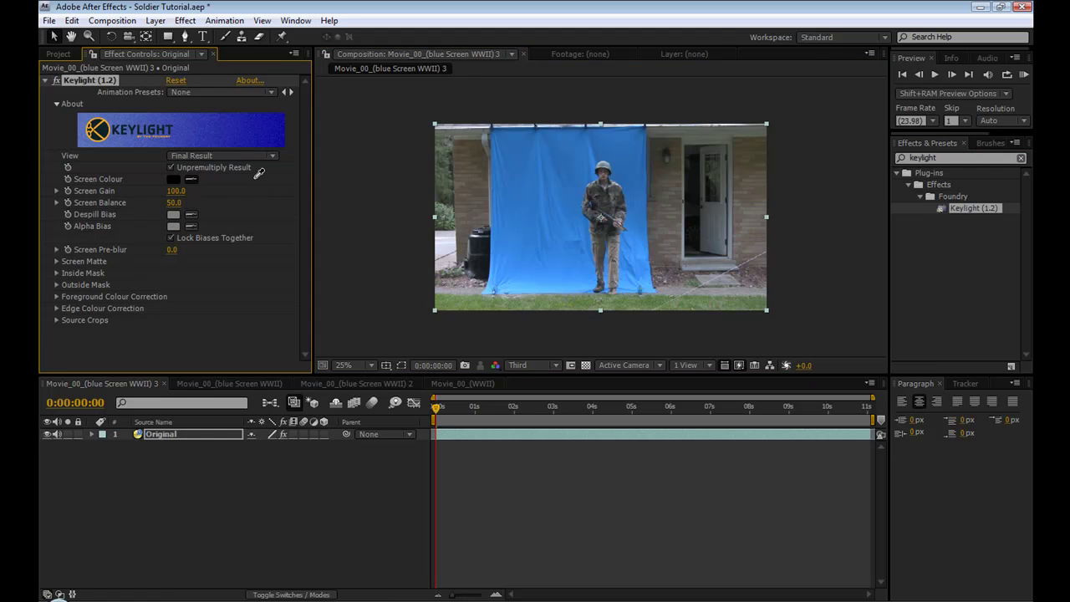
click(545, 156)
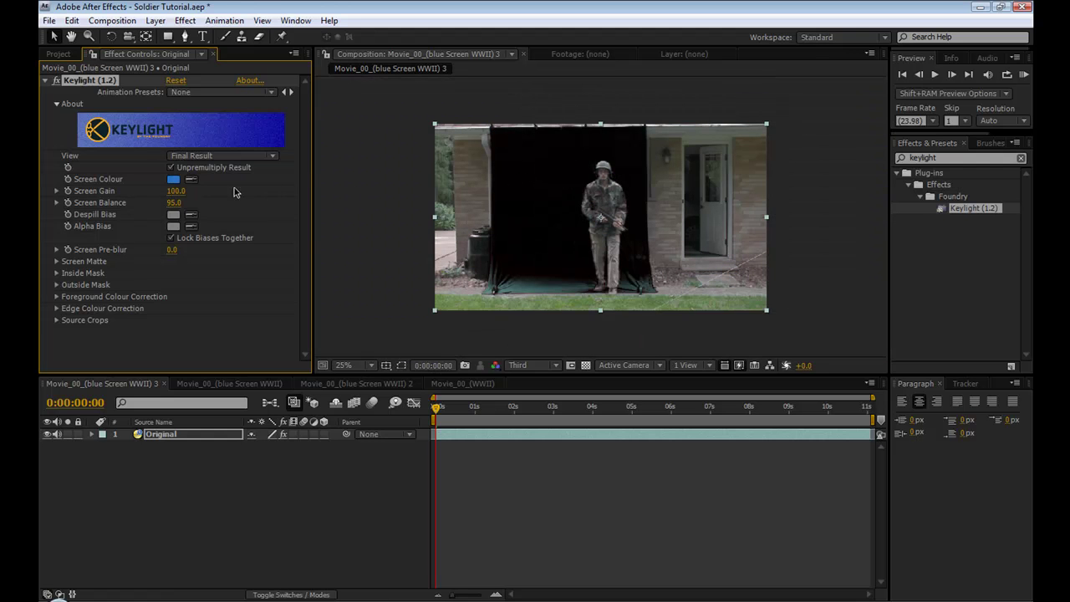
click(207, 158)
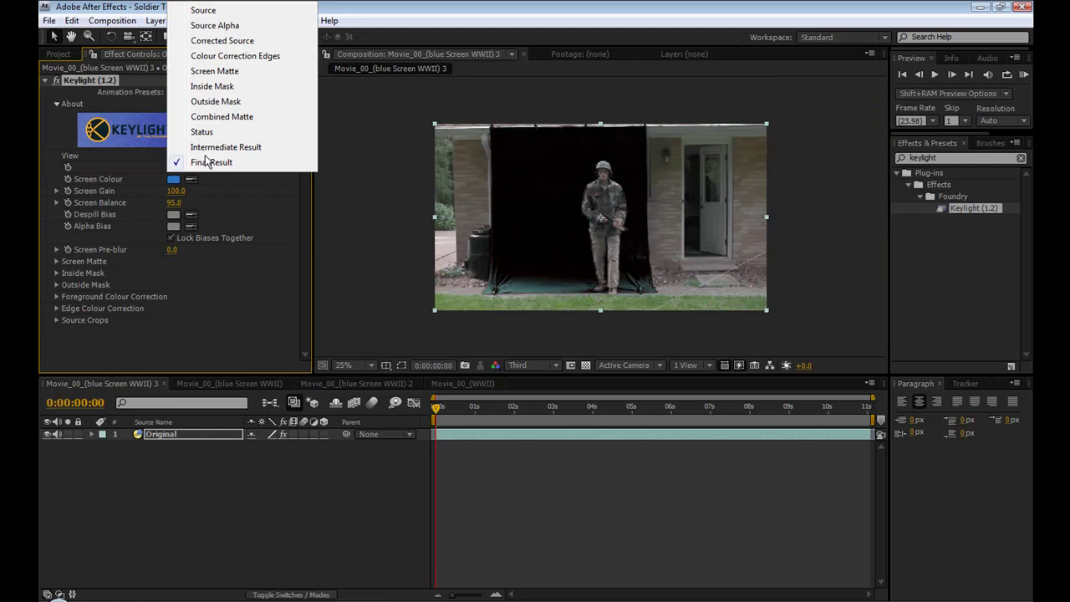
click(232, 76)
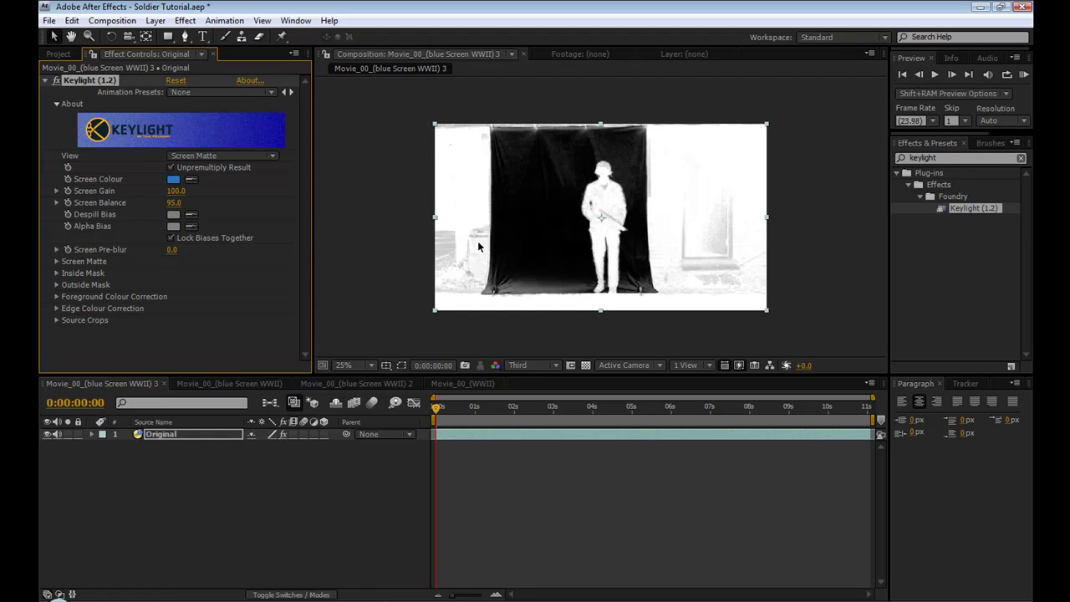
Raise Screen Gain to 113 and set Screen Pre-blur to 3
key(period)
key(period)
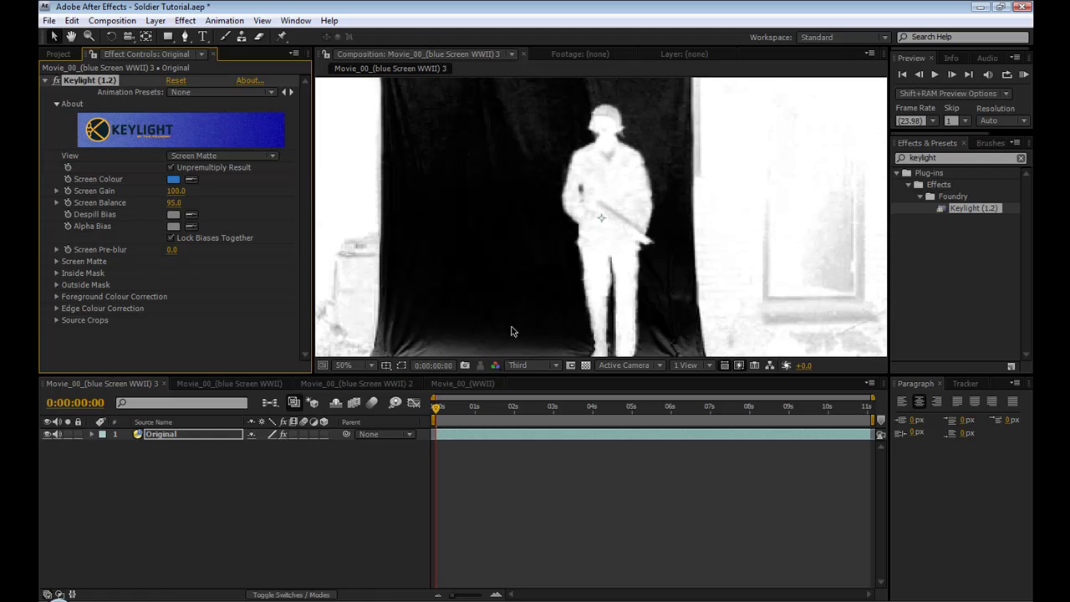
key(comma)
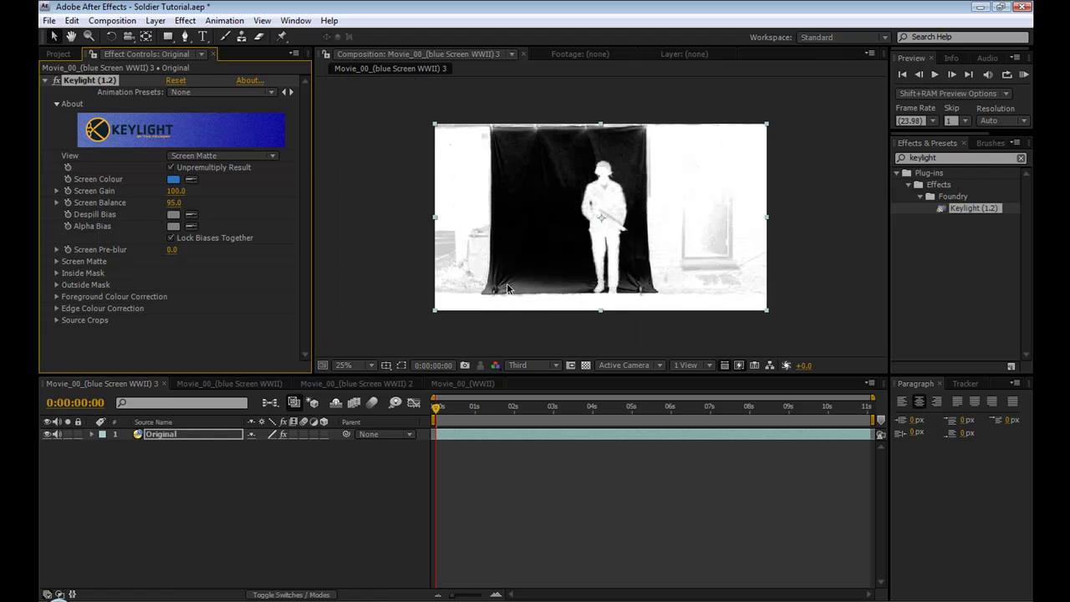
drag(176, 192, 200, 202)
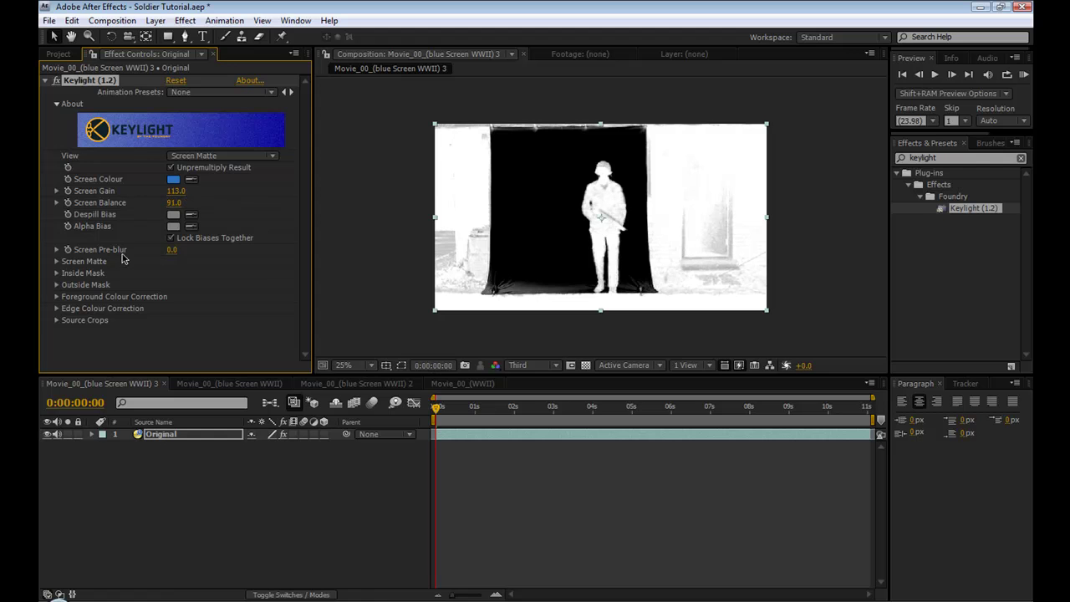
click(172, 249)
text(5)
key(Return)
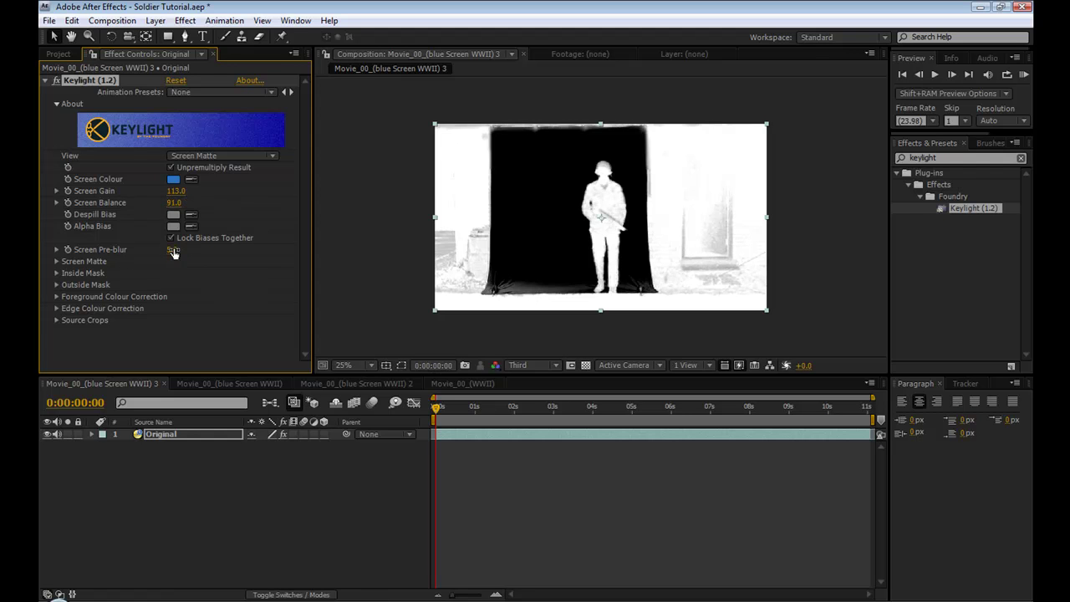
key(period)
click(172, 250)
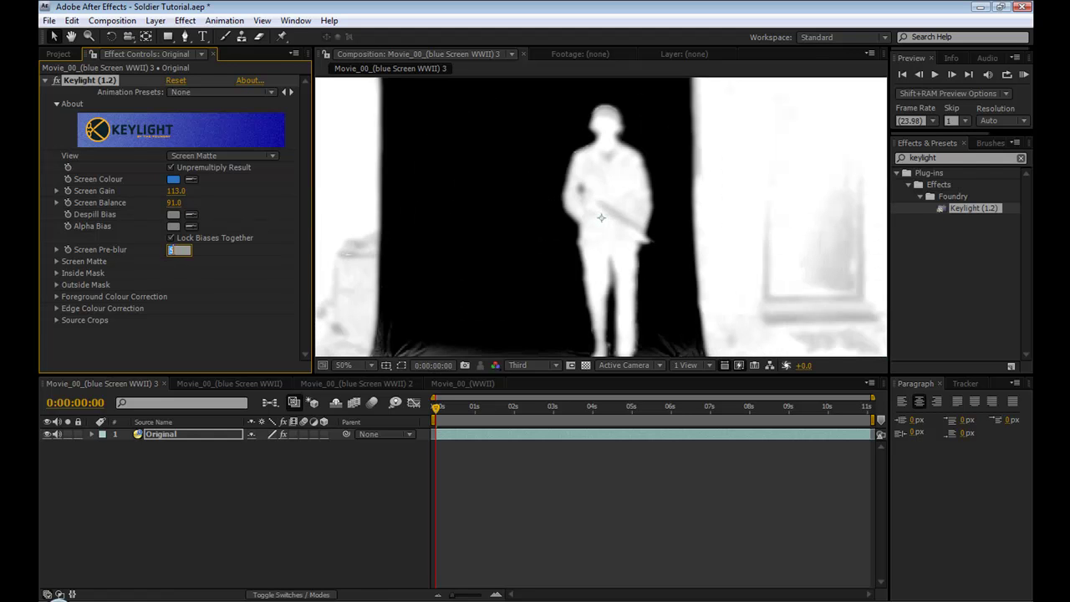
text(3)
key(Return)
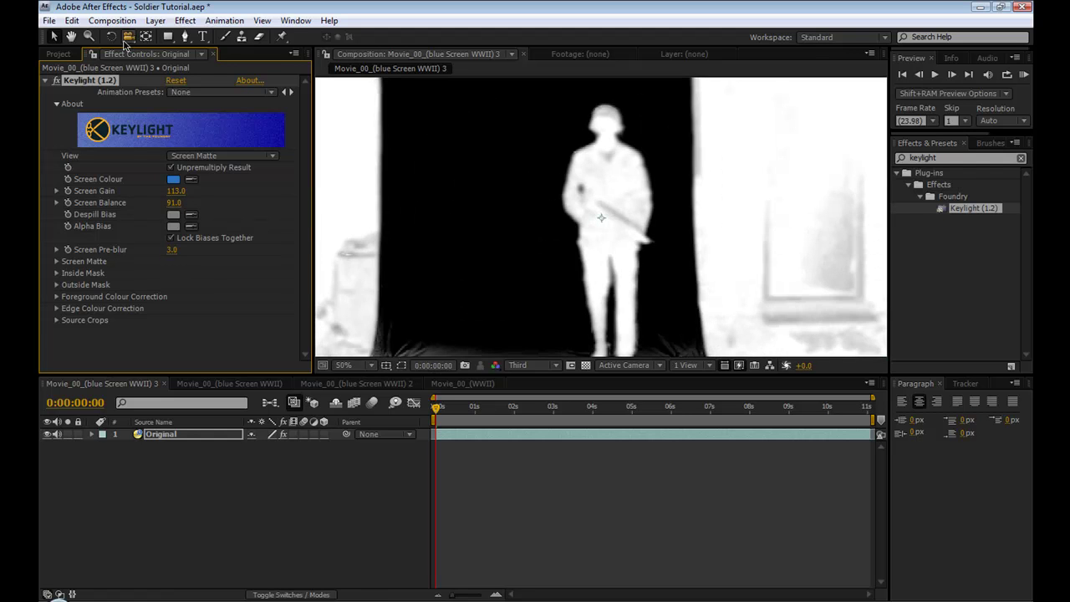
Expand Keylight's Screen Matte settings and raise Clip Black to darken the backdrop
click(57, 262)
mouse_move(173, 273)
mouse_down()
mouse_move(194, 272)
mouse_move(165, 286)
mouse_up()
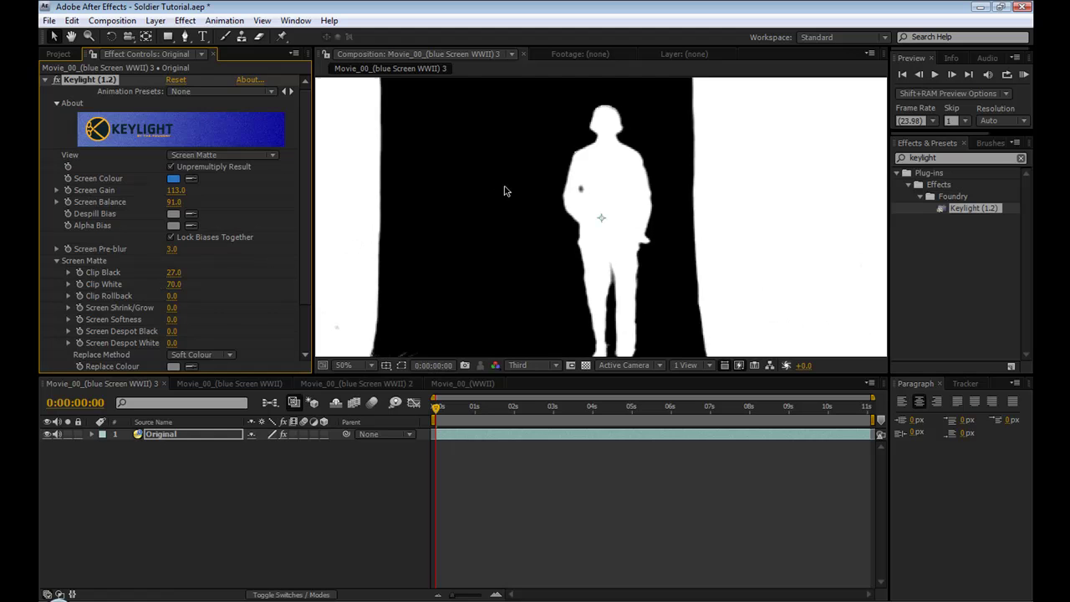
scroll(507, 191, down, 2)
click(567, 336)
scroll(610, 262, up, 2)
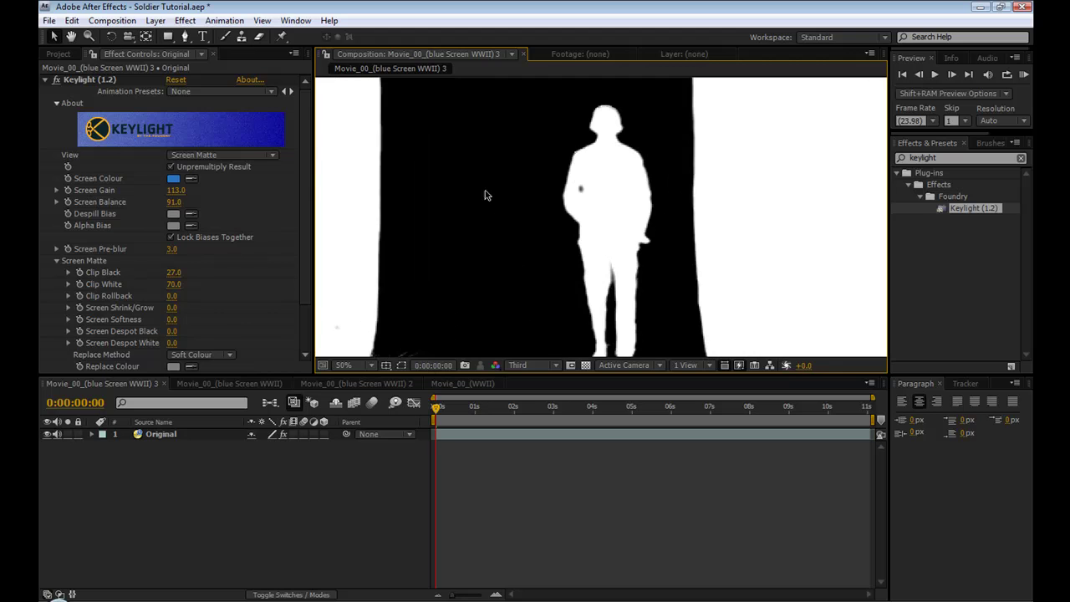
scroll(506, 199, down, 2)
scroll(549, 165, up, 2)
scroll(610, 201, up, 1)
scroll(601, 165, down, 1)
Set the preview resolution to Full and harden the matte to Clip Black 43, Clip White 65
click(532, 366)
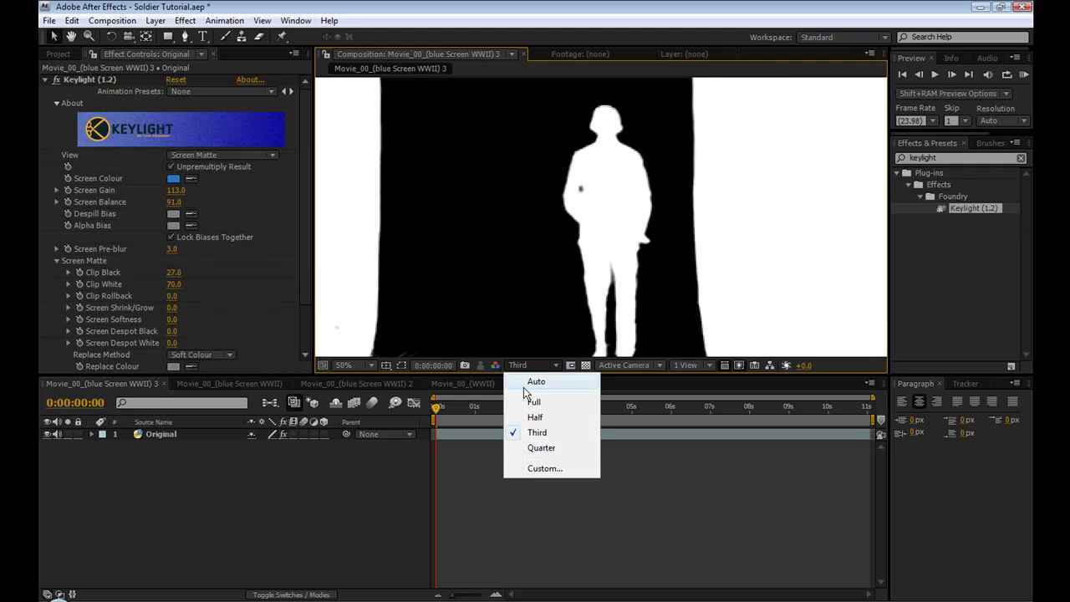
click(527, 397)
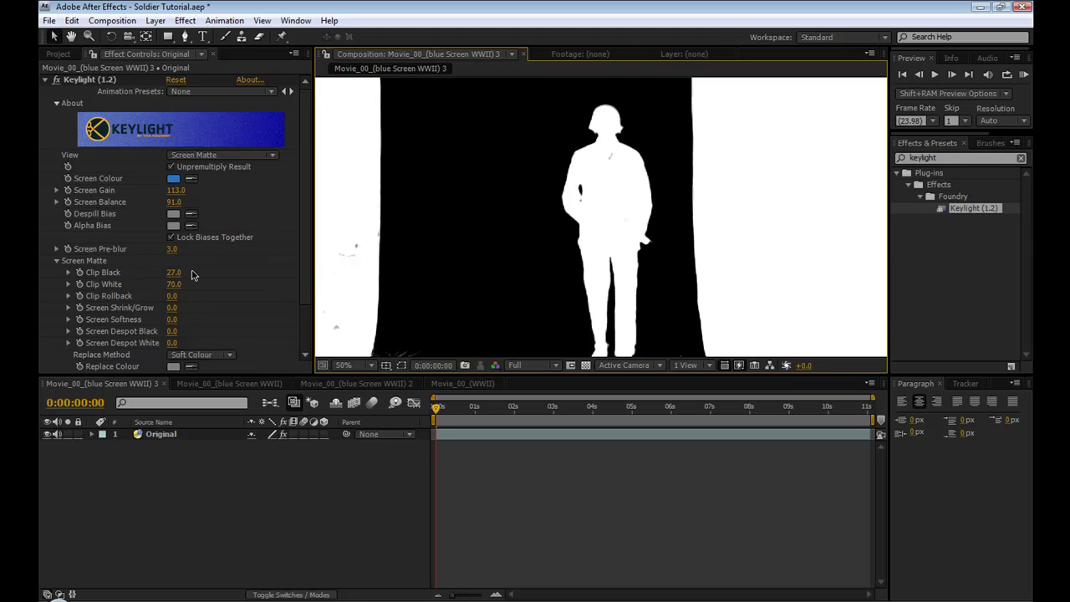
mouse_move(175, 274)
mouse_down()
mouse_move(160, 274)
mouse_move(187, 275)
mouse_move(159, 286)
mouse_move(175, 286)
mouse_up()
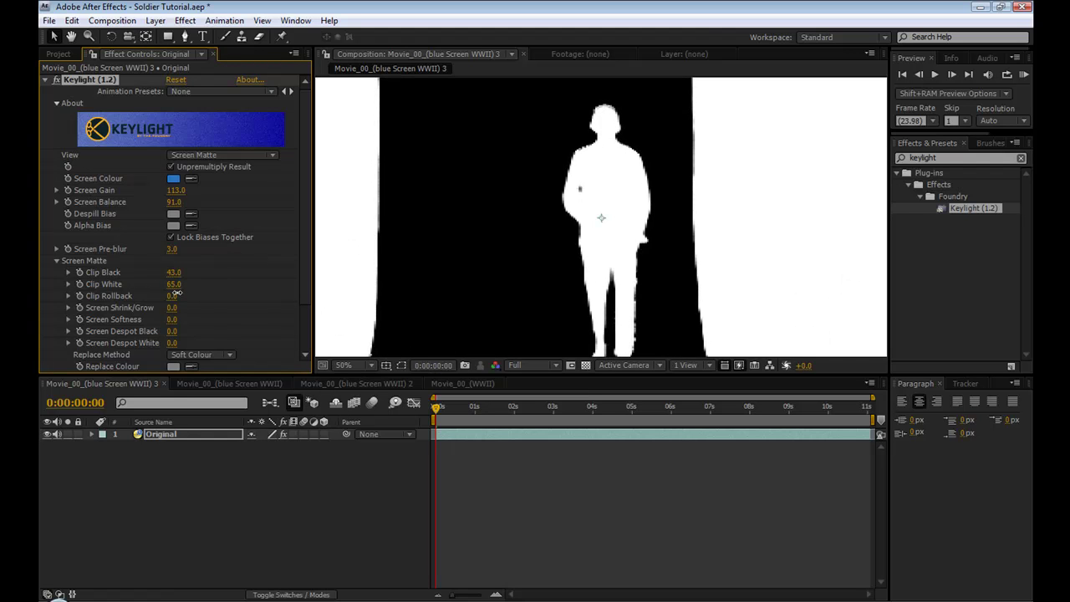
scroll(433, 239, down, 2)
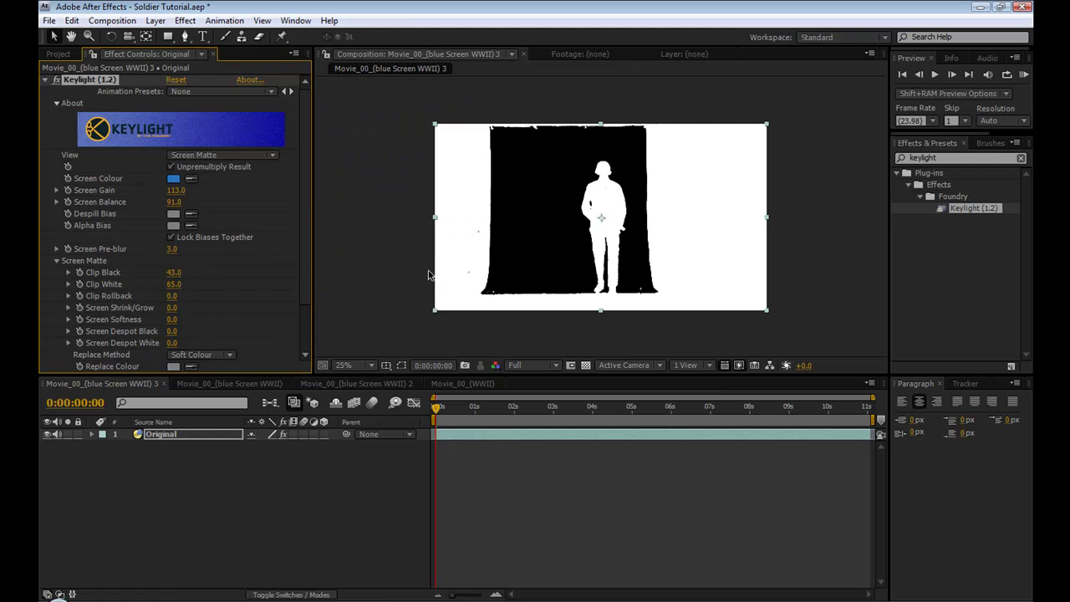
click(398, 249)
scroll(396, 245, up, 1)
scroll(402, 234, down, 1)
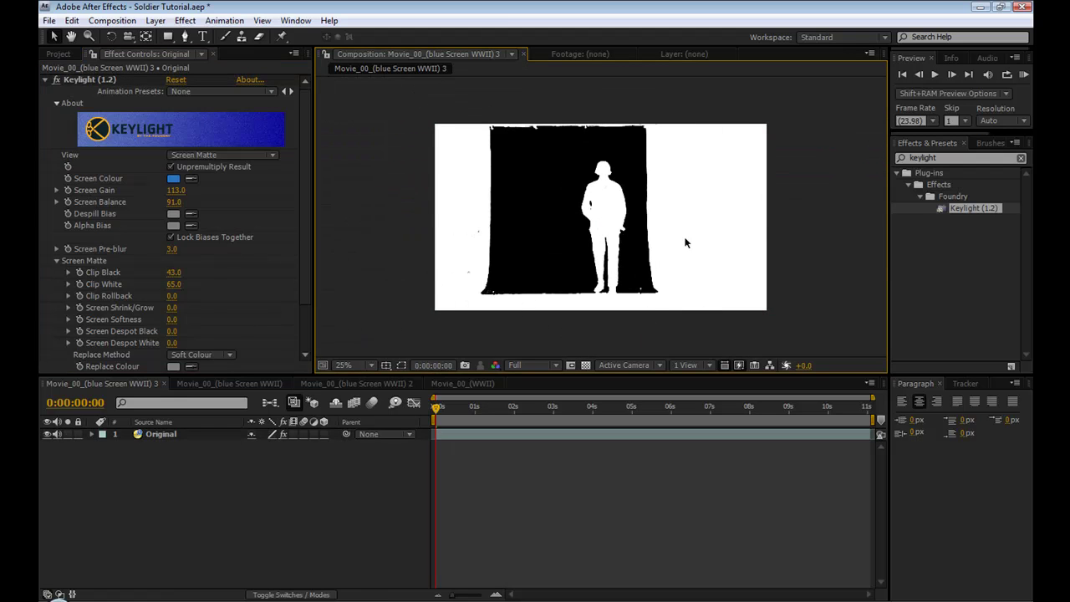
Delete the stray Shape Layer 1 created by the path tool
click(187, 37)
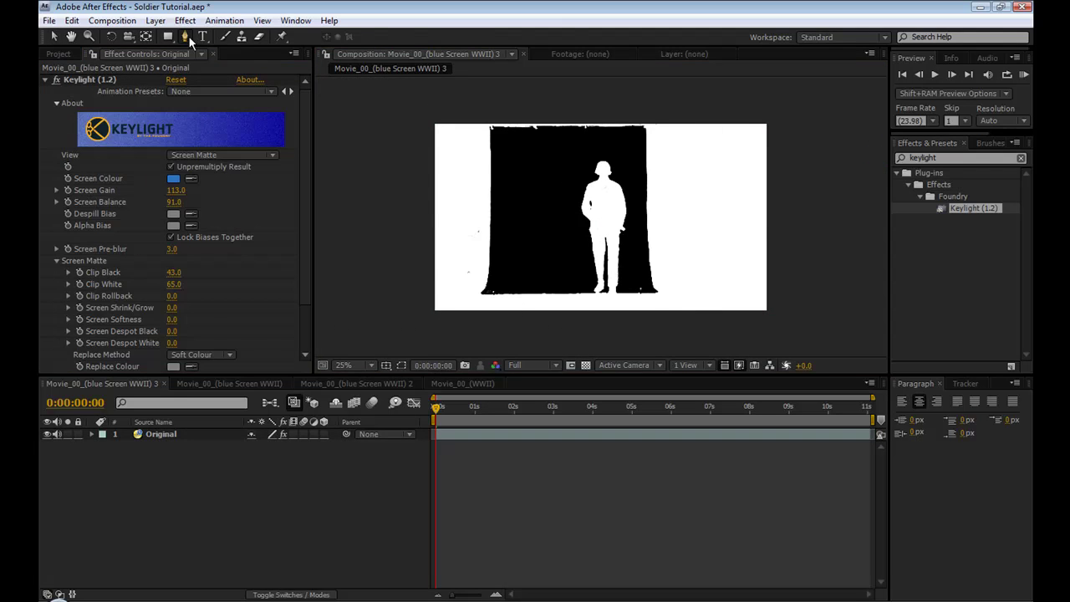
click(496, 158)
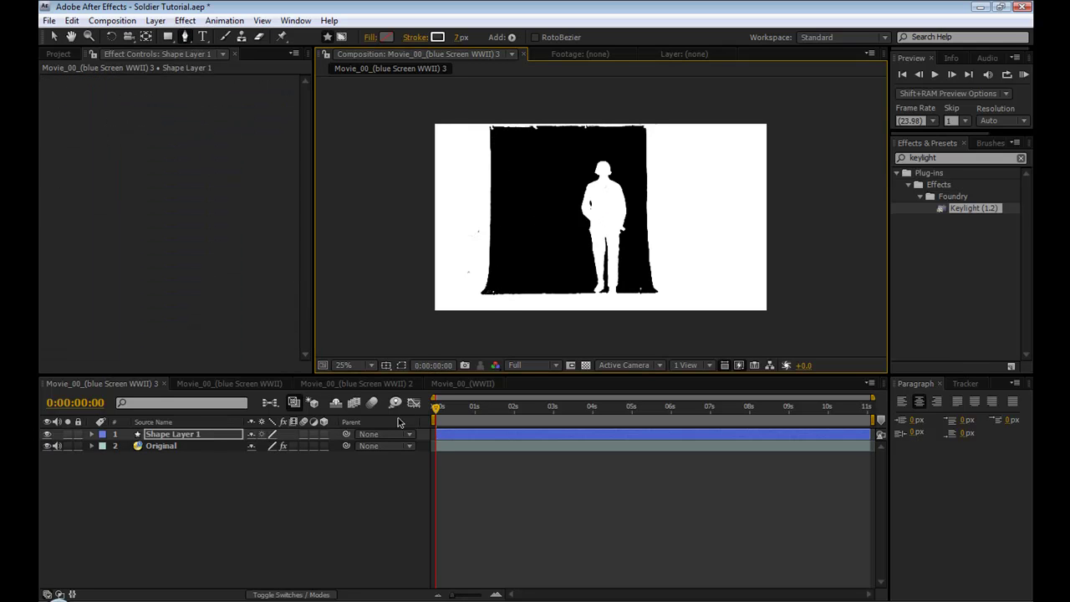
click(178, 434)
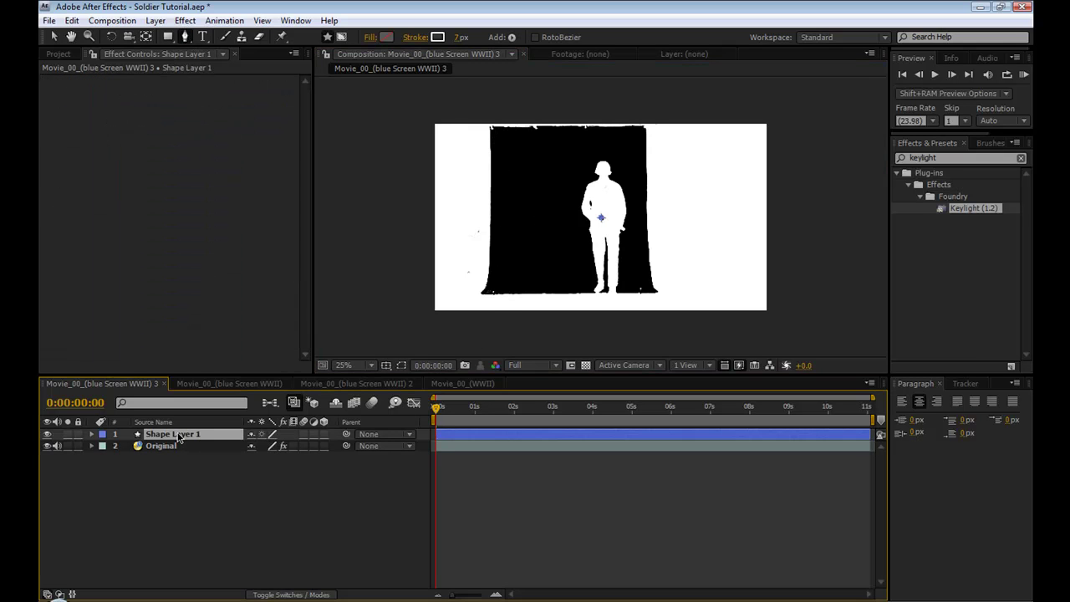
key(Delete)
Draw a closed four-point mask around the soldier on the Original layer
click(178, 434)
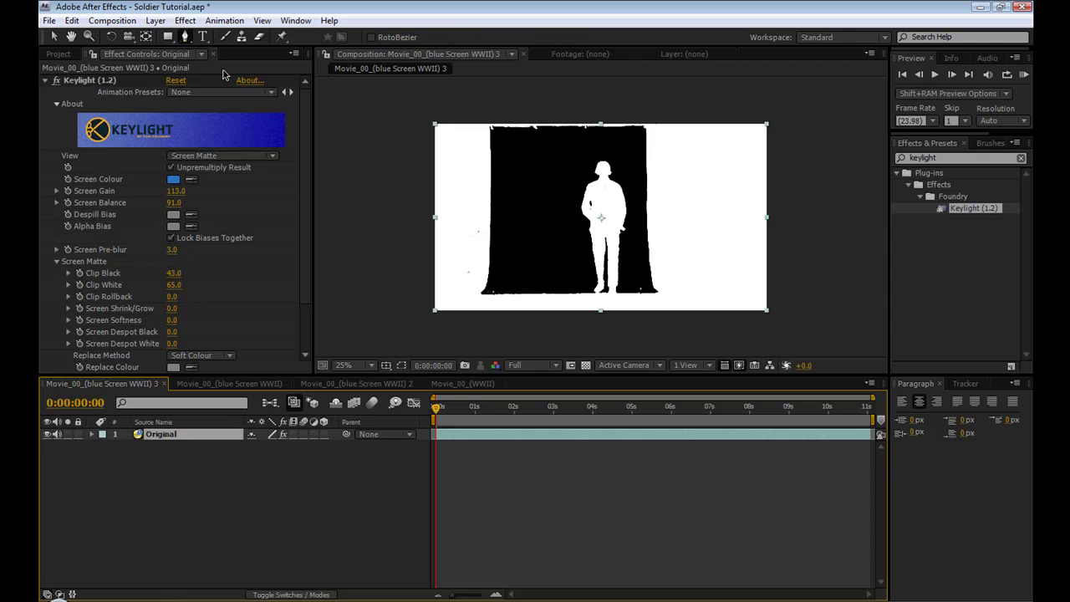
click(498, 137)
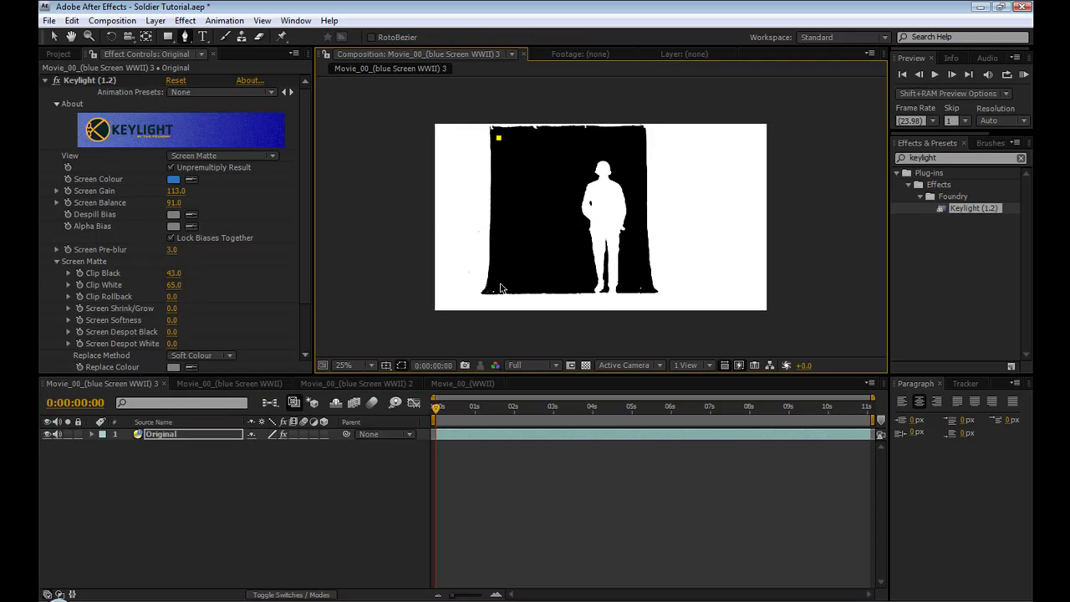
click(492, 291)
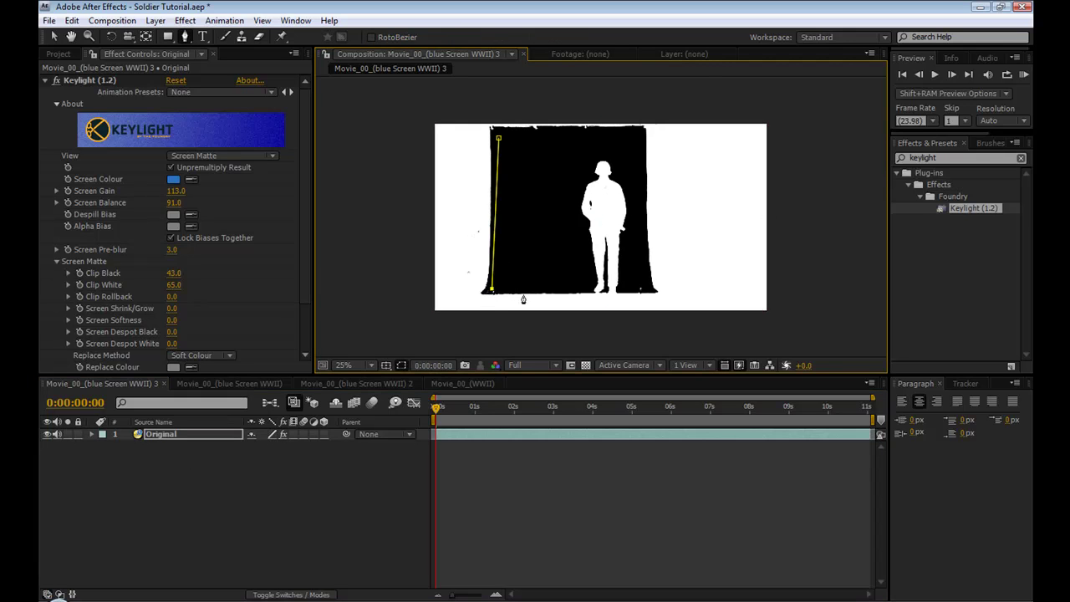
click(641, 291)
click(642, 134)
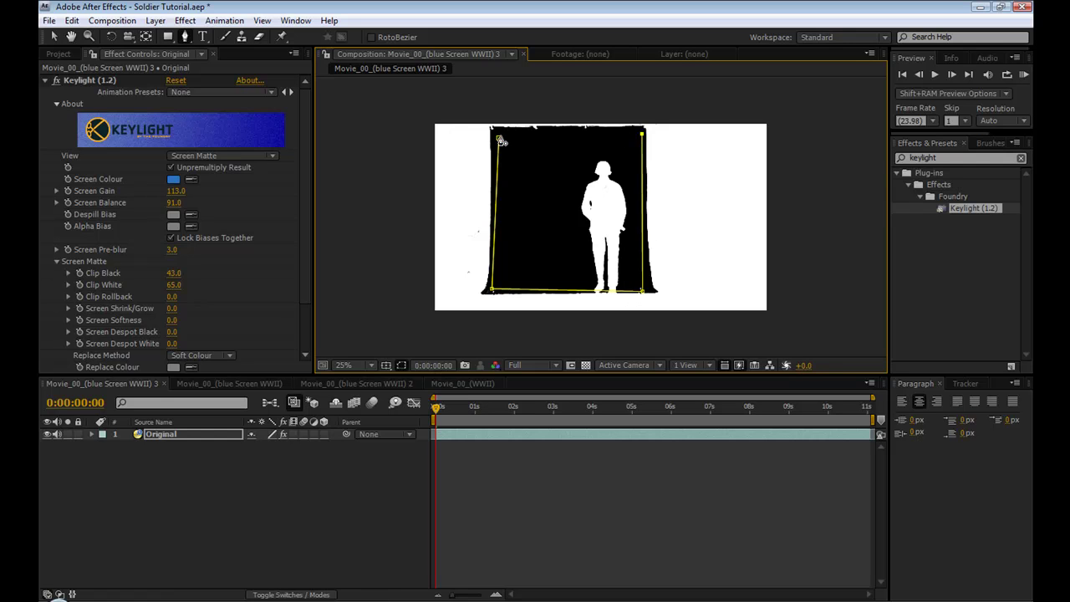
click(499, 137)
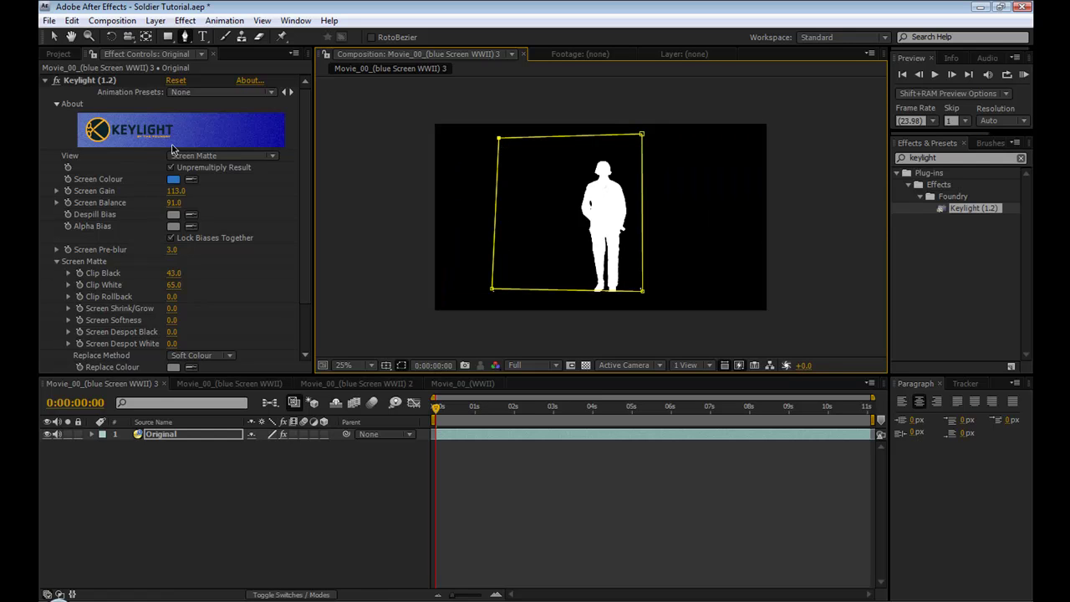
Switch Keylight's View to Final Result to show the keyed soldier on black
click(222, 155)
click(226, 246)
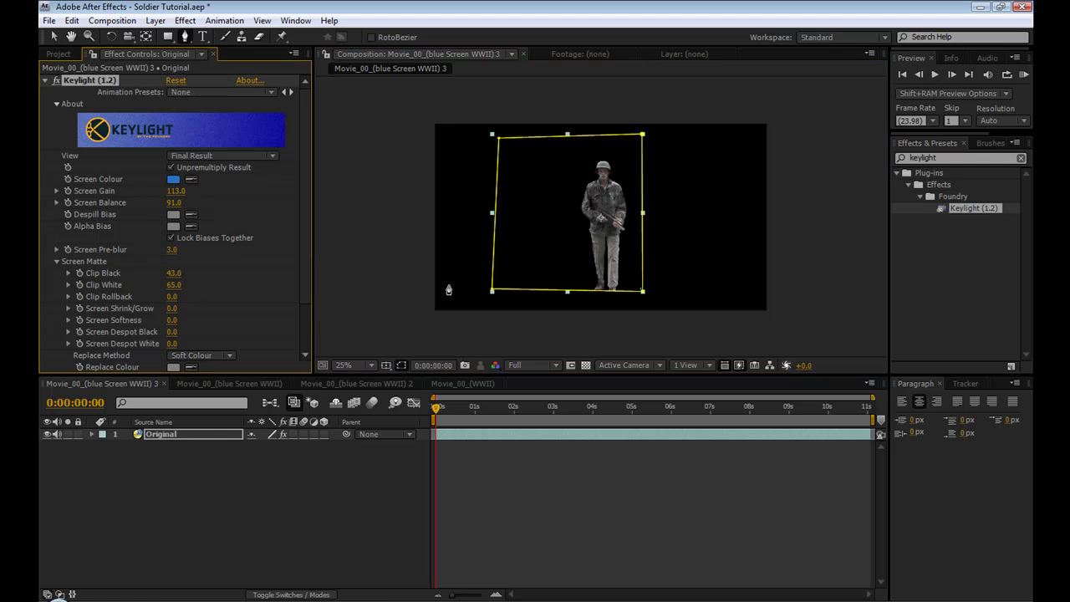
key(period)
key(comma)
Reveal Original's Mask Path and set its first keyframe at 0:00:00:16
drag(441, 409, 630, 409)
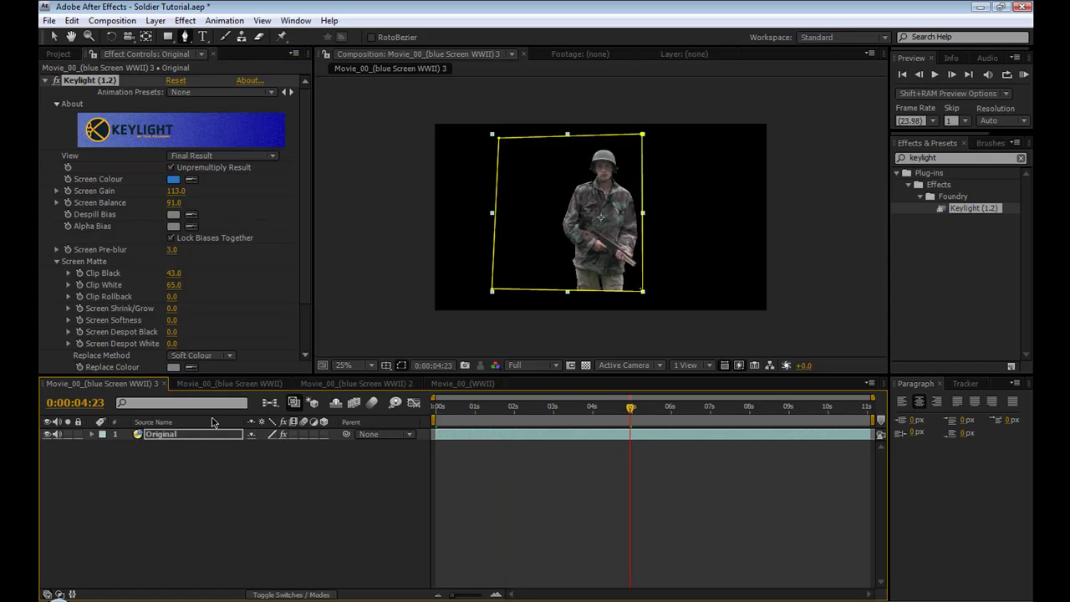
click(167, 435)
key(m)
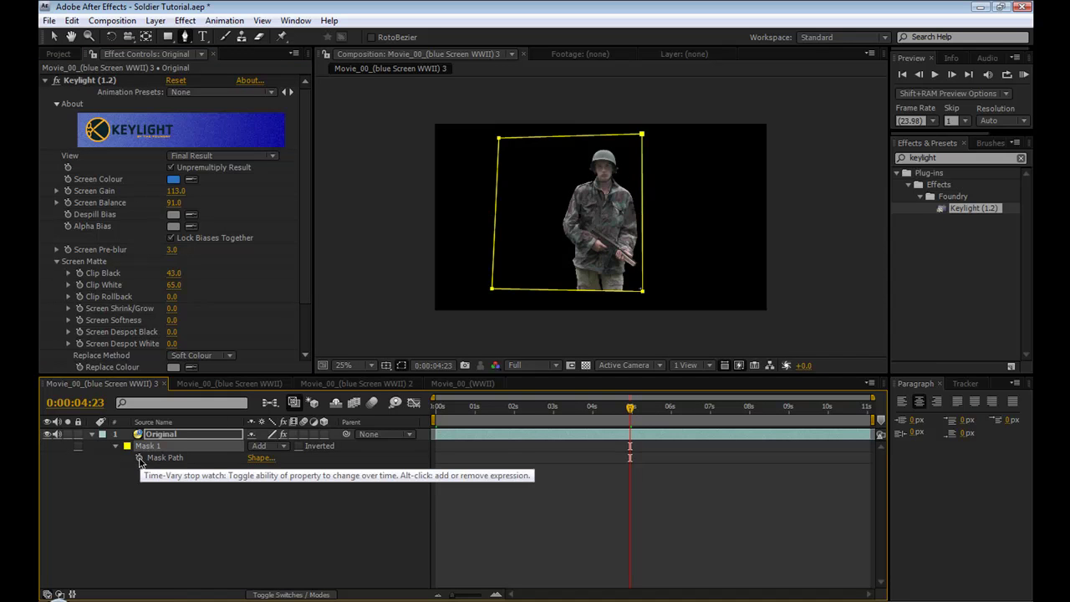
click(140, 458)
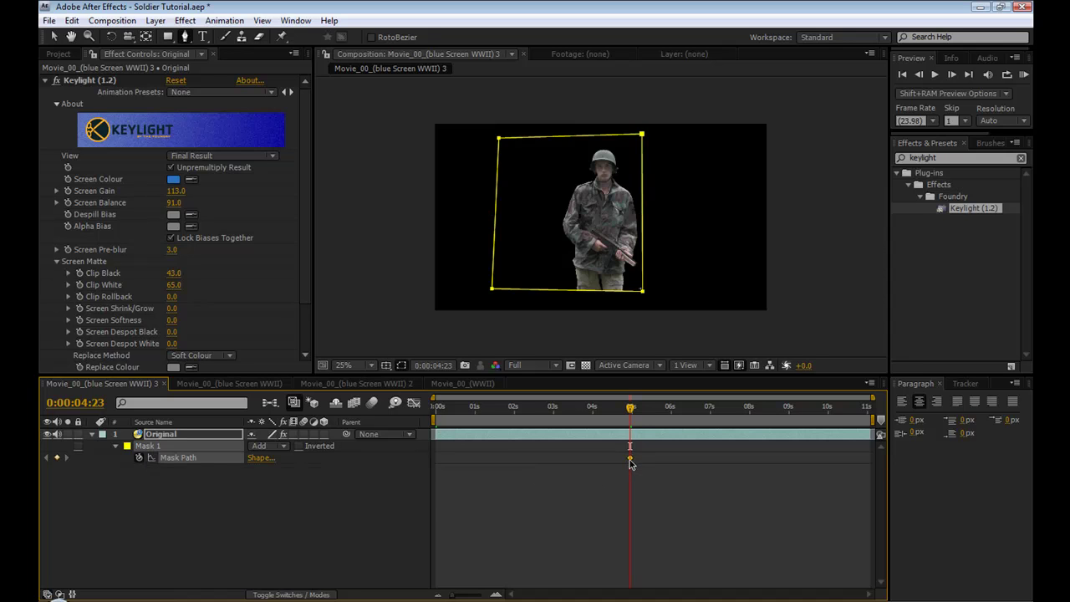
drag(630, 460, 464, 458)
click(463, 415)
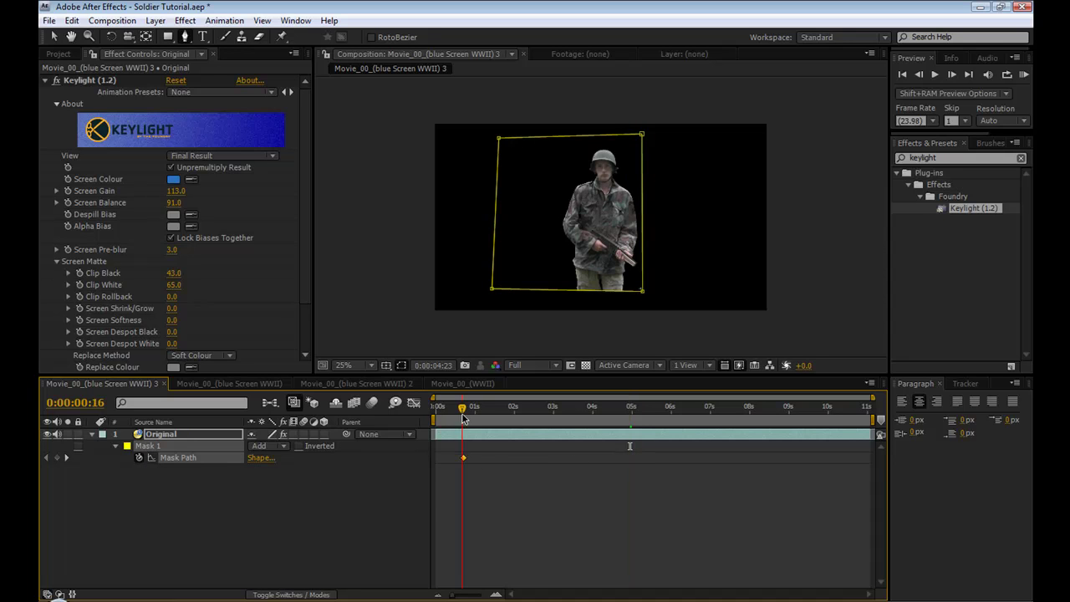
drag(472, 418, 534, 421)
Adjust the mask's vertices at later frames (around 5:04 and 7:20) so it keeps enclosing the soldier
key(v)
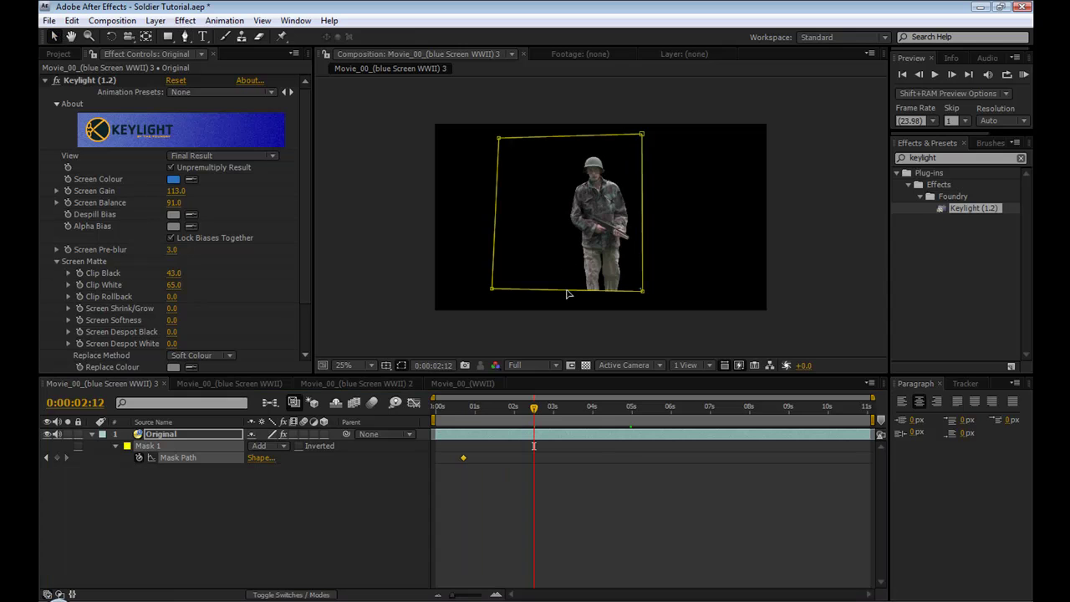
drag(567, 293, 573, 296)
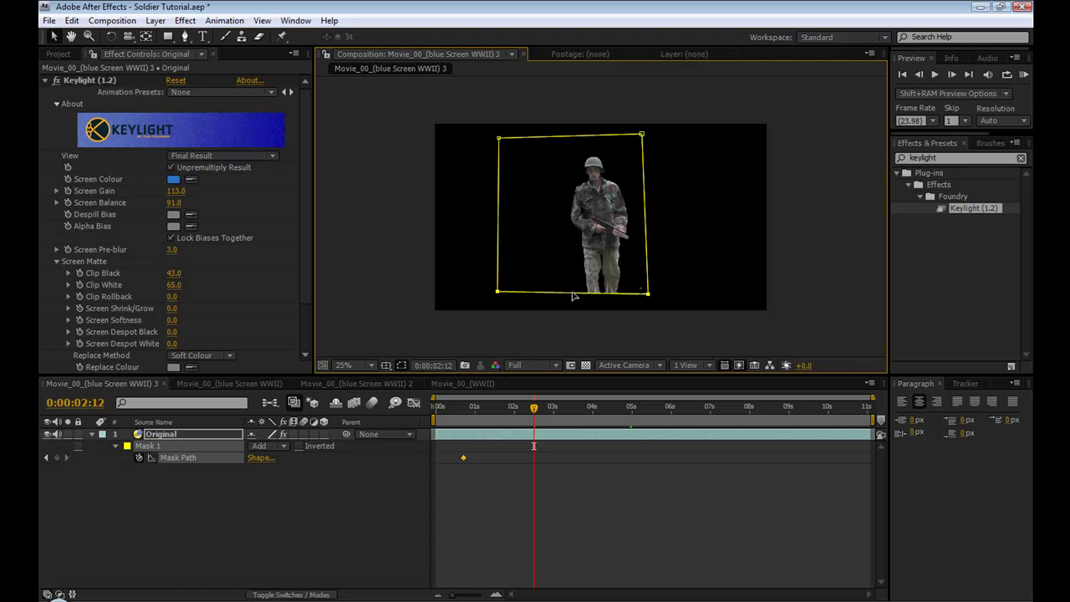
drag(539, 409, 638, 414)
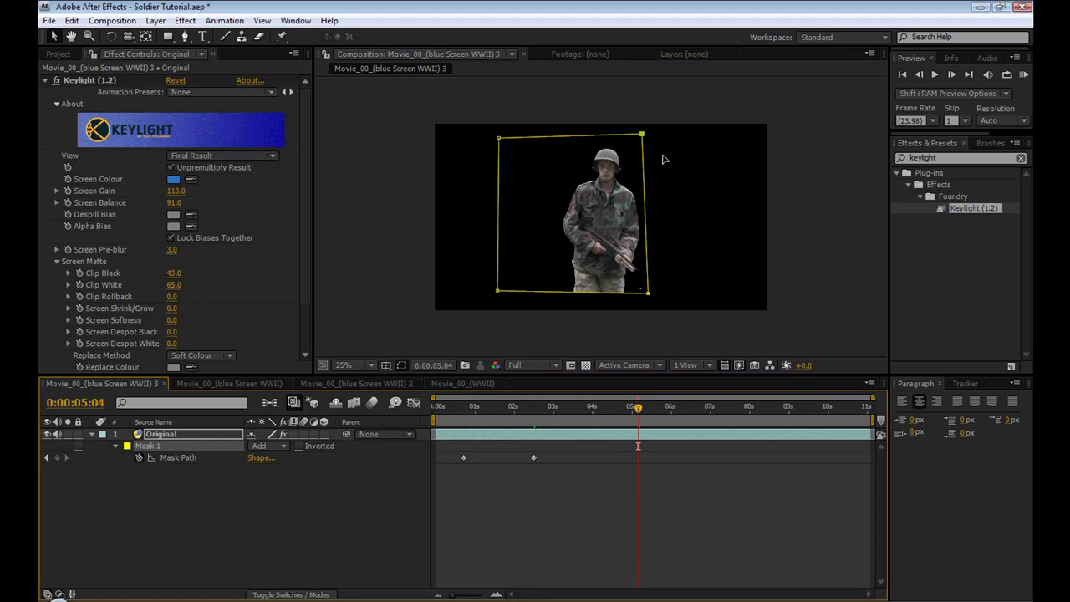
mouse_move(646, 159)
mouse_down()
mouse_move(678, 159)
mouse_move(644, 157)
mouse_up()
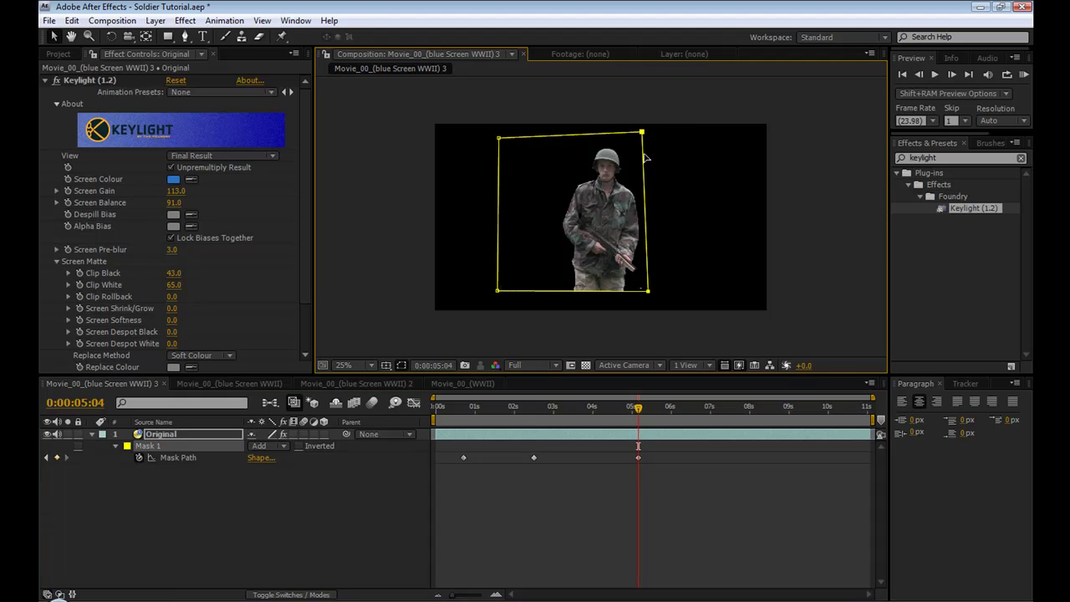
drag(639, 405, 742, 410)
mouse_move(498, 292)
mouse_down()
mouse_move(478, 298)
mouse_move(492, 291)
mouse_up()
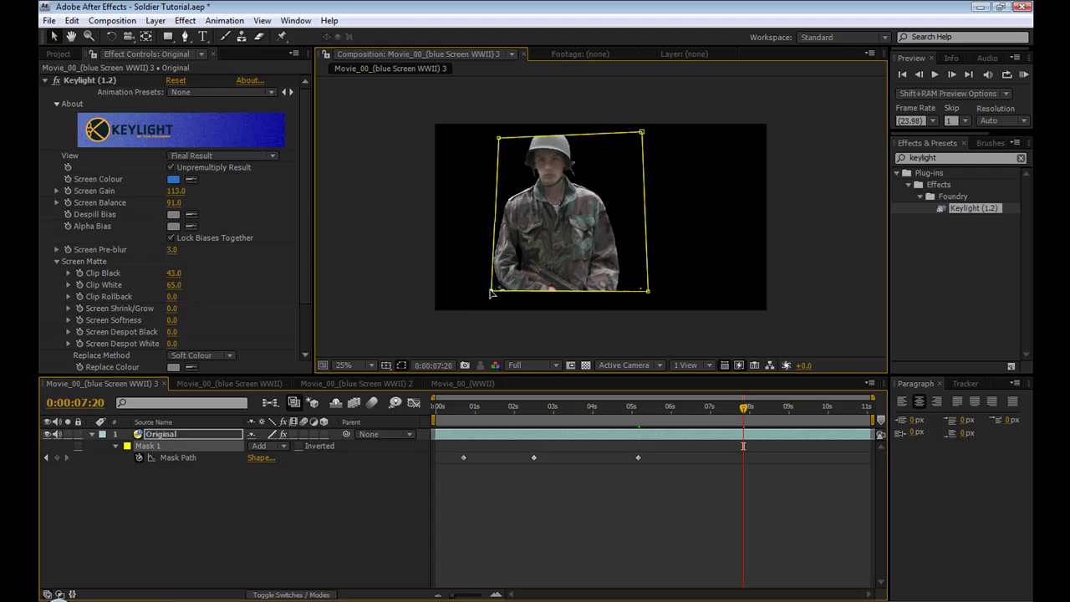
mouse_move(744, 407)
mouse_down()
mouse_move(847, 409)
mouse_move(463, 410)
mouse_move(732, 412)
mouse_up()
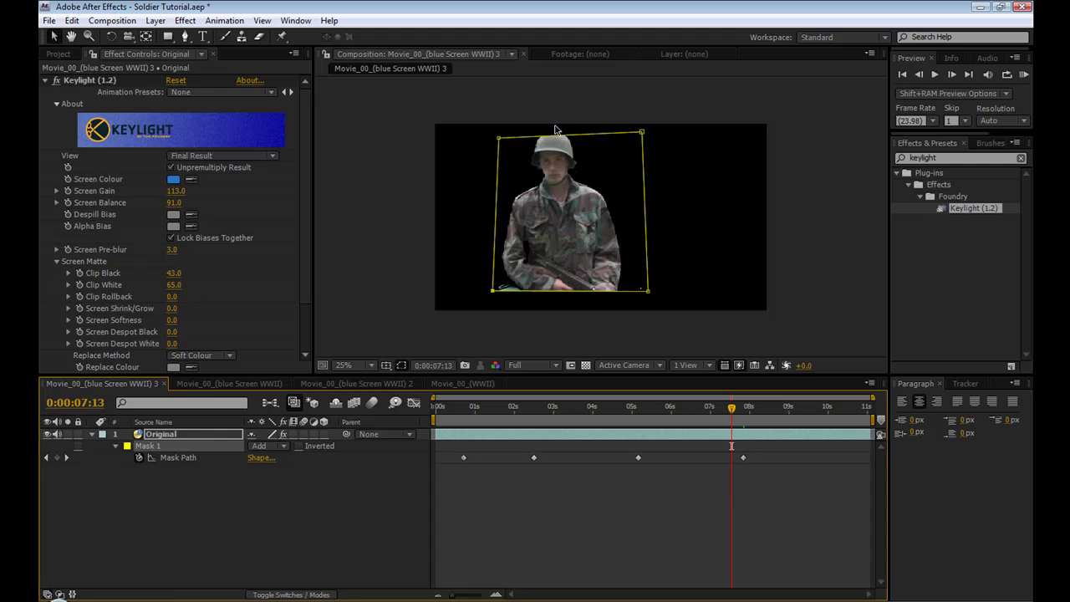
mouse_move(557, 140)
mouse_down()
mouse_move(559, 126)
mouse_move(557, 135)
mouse_up()
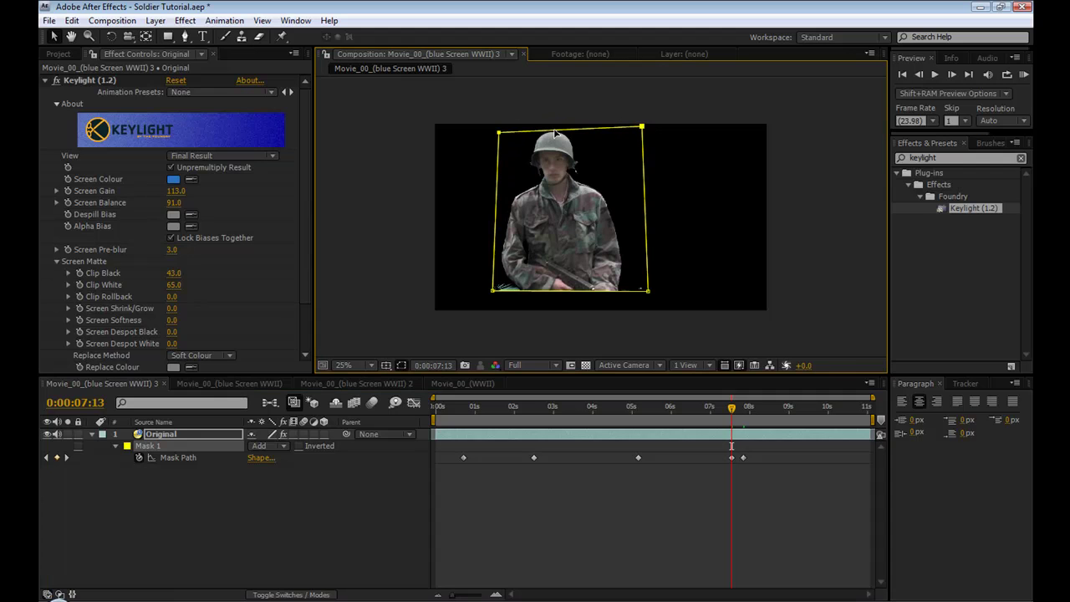
double_click(643, 128)
click(295, 497)
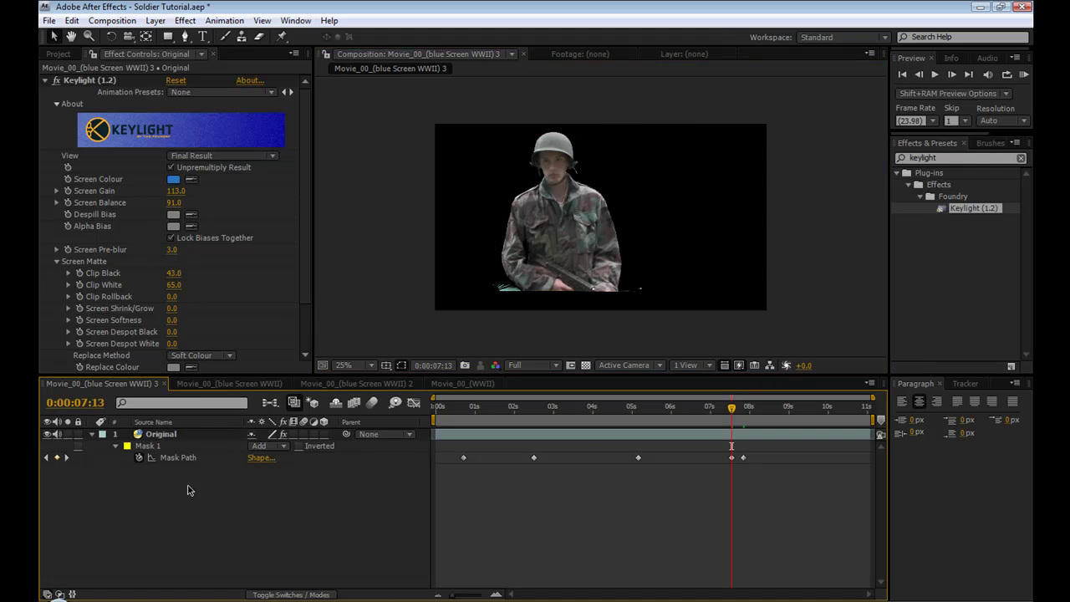
drag(742, 416, 514, 426)
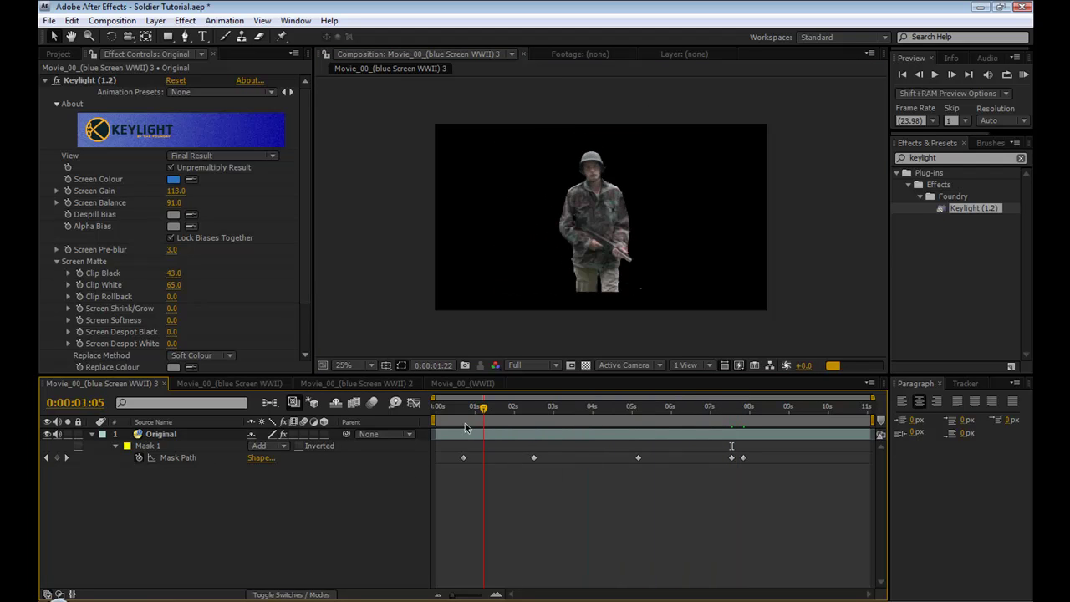
drag(466, 428, 588, 429)
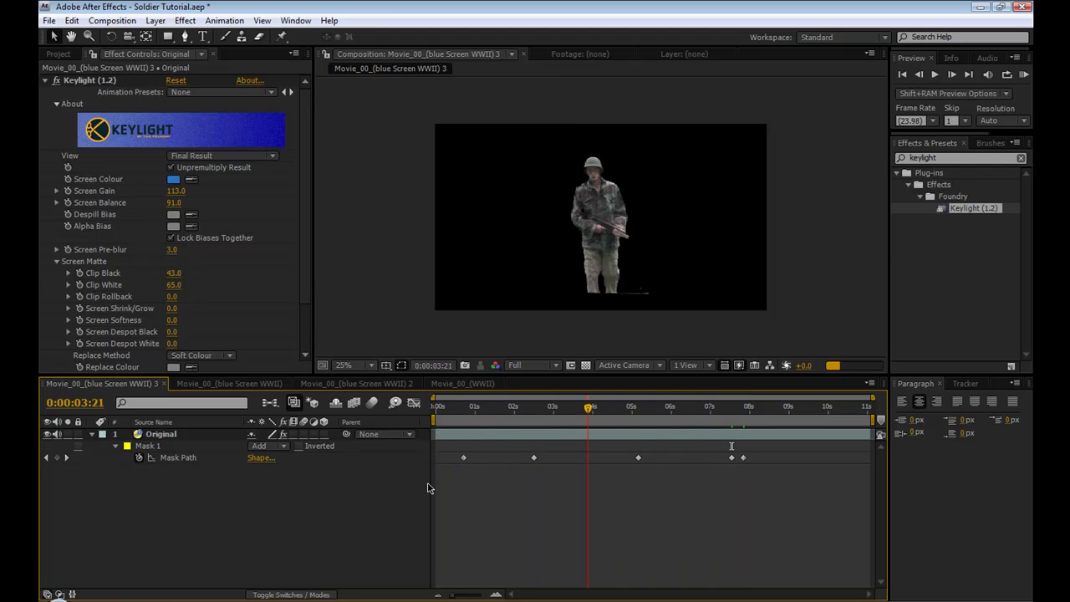
click(147, 446)
click(92, 434)
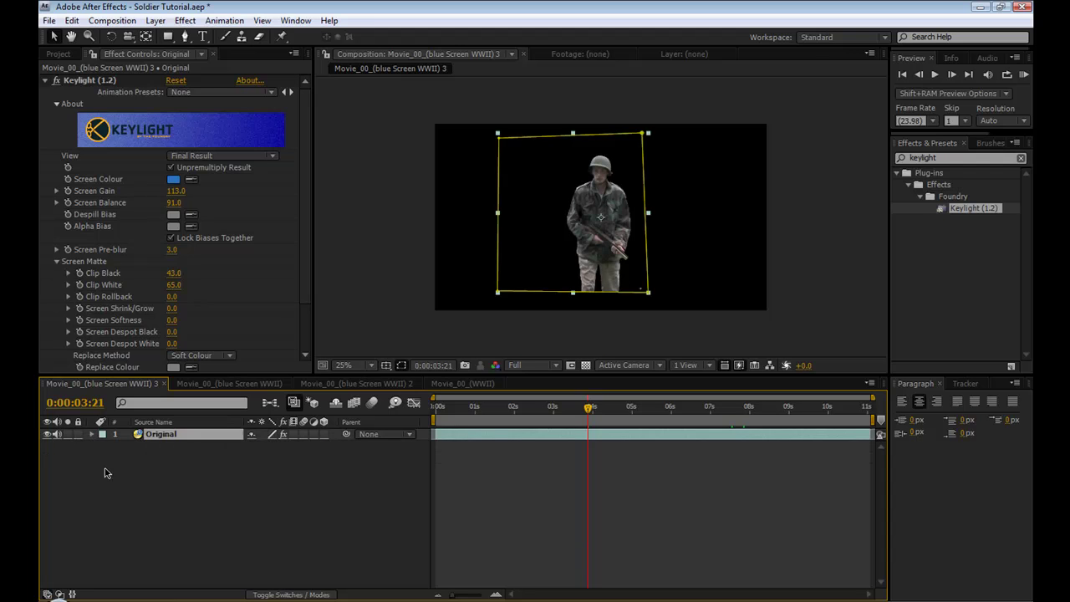
click(105, 474)
click(154, 434)
click(112, 20)
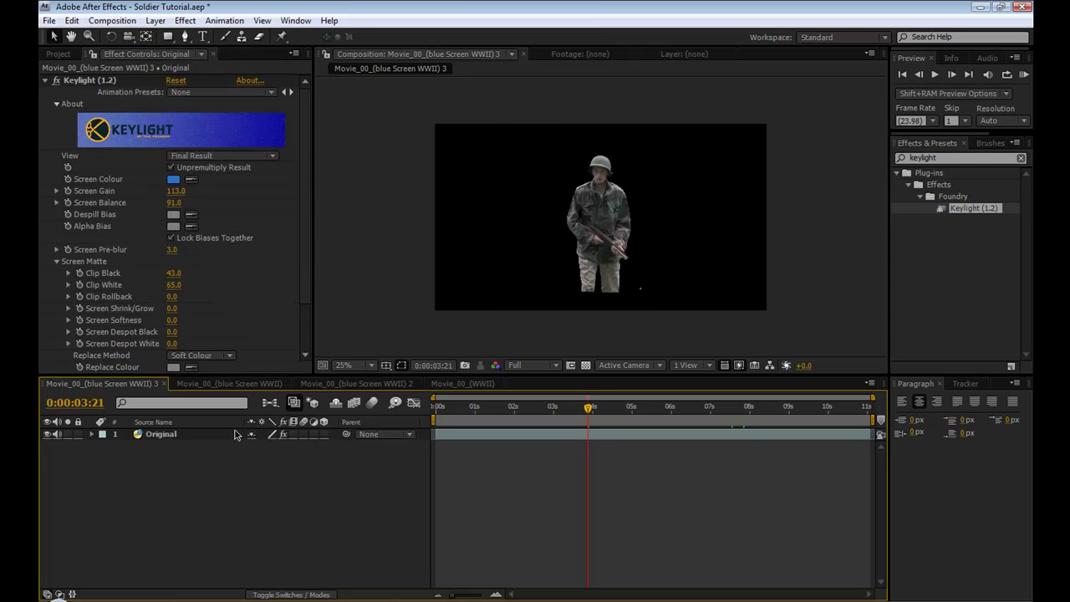
Add the soldier composition to the Render Queue with the Lossless with Alpha output preset
click(248, 510)
click(112, 21)
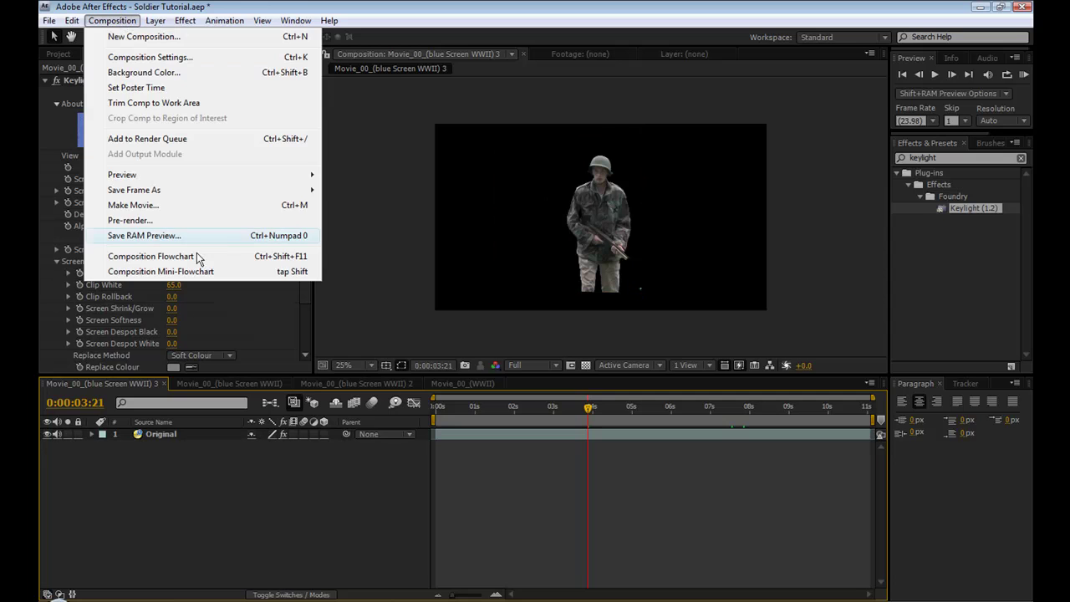
click(185, 141)
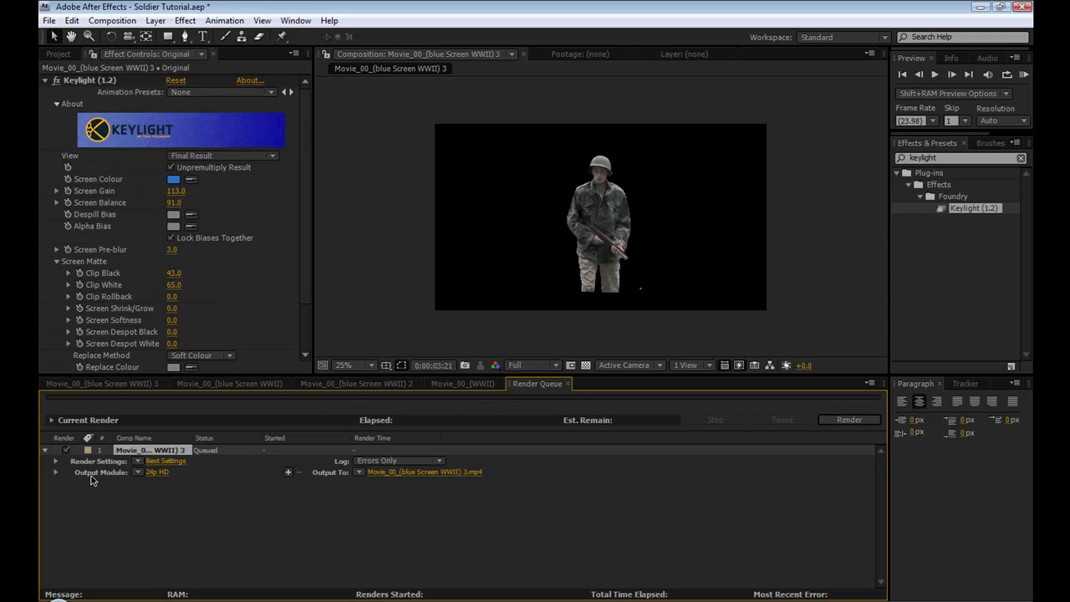
click(138, 472)
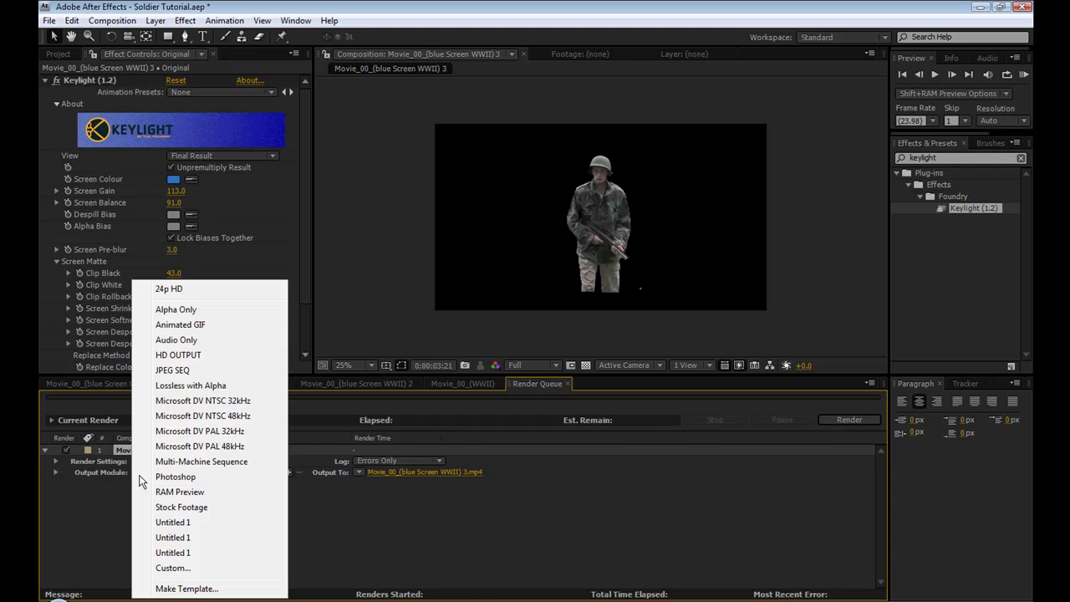
click(219, 389)
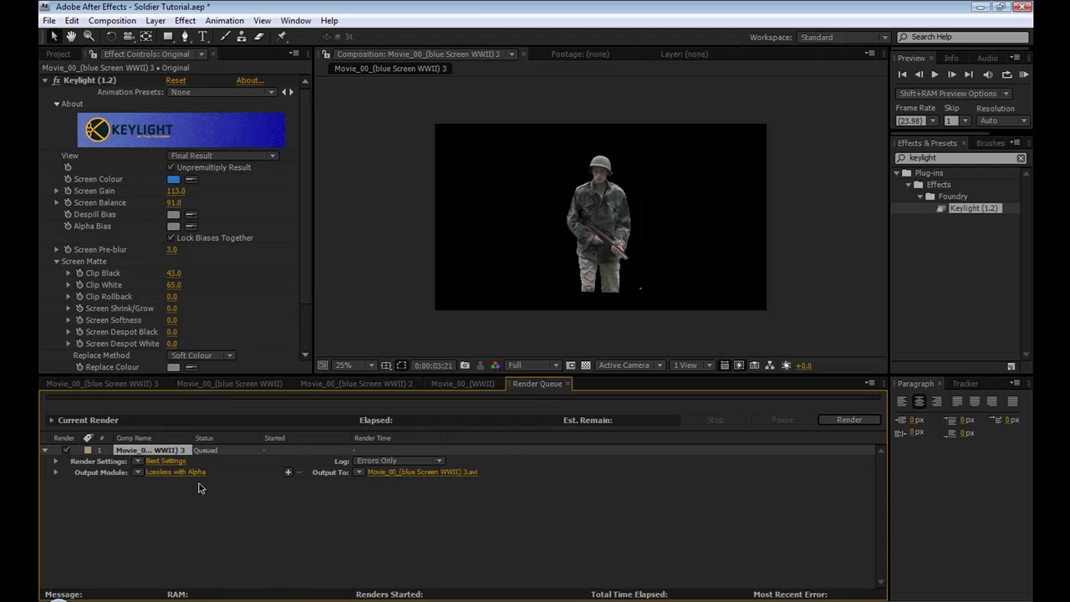
Set the output module's channels to RGB and confirm the settings
click(191, 473)
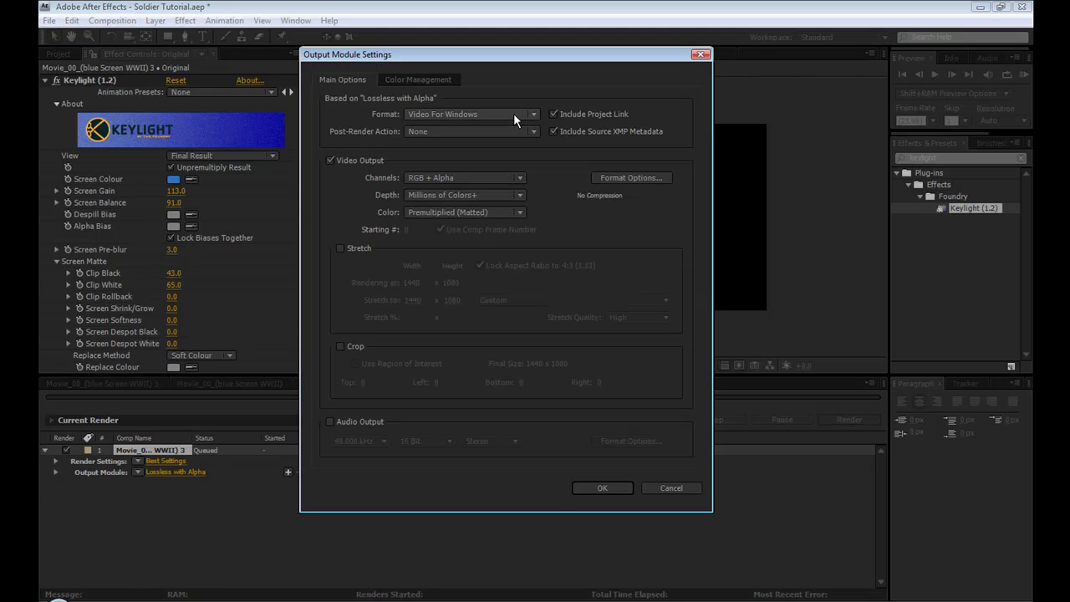
click(483, 177)
click(535, 157)
click(497, 175)
click(443, 189)
click(616, 489)
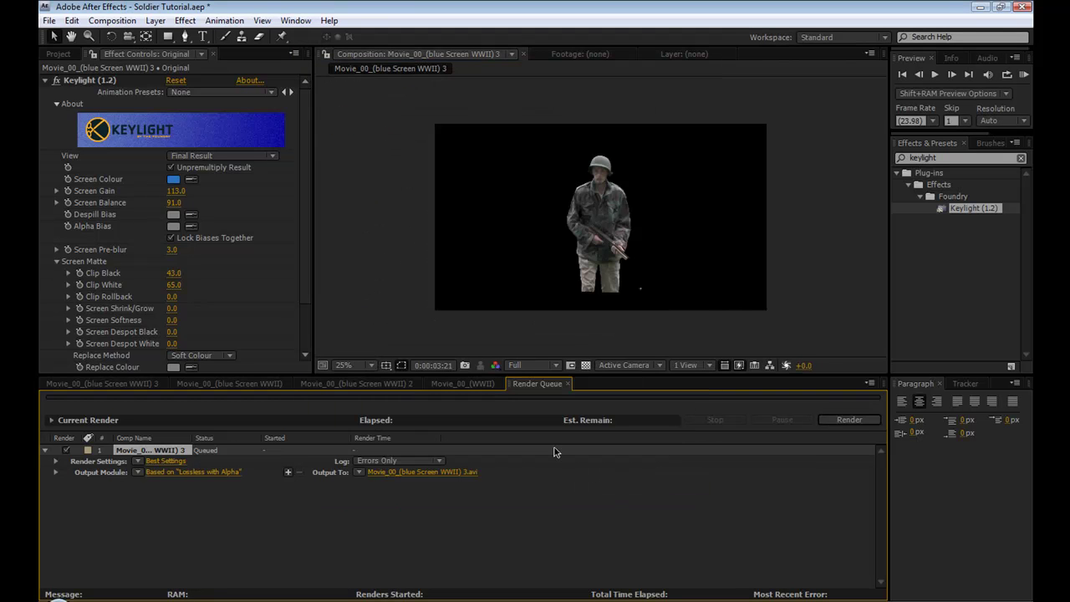
Choose the output file location for the render and save it
click(470, 478)
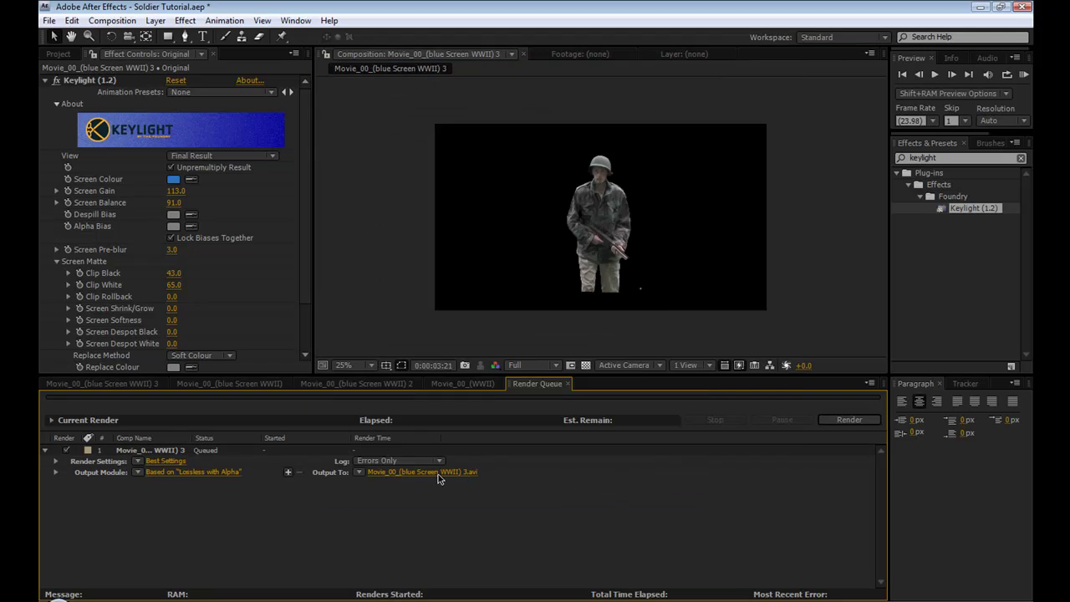
click(438, 474)
click(770, 441)
Preview the Alpha Soldier comp and scrub through it to check the key
click(1023, 76)
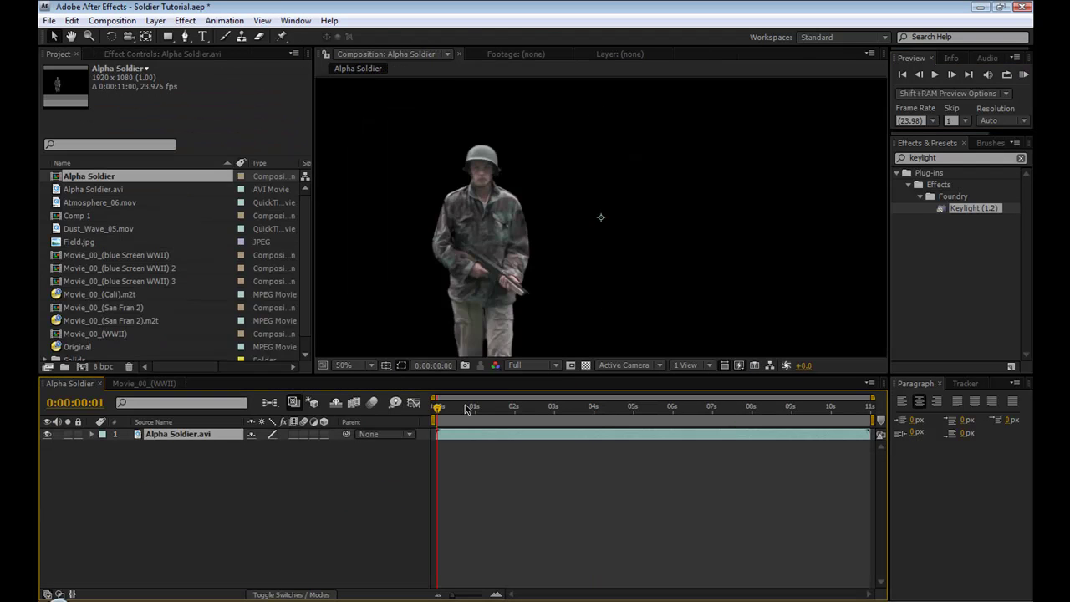
drag(672, 410, 437, 412)
scroll(640, 242, down, 2)
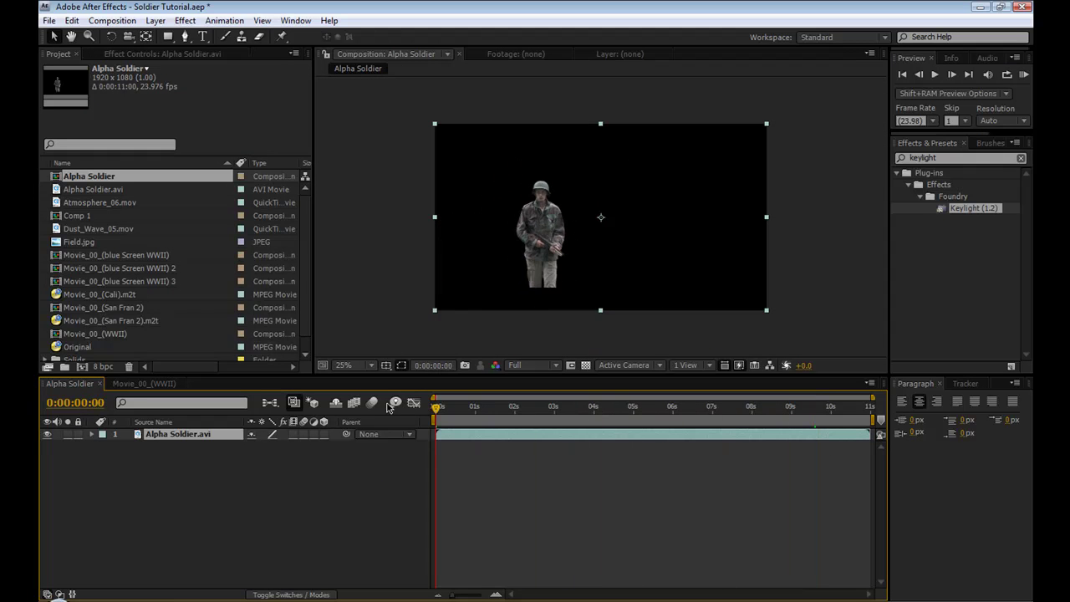
key(space)
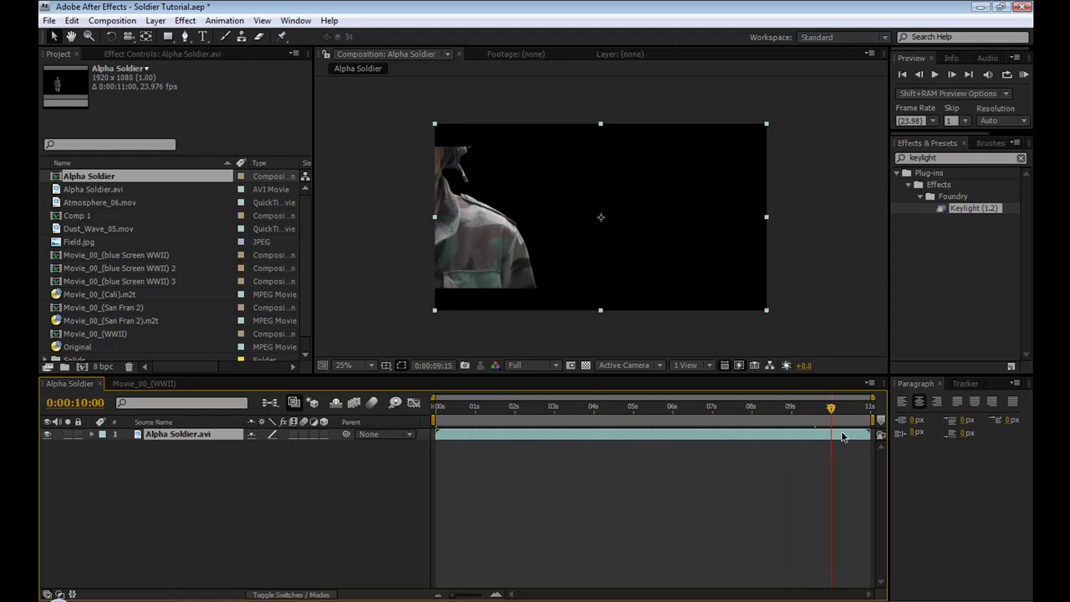
key(space)
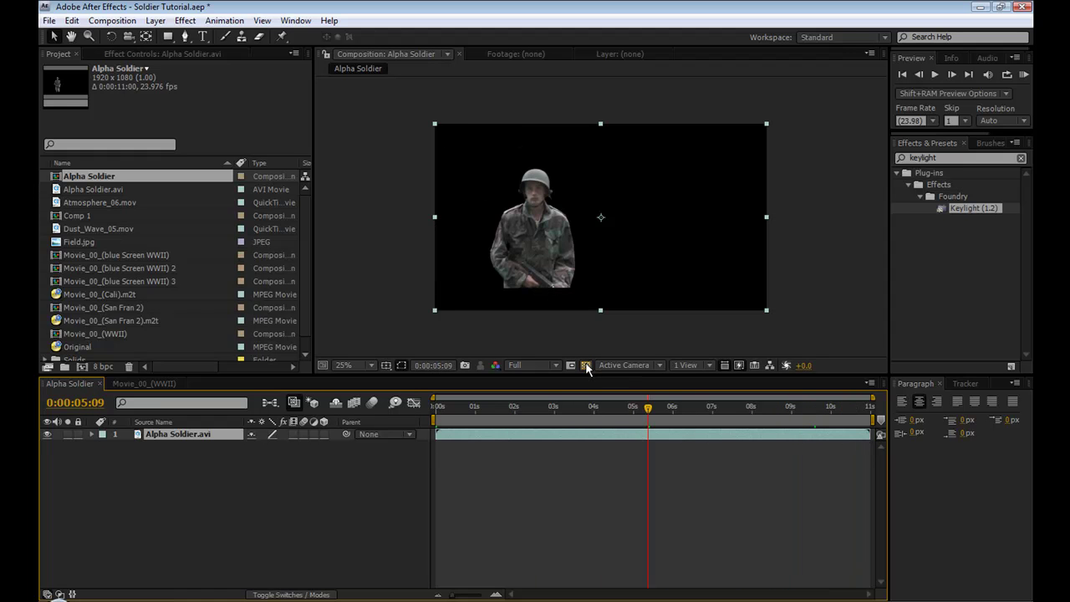
Turn on the transparency grid and scrub the zoomed clip to inspect the soldier's isolation
click(586, 367)
drag(622, 418, 876, 430)
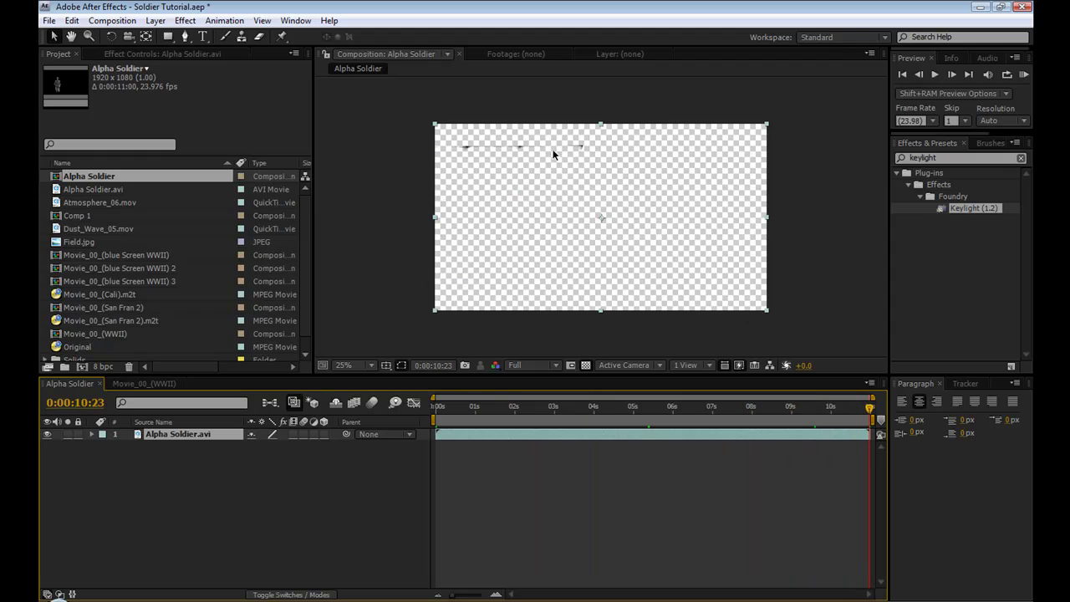
scroll(553, 153, up, 2)
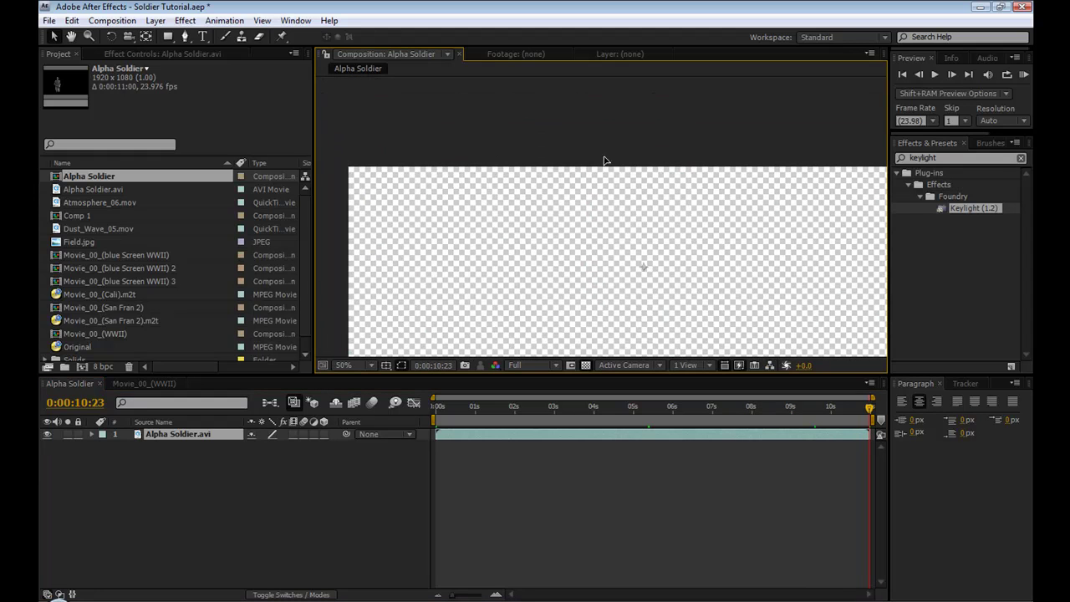
click(533, 149)
scroll(539, 152, down, 2)
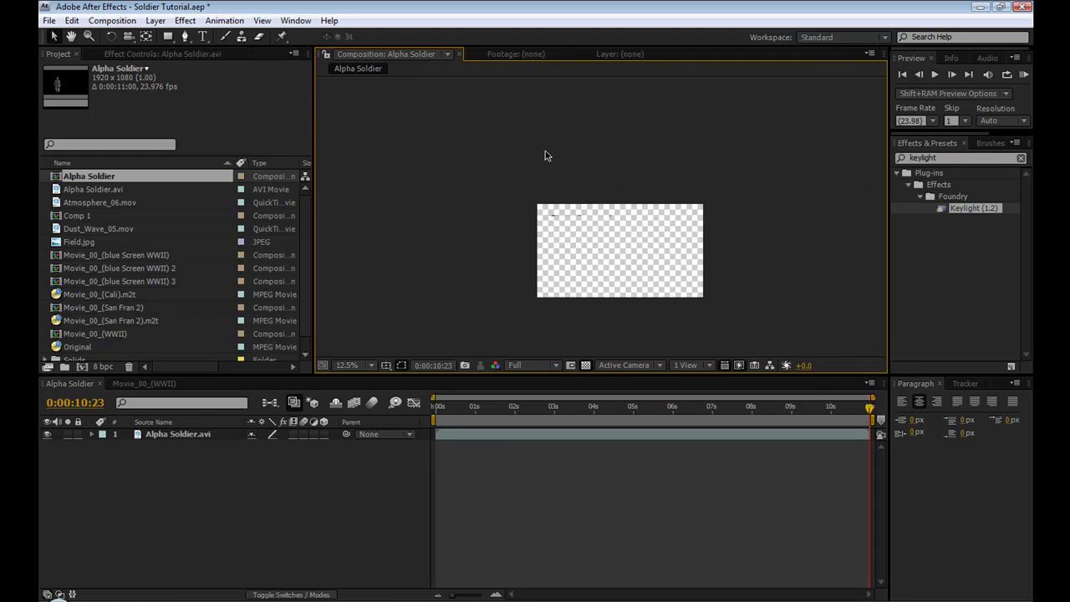
key(period)
drag(865, 410, 609, 398)
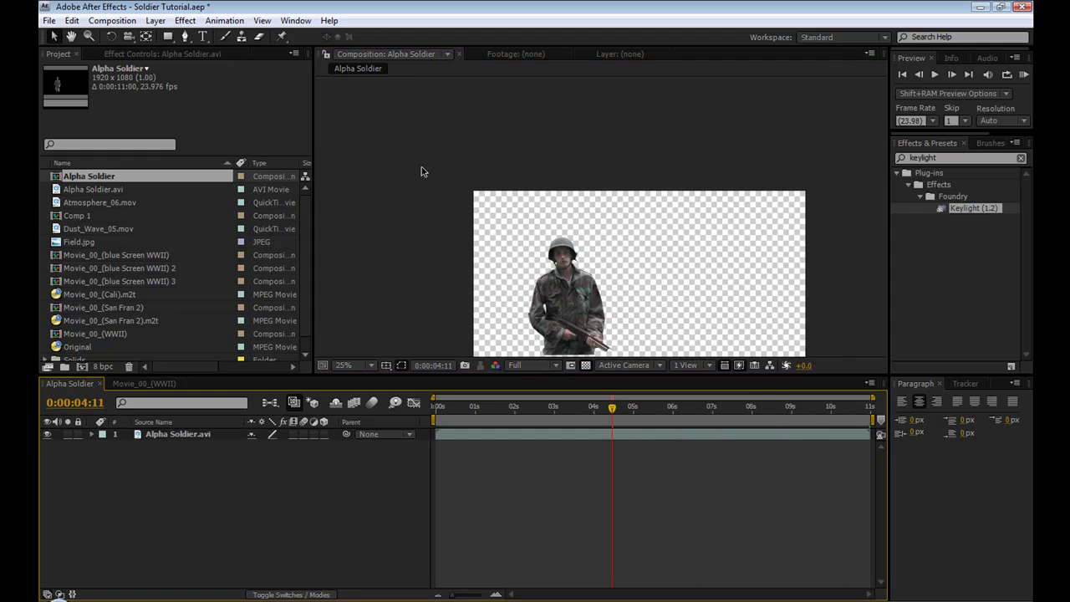
drag(449, 141, 426, 157)
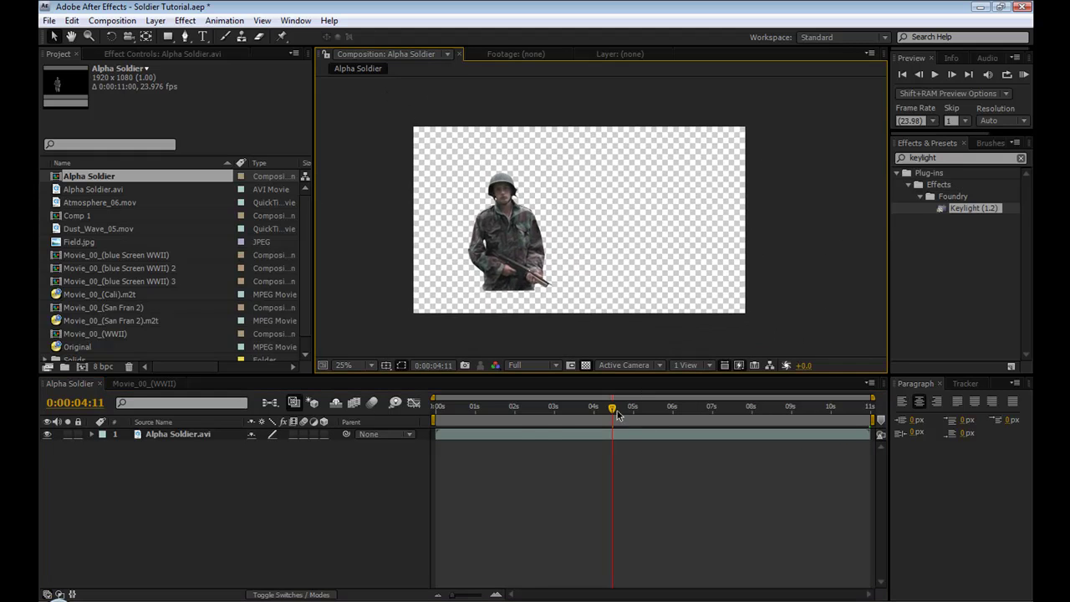
drag(613, 410, 676, 418)
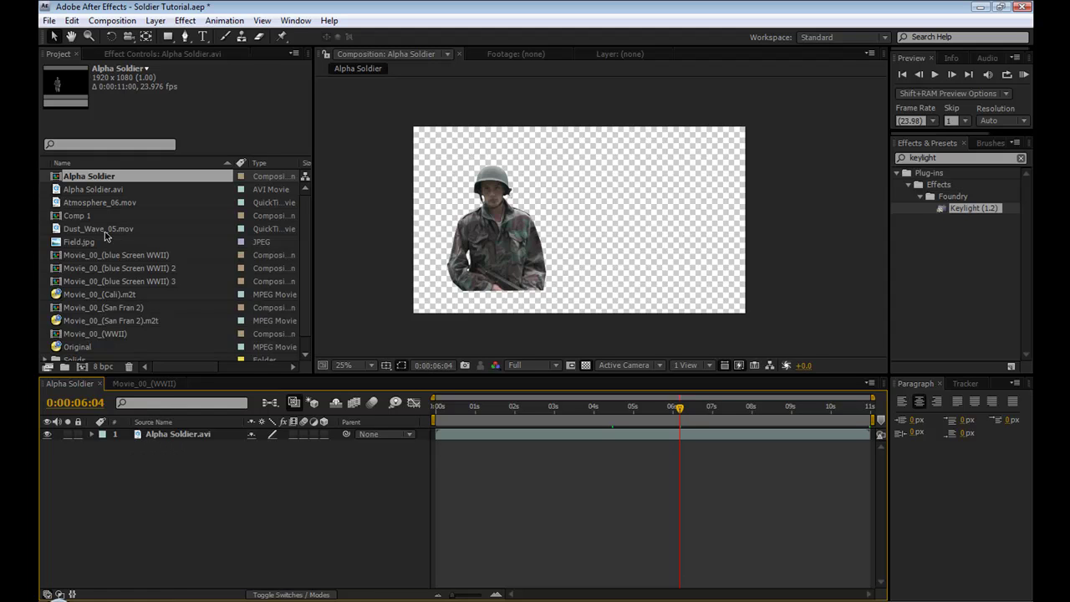
Add Field.jpg to the timeline beneath Alpha Soldier.avi and nudge it slightly up-left
drag(87, 243, 191, 500)
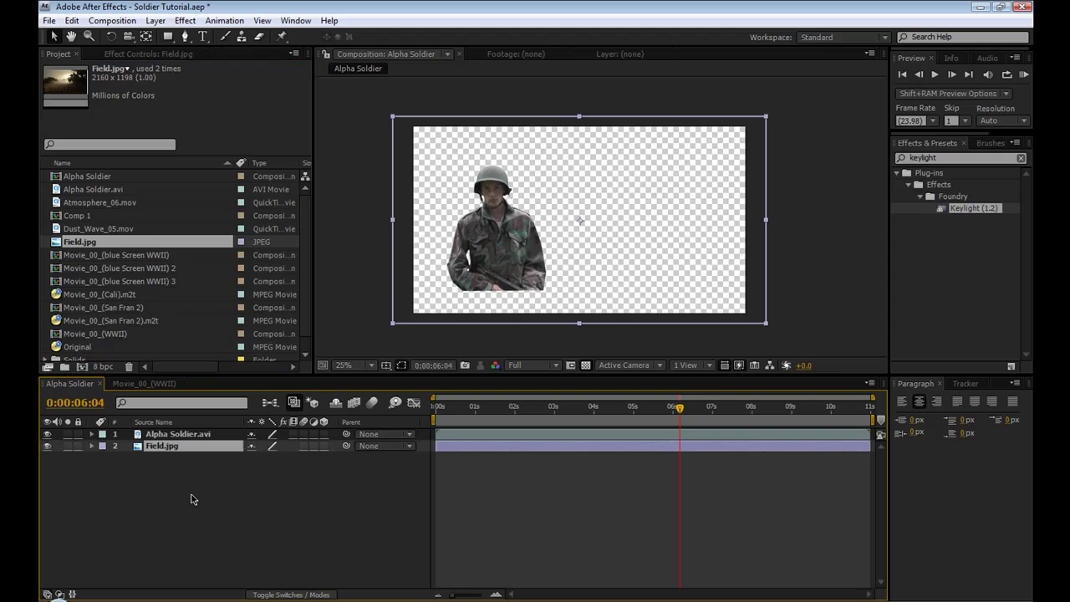
mouse_move(598, 275)
mouse_down()
mouse_move(590, 252)
mouse_move(595, 264)
mouse_up()
click(606, 409)
click(467, 409)
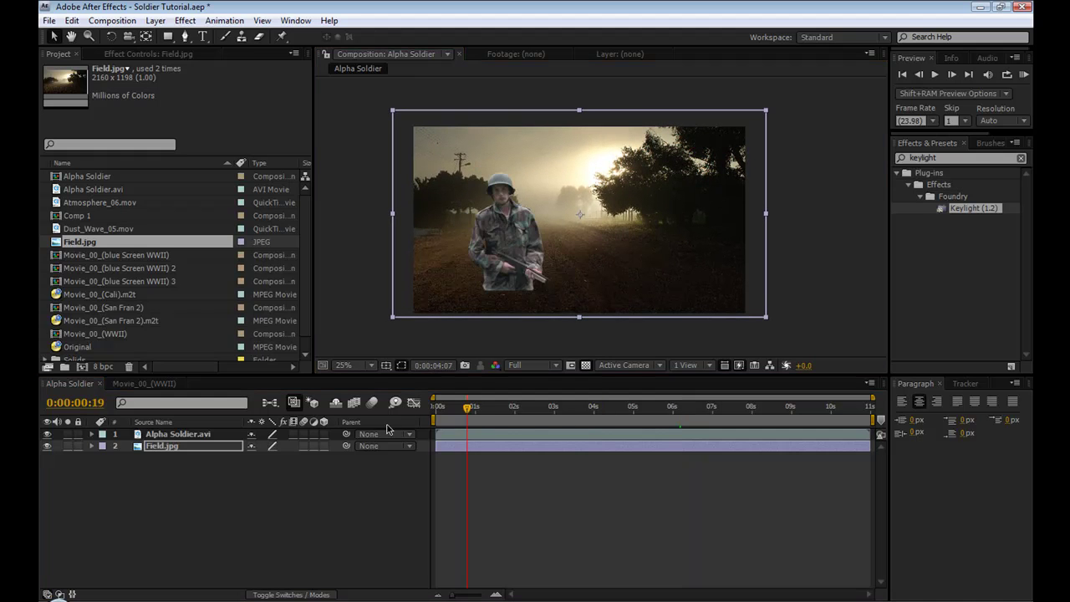
key(Home)
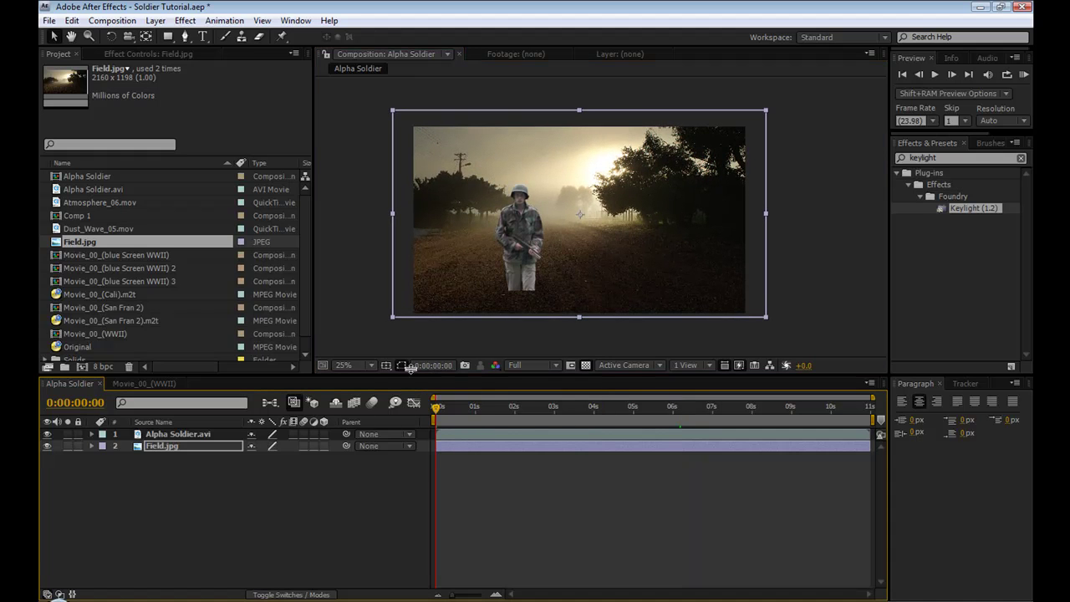
click(180, 446)
scroll(665, 256, up, 2)
scroll(664, 256, down, 2)
scroll(663, 256, up, 2)
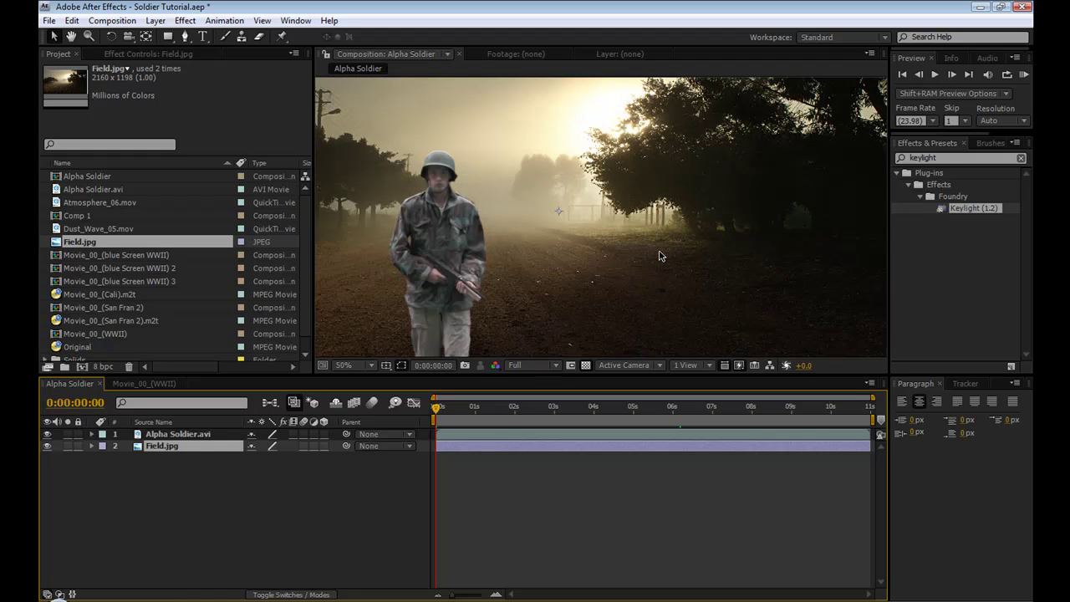
scroll(540, 237, down, 2)
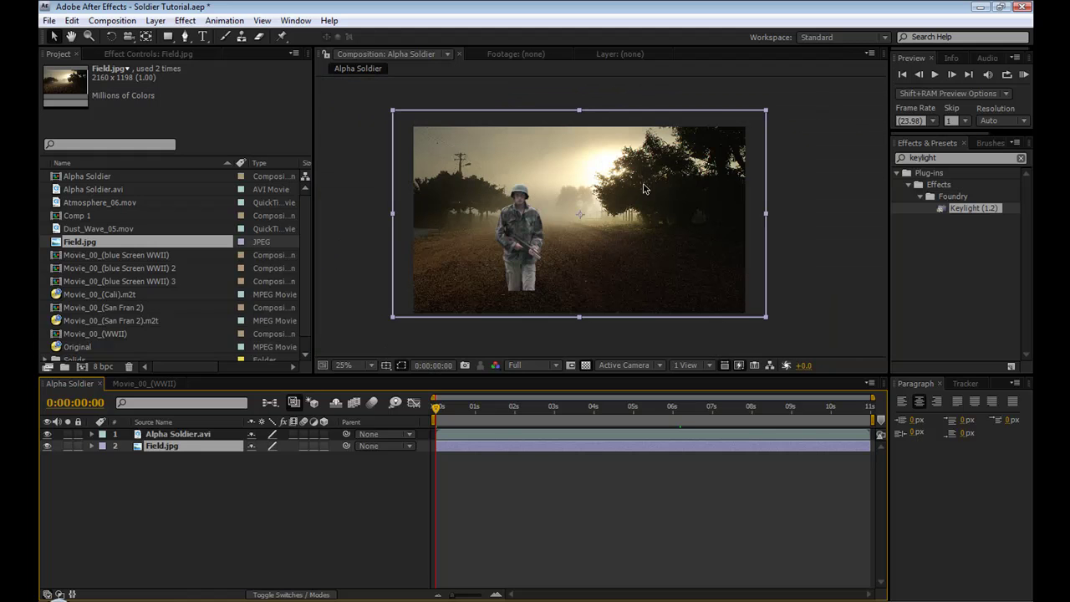
scroll(577, 247, up, 2)
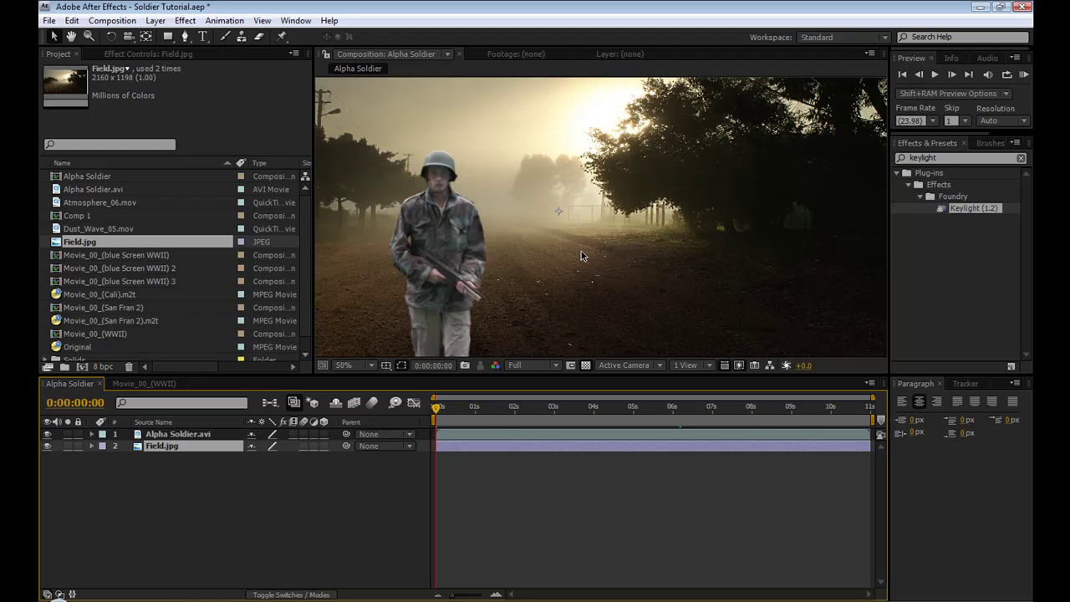
scroll(585, 226, down, 2)
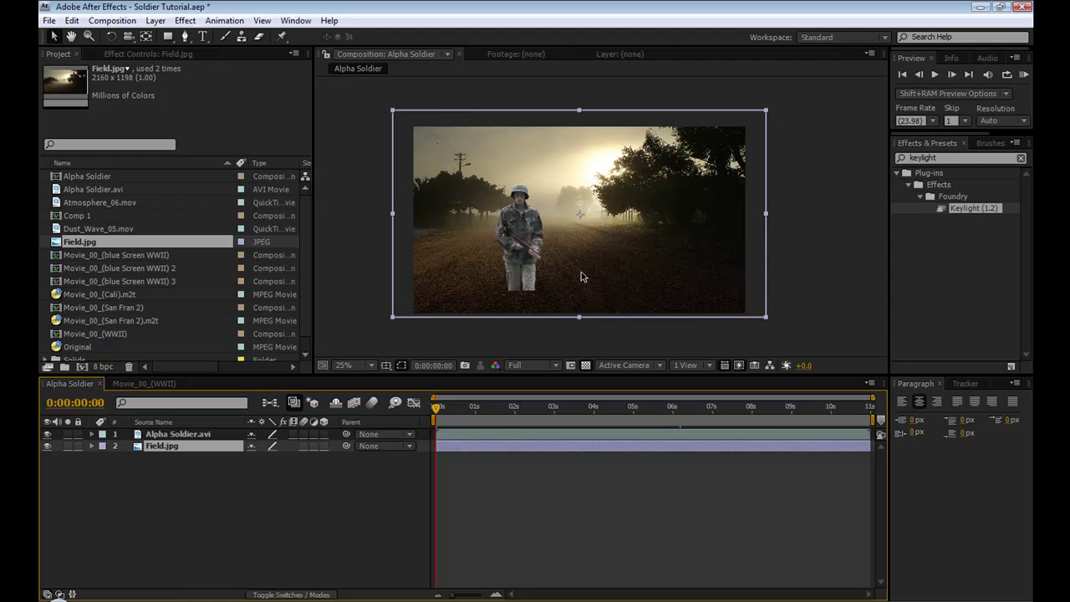
Duplicate Field.jpg and draw a closed six-point mask around the sky and treeline on the copy
key(ctrl+d)
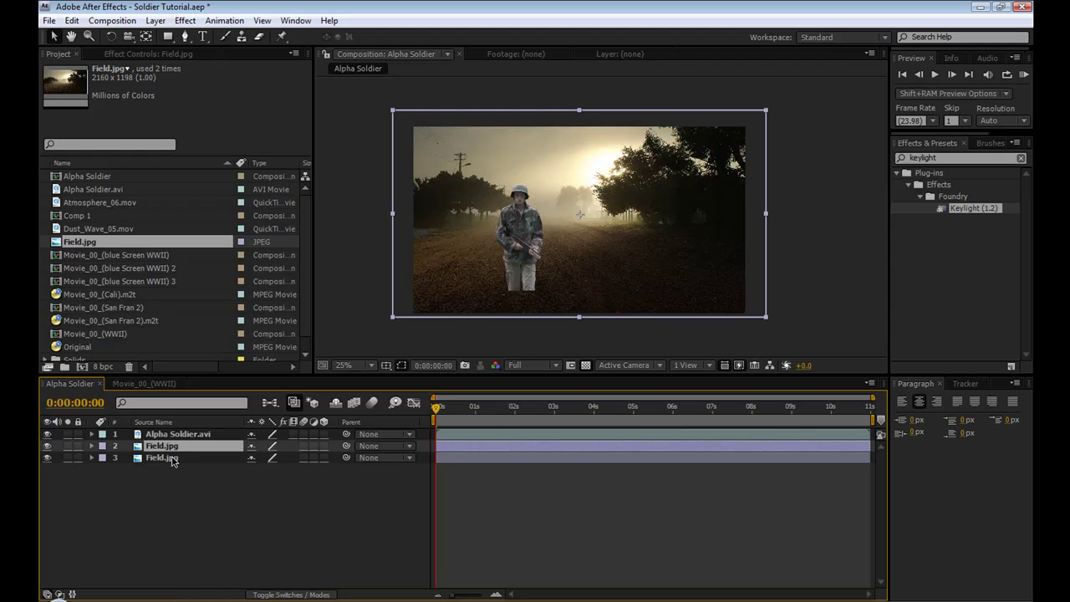
click(186, 38)
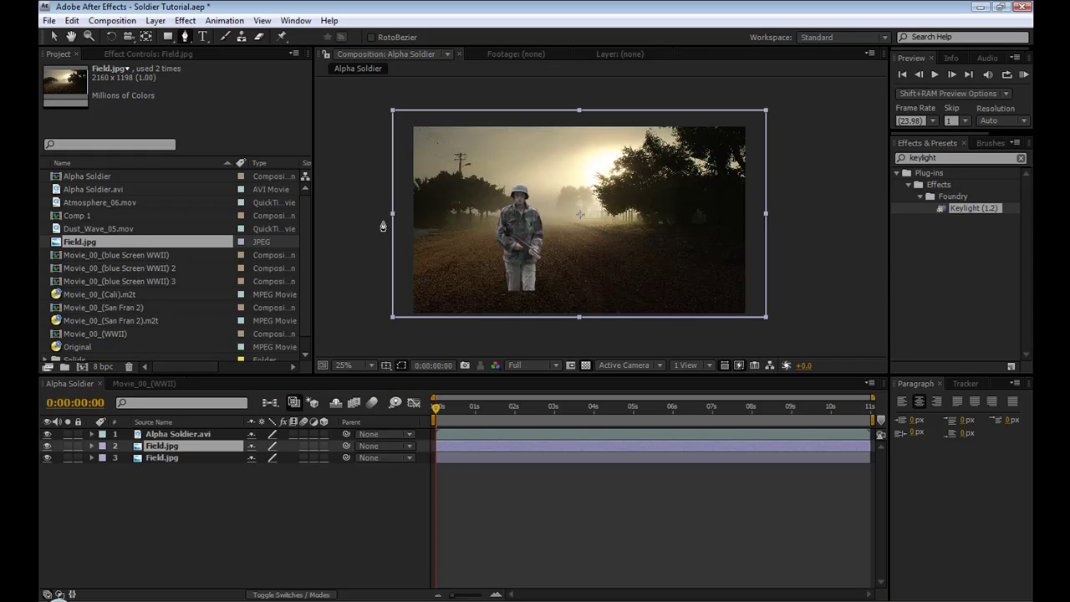
click(382, 222)
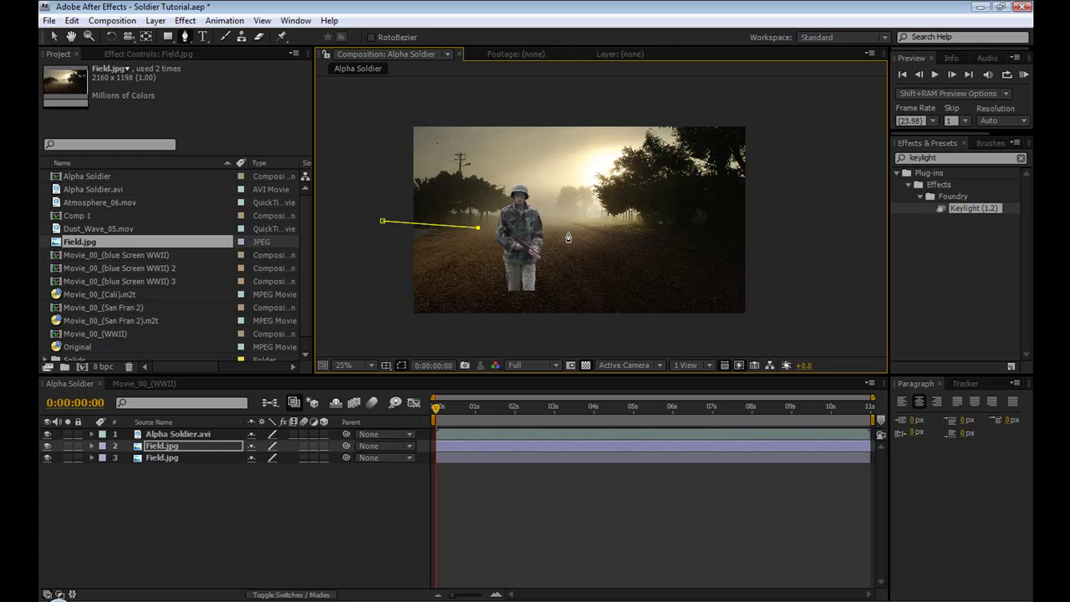
click(601, 230)
click(686, 201)
click(756, 143)
click(755, 118)
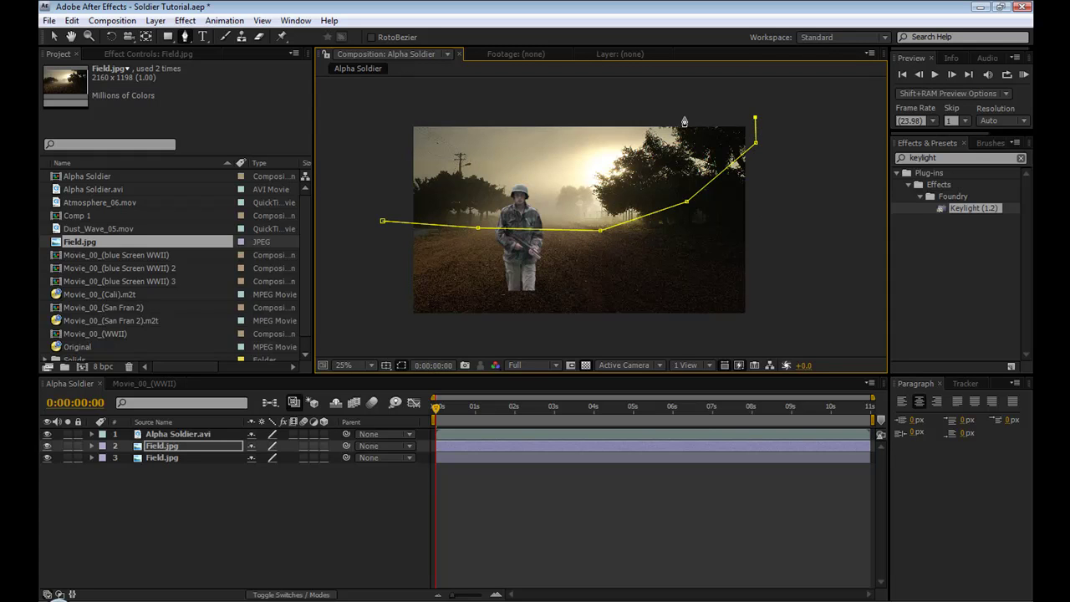
click(406, 110)
click(382, 221)
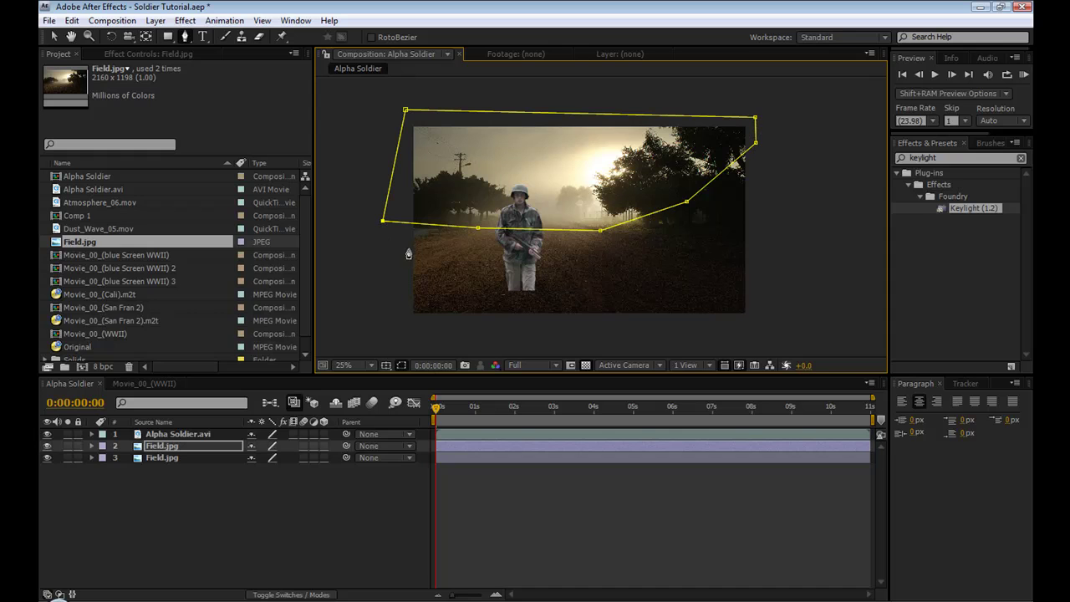
click(160, 460)
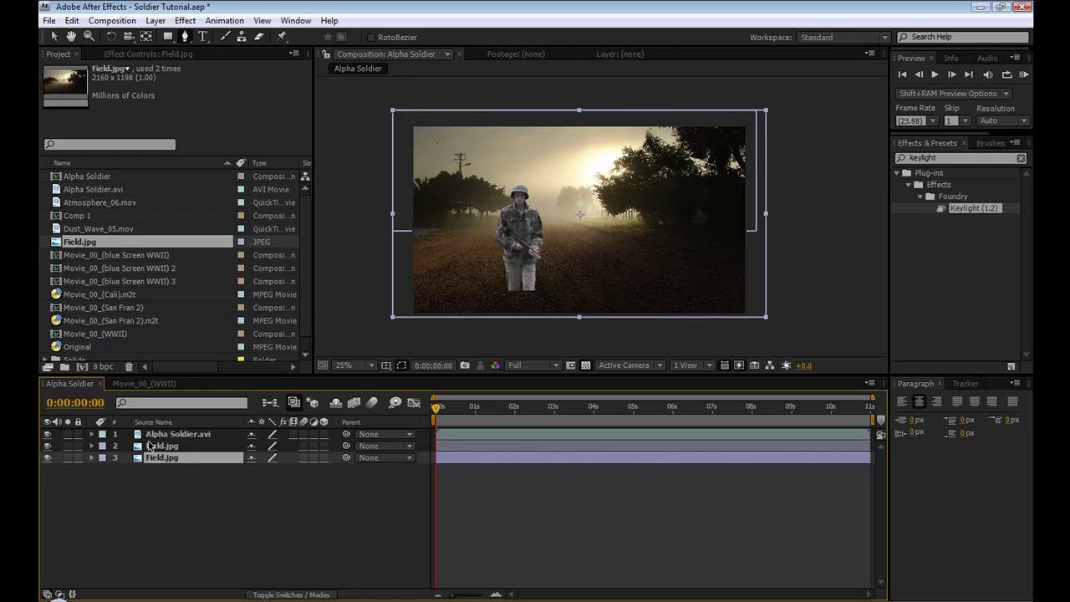
click(161, 447)
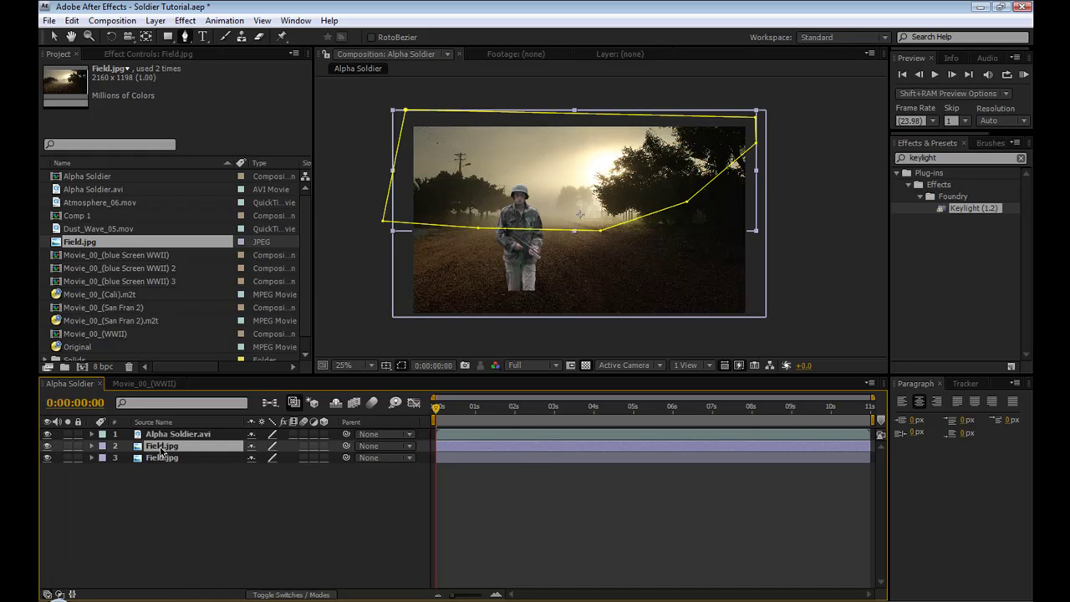
Apply Box Blur to the masked Field.jpg copy and set its Blur Radius to 3
click(945, 157)
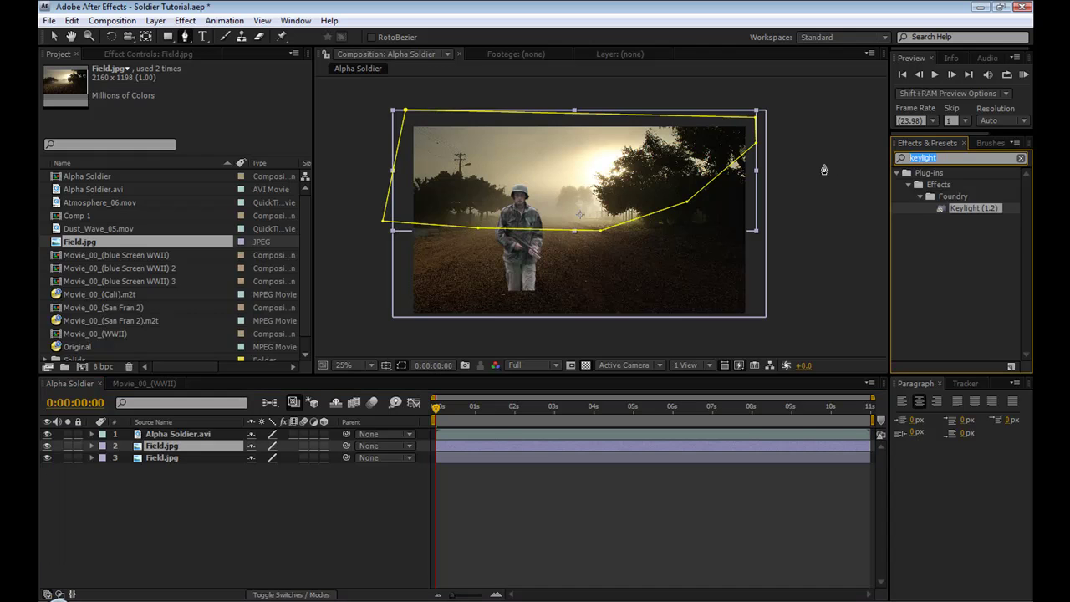
text(blur)
drag(953, 209, 172, 448)
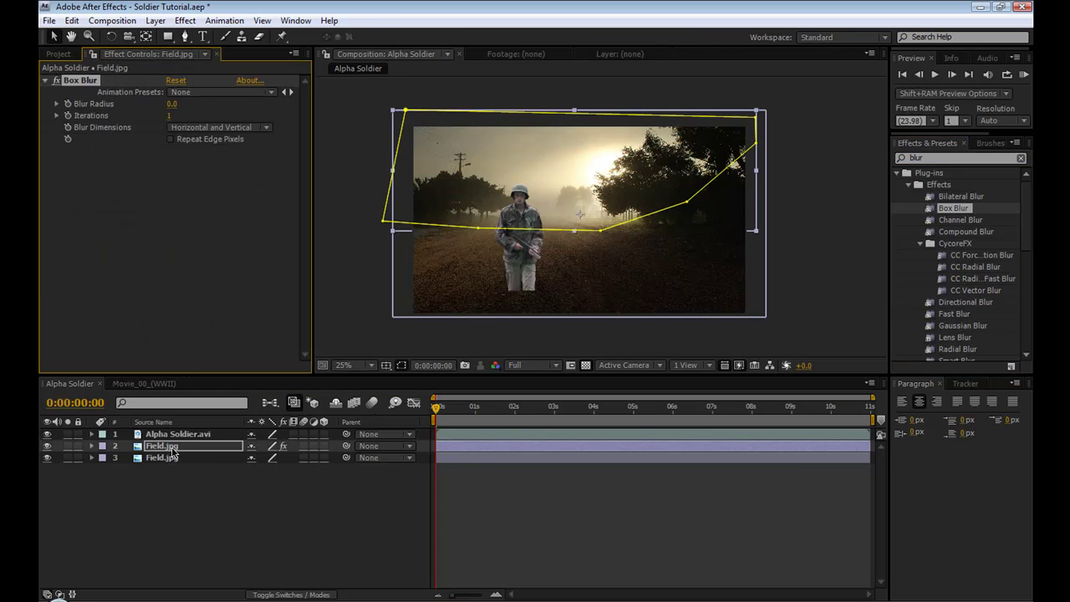
drag(171, 103, 175, 103)
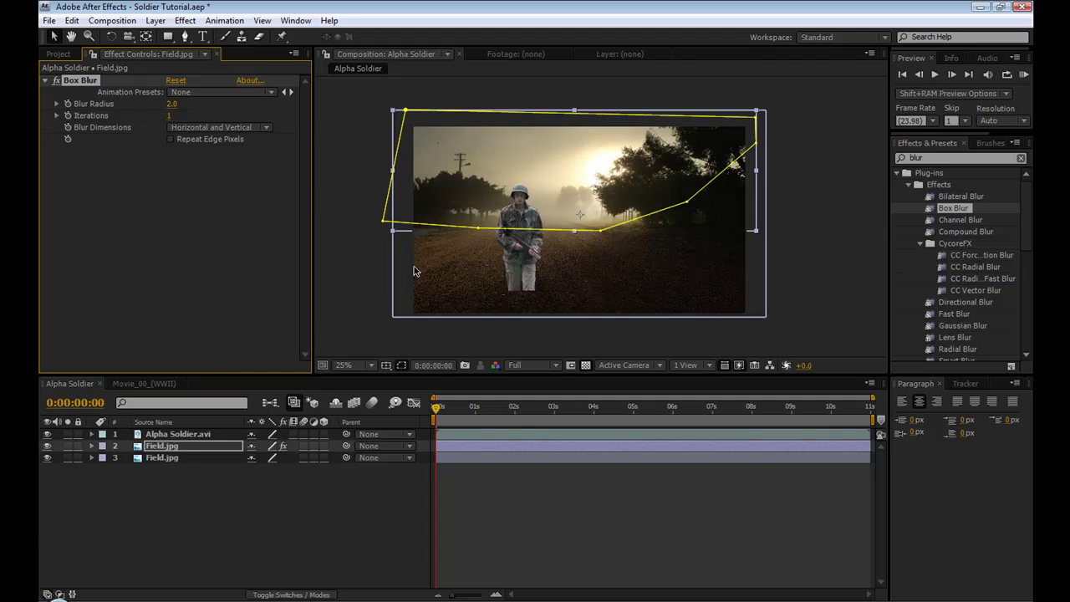
key(period)
click(174, 105)
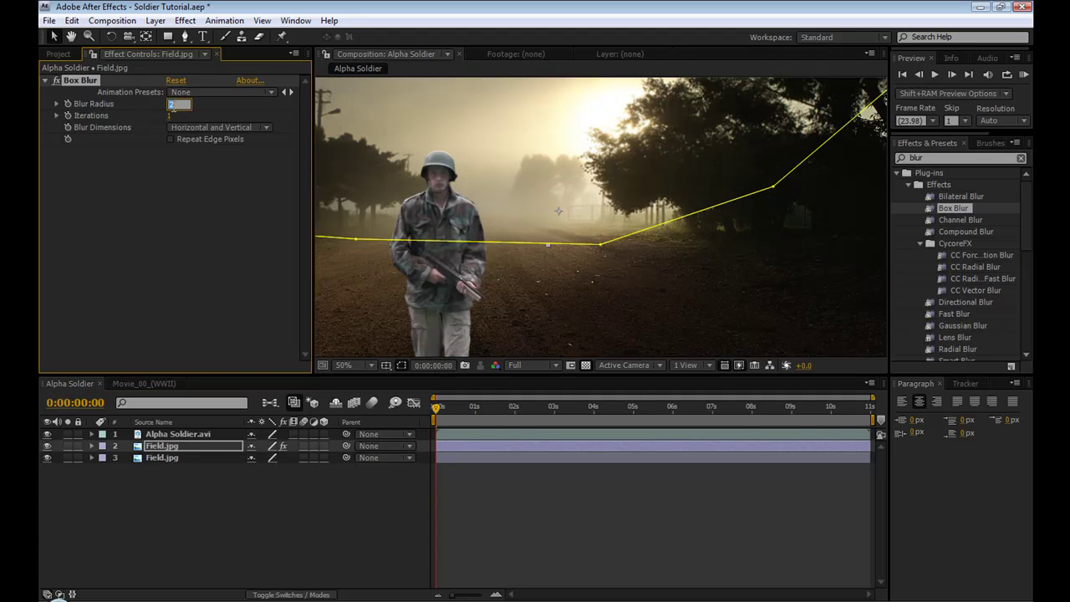
text(3)
key(Return)
click(163, 446)
key(m)
key(m)
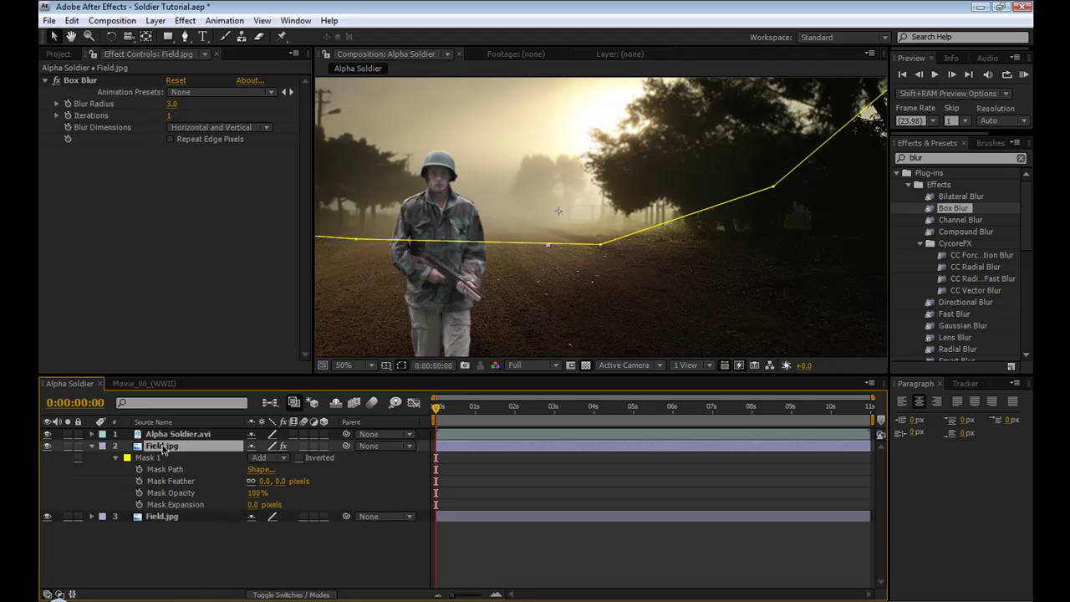
drag(279, 480, 523, 493)
scroll(540, 249, down, 1)
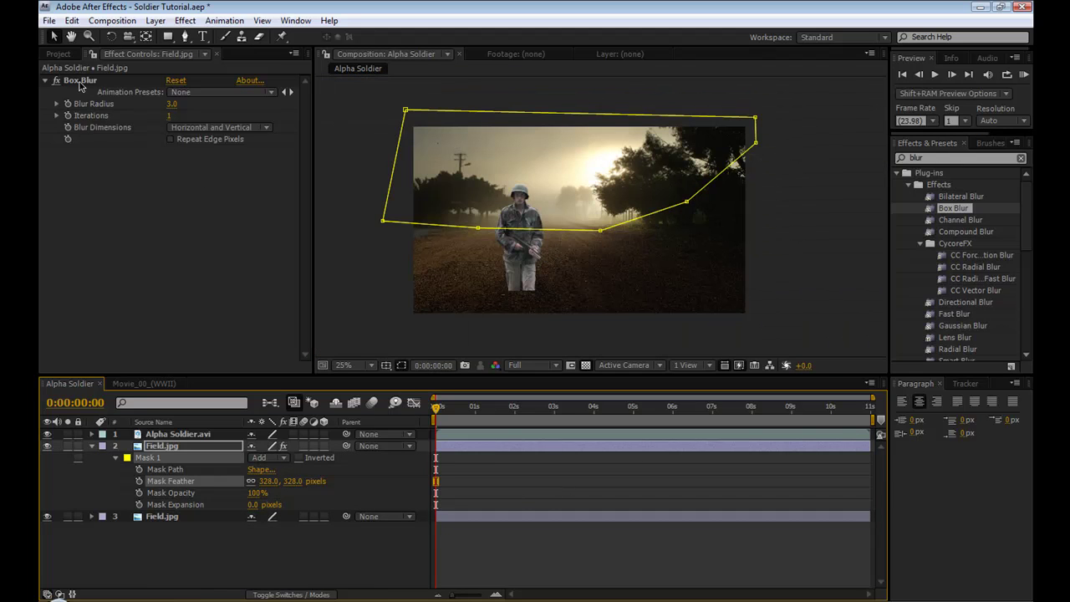
click(365, 294)
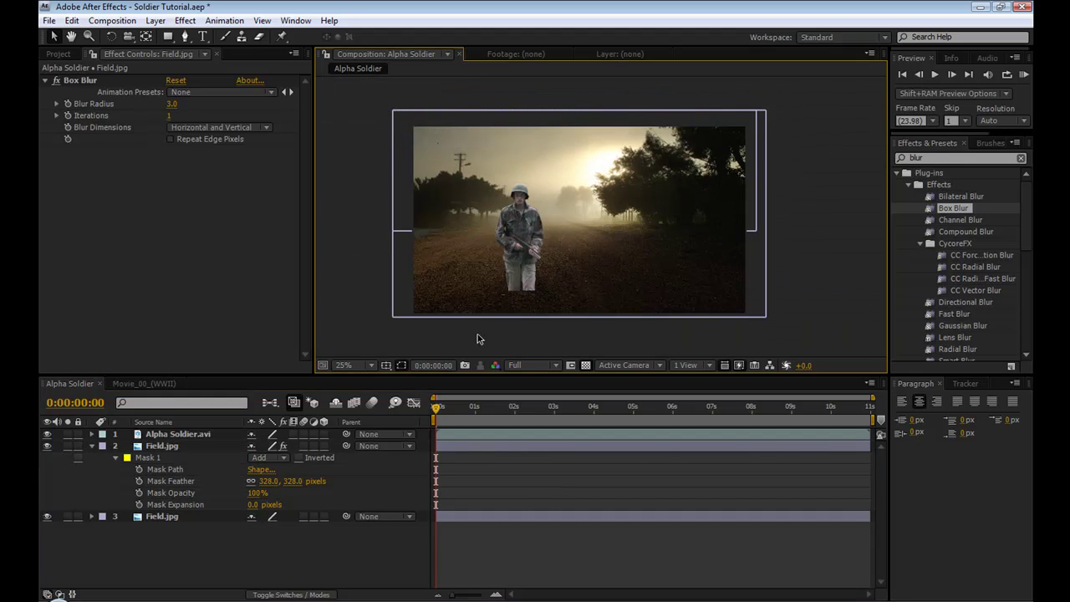
scroll(591, 278, up, 1)
scroll(589, 279, down, 1)
scroll(414, 224, up, 1)
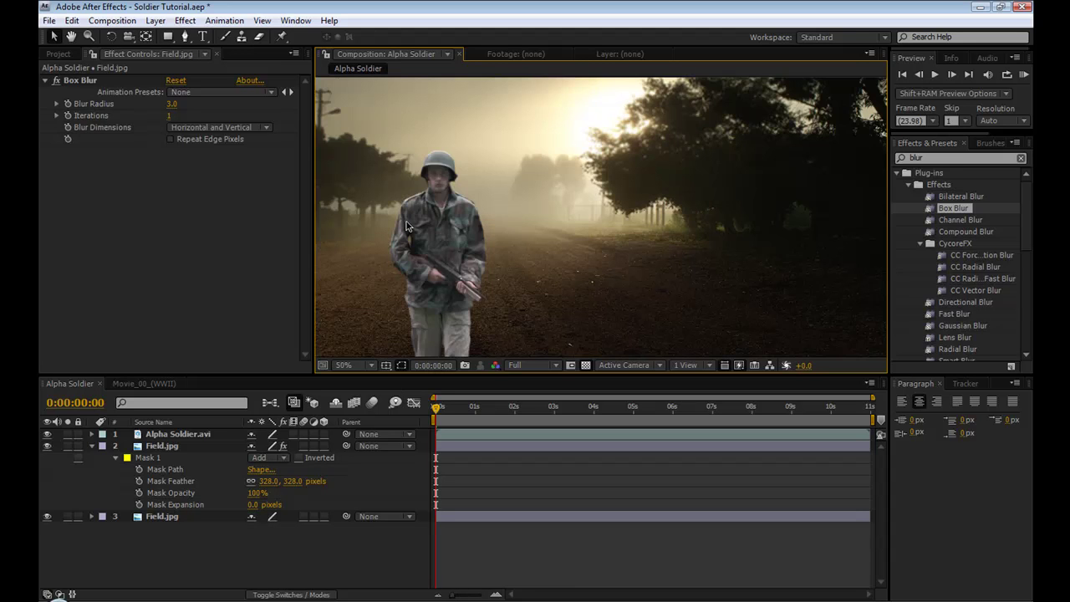
scroll(416, 220, down, 1)
scroll(452, 268, up, 1)
mouse_move(454, 409)
mouse_down()
mouse_move(750, 410)
mouse_move(457, 419)
mouse_up()
key(Home)
scroll(466, 257, down, 1)
key(Home)
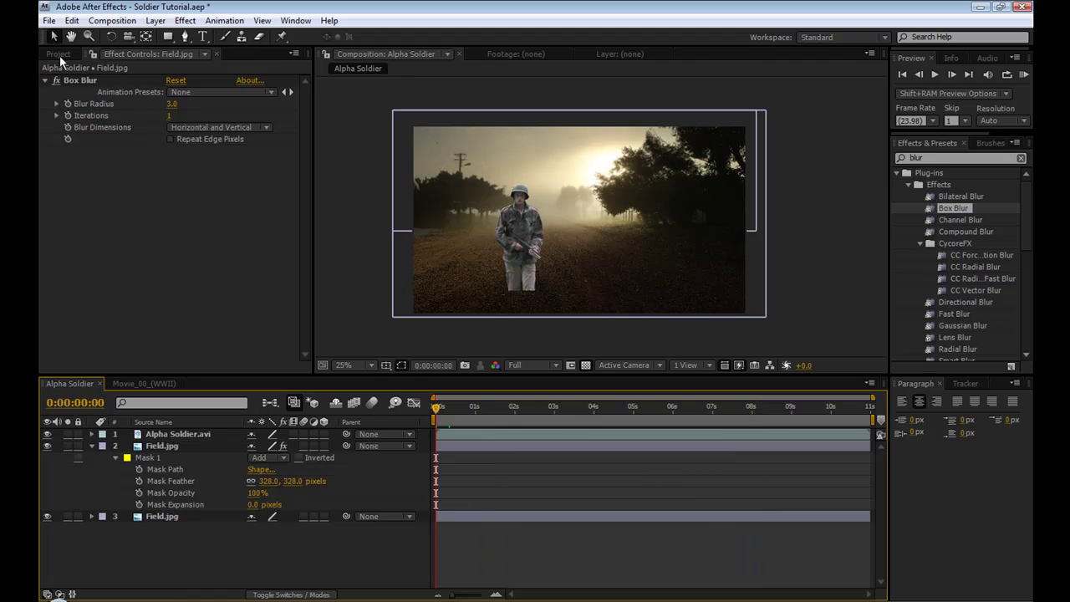
Add Atmosphere_06.mov to the comp, enlarged to fill the frame and nudged into place
click(57, 53)
click(104, 204)
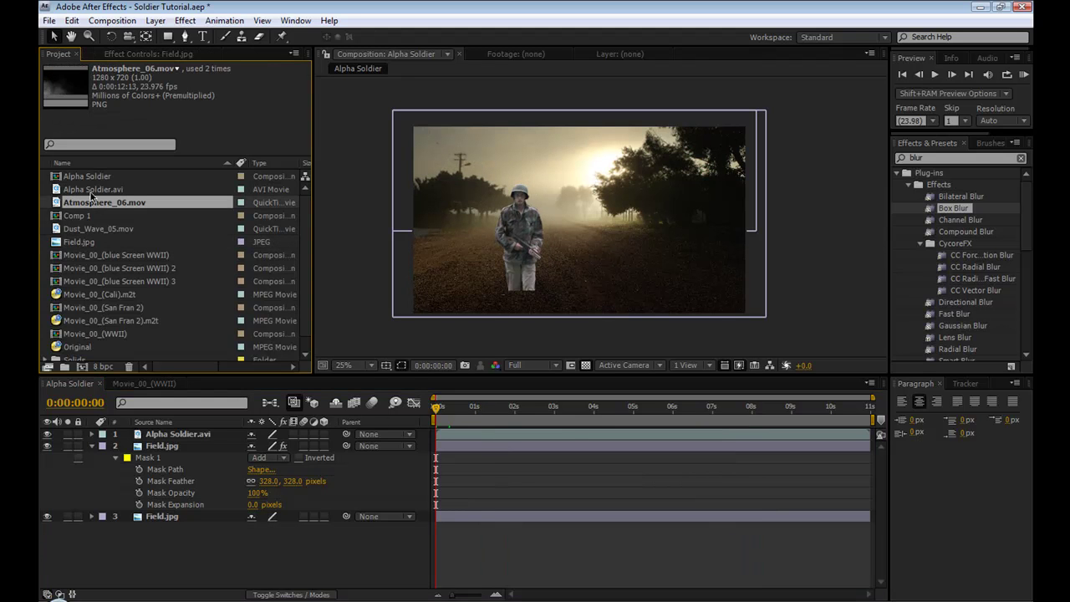
click(96, 189)
drag(105, 202, 215, 510)
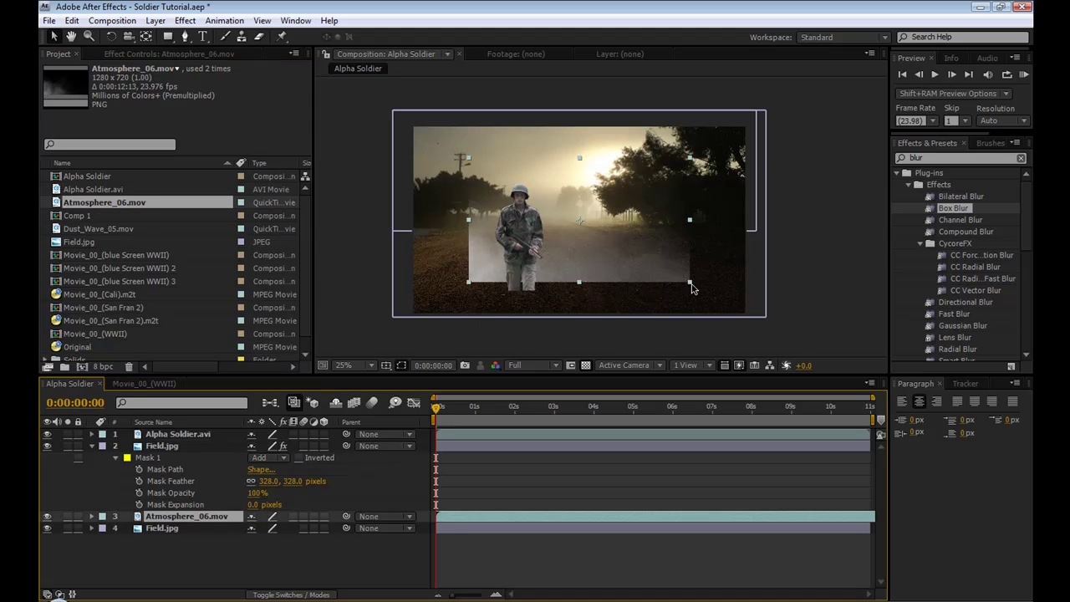
drag(692, 284, 778, 327)
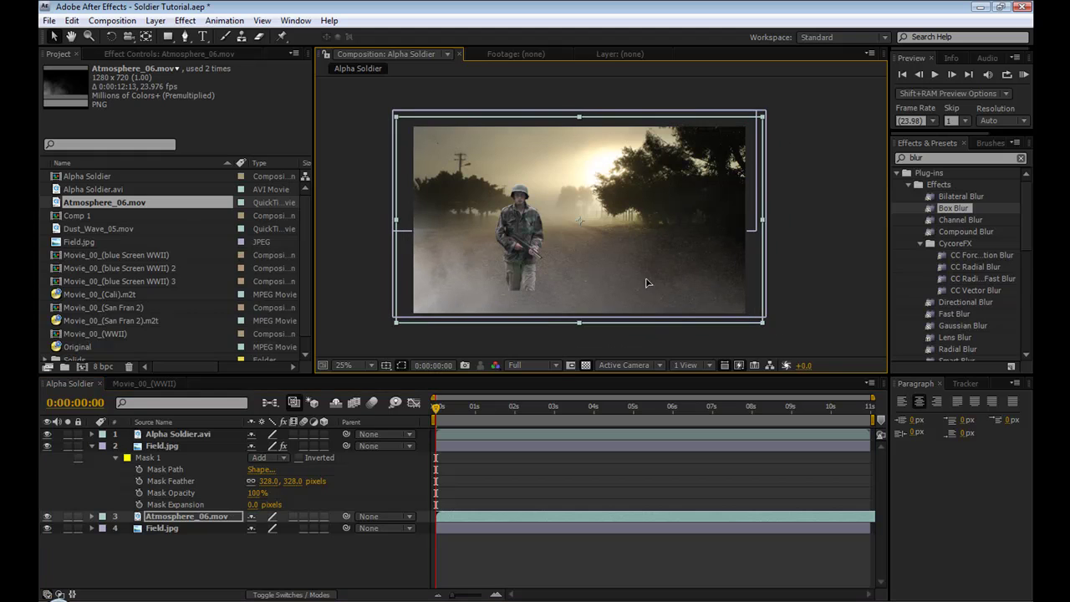
mouse_move(645, 280)
mouse_down()
mouse_move(641, 258)
mouse_move(641, 284)
mouse_up()
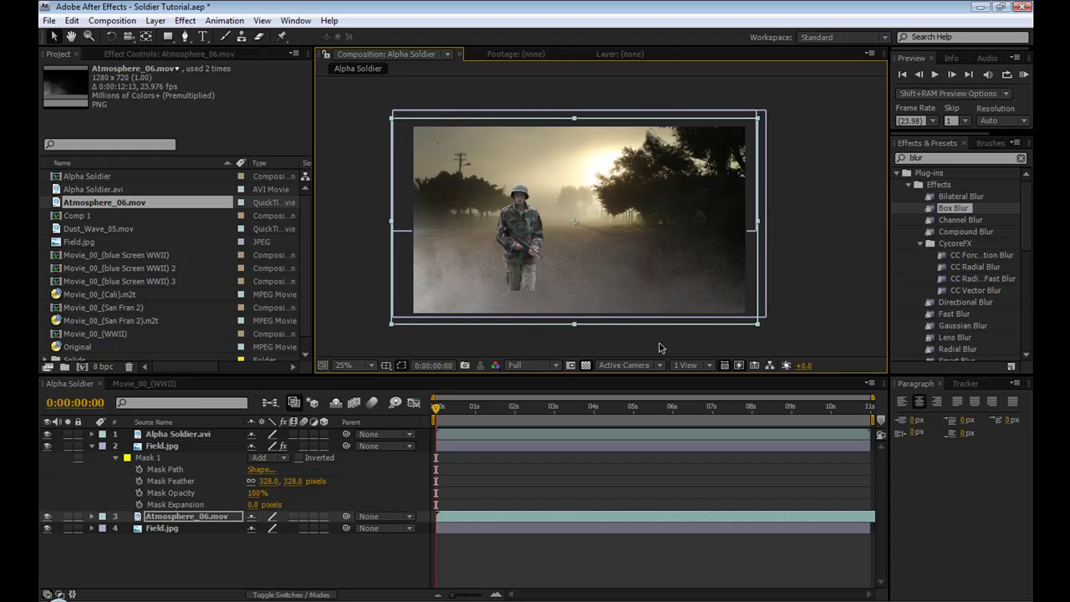
click(571, 331)
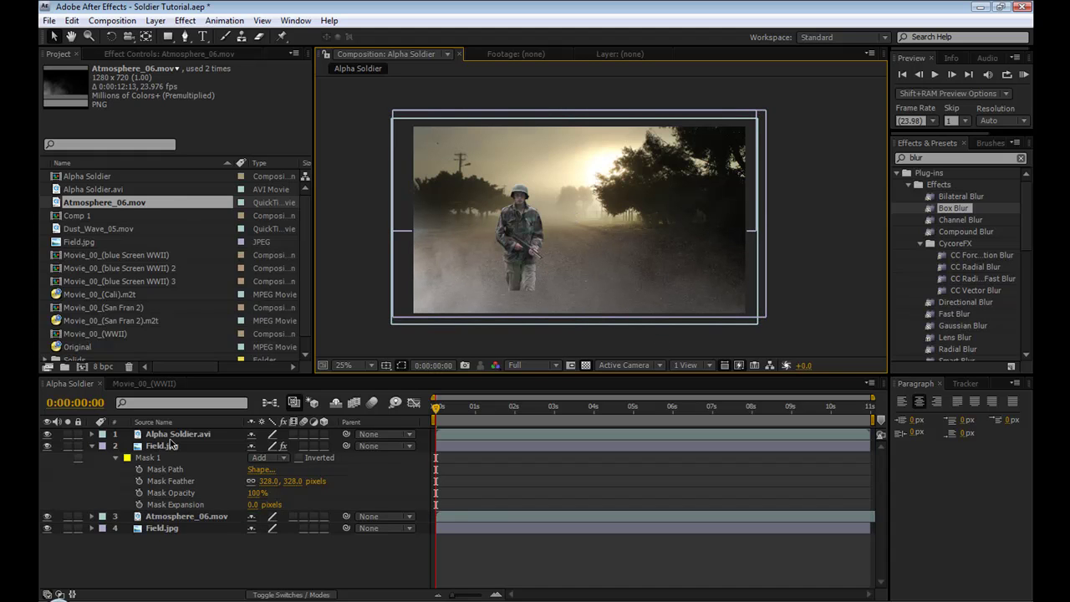
click(168, 519)
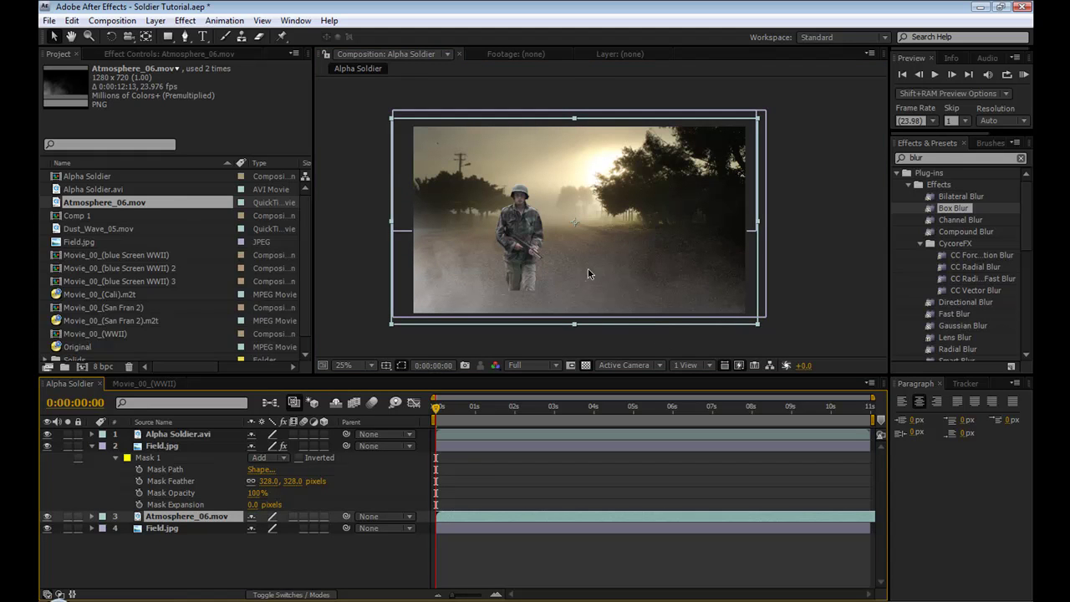
drag(585, 305, 588, 294)
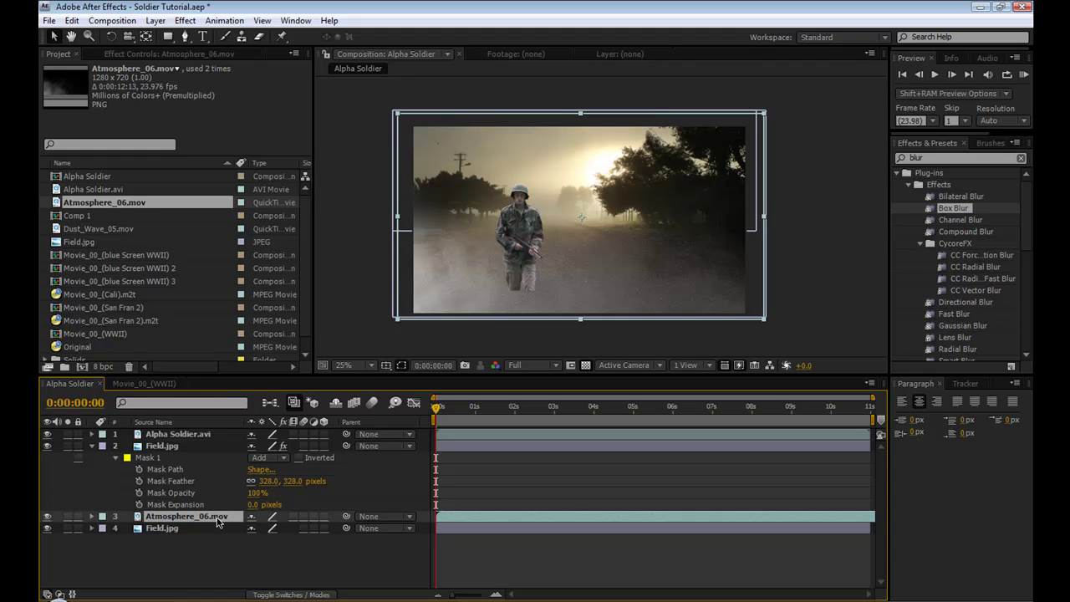
Fade the fog layer to 27% opacity
key(t)
drag(253, 529, 204, 532)
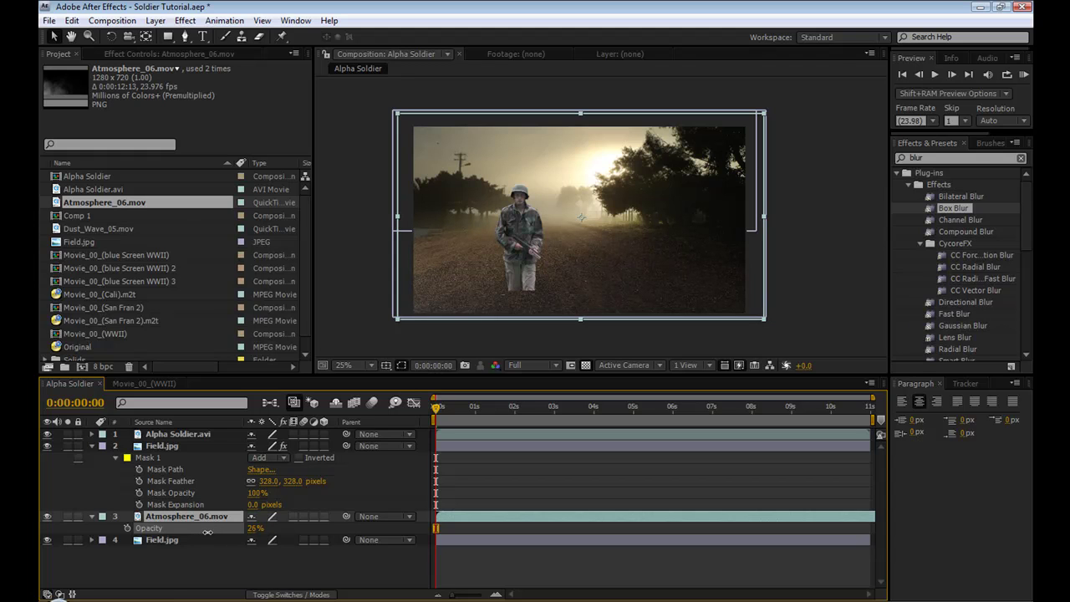
drag(207, 532, 210, 533)
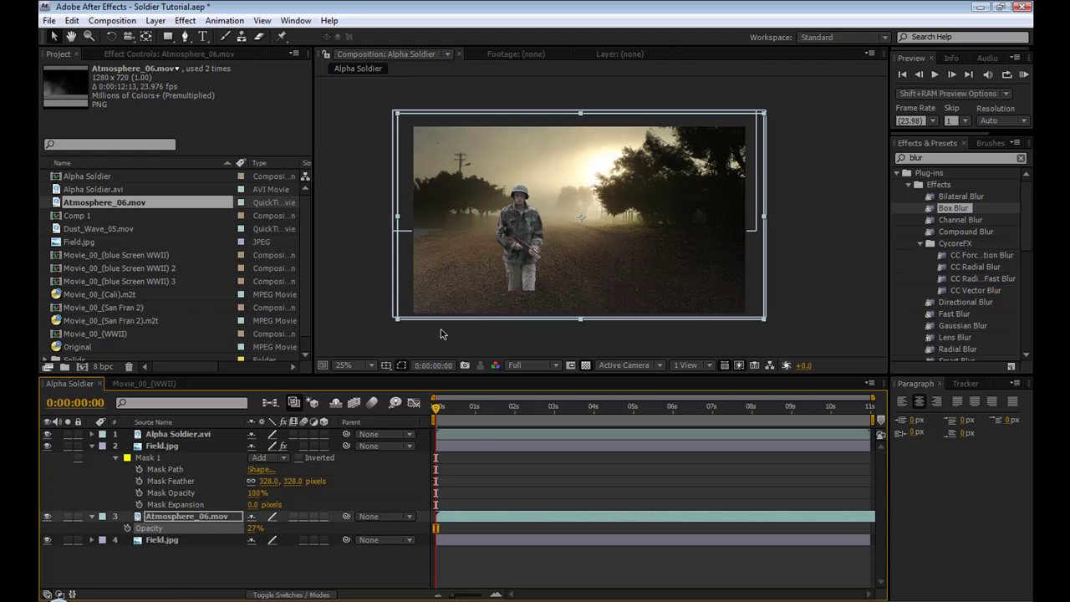
mouse_move(455, 410)
mouse_down()
mouse_move(543, 410)
mouse_move(436, 410)
mouse_up()
Duplicate the Atmosphere_06.mov fog layer, move the copy to the top, and set it to 15% opacity
click(226, 580)
click(186, 516)
key(ctrl+d)
drag(186, 517, 188, 430)
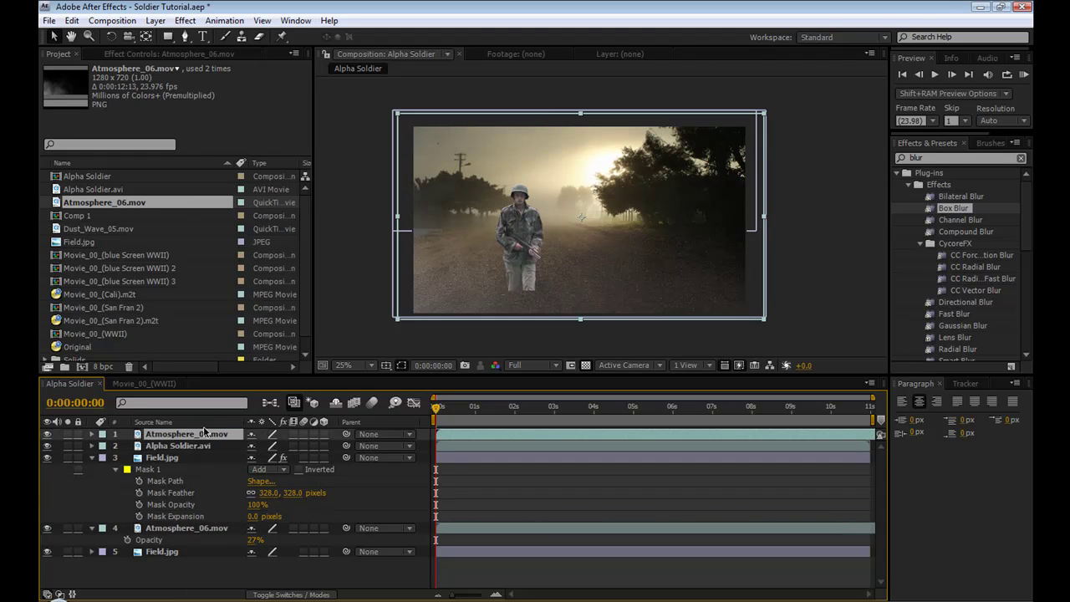
key(t)
click(255, 446)
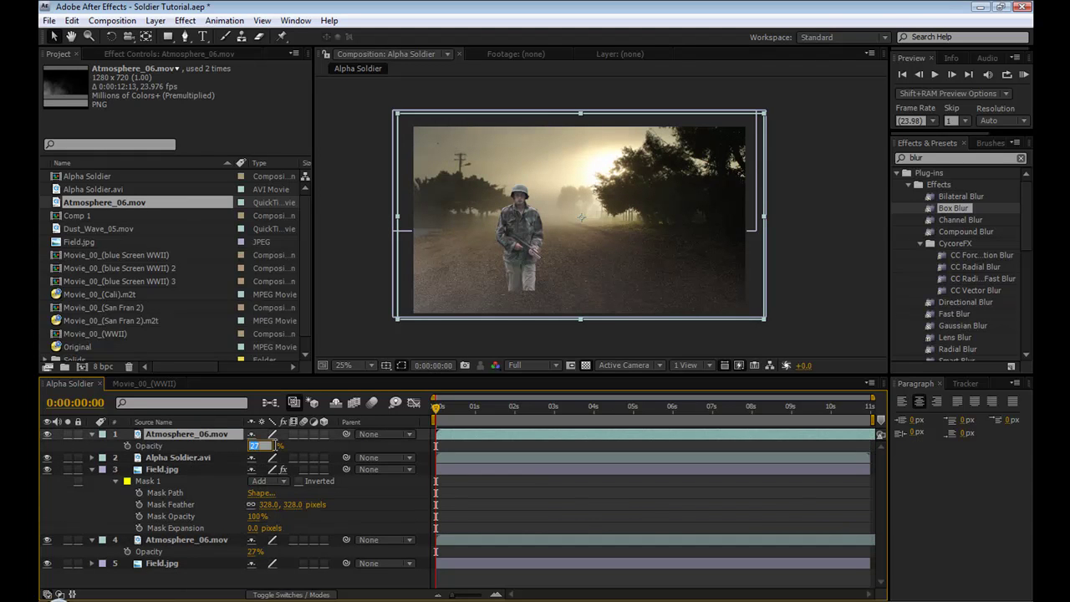
key(Return)
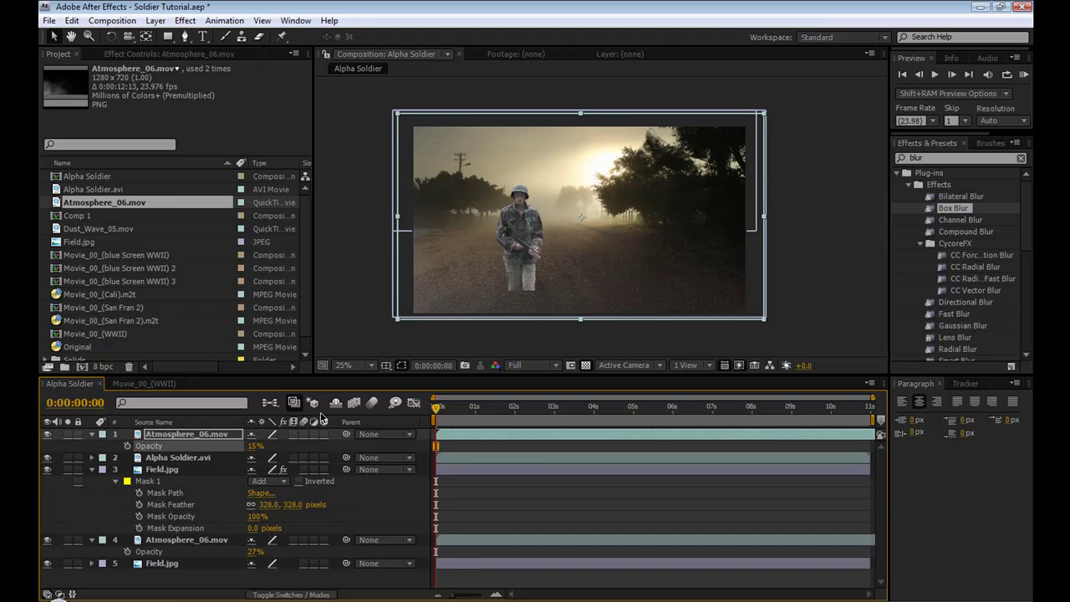
drag(438, 410, 624, 419)
key(Home)
click(93, 436)
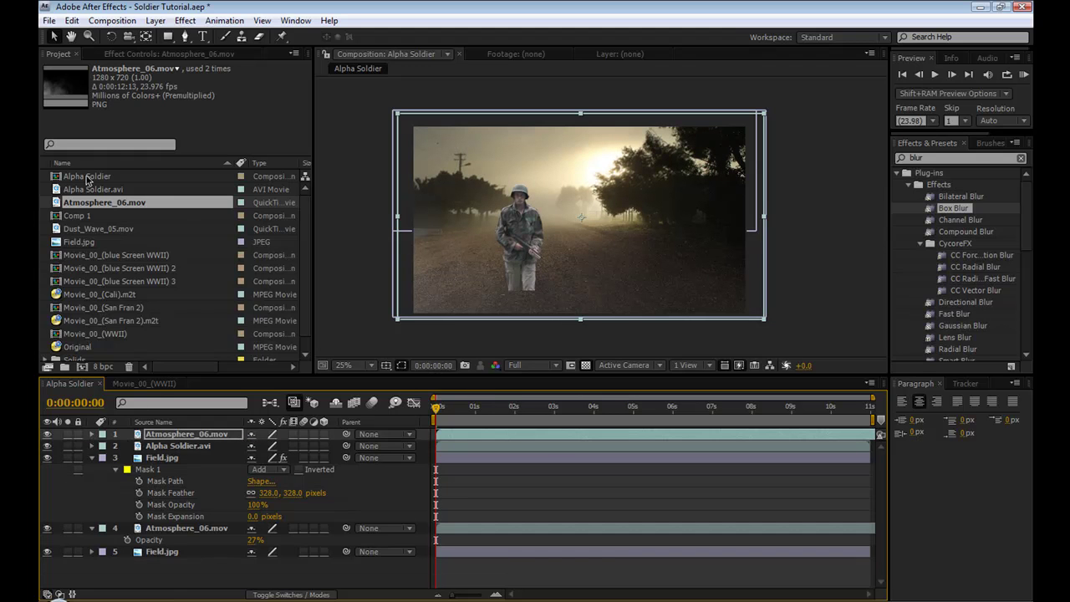
Add Dust_Wave_05.mov to the comp, enlarged to fill the frame and shifted left and up
drag(101, 230, 188, 524)
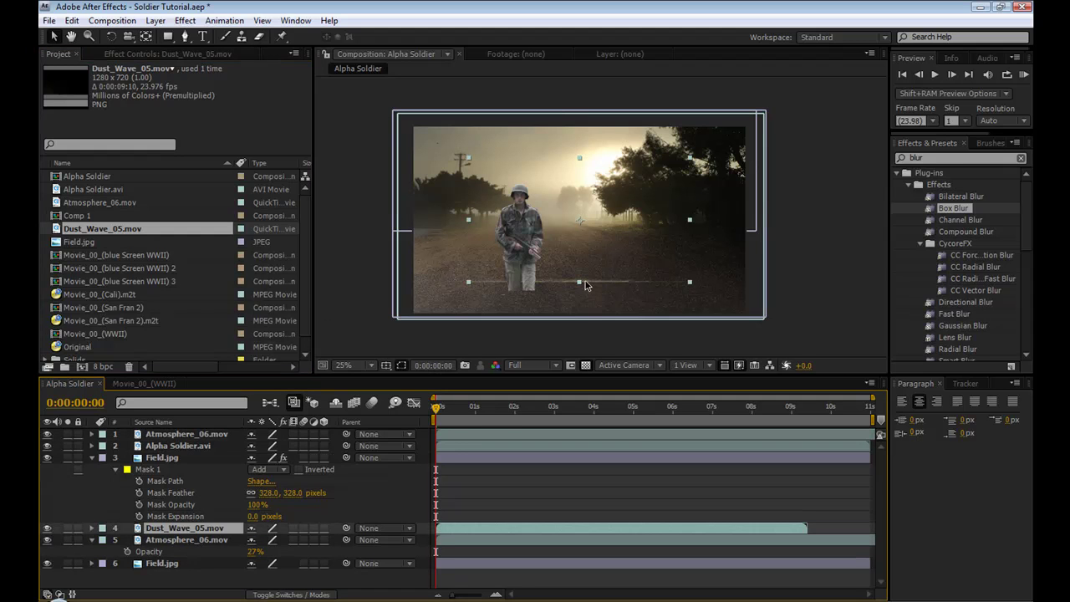
drag(491, 408, 522, 410)
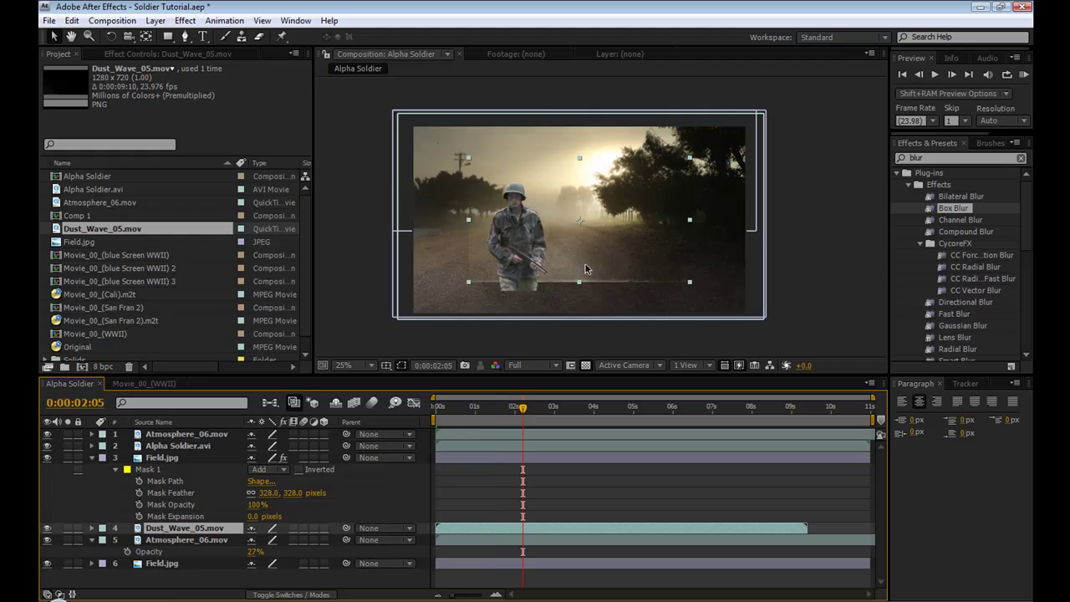
click(509, 411)
click(478, 410)
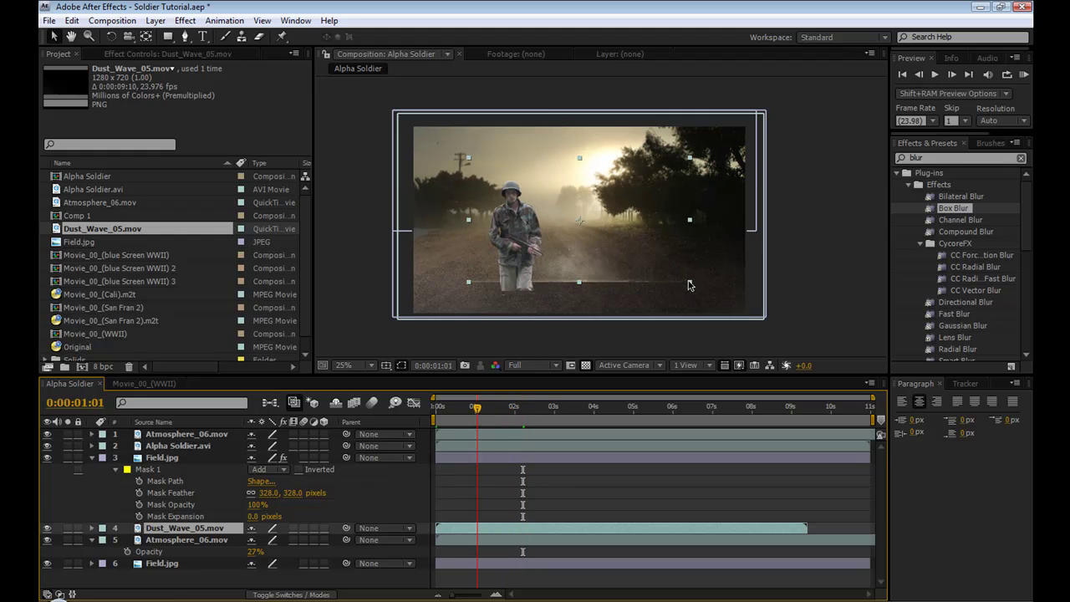
drag(720, 307, 747, 325)
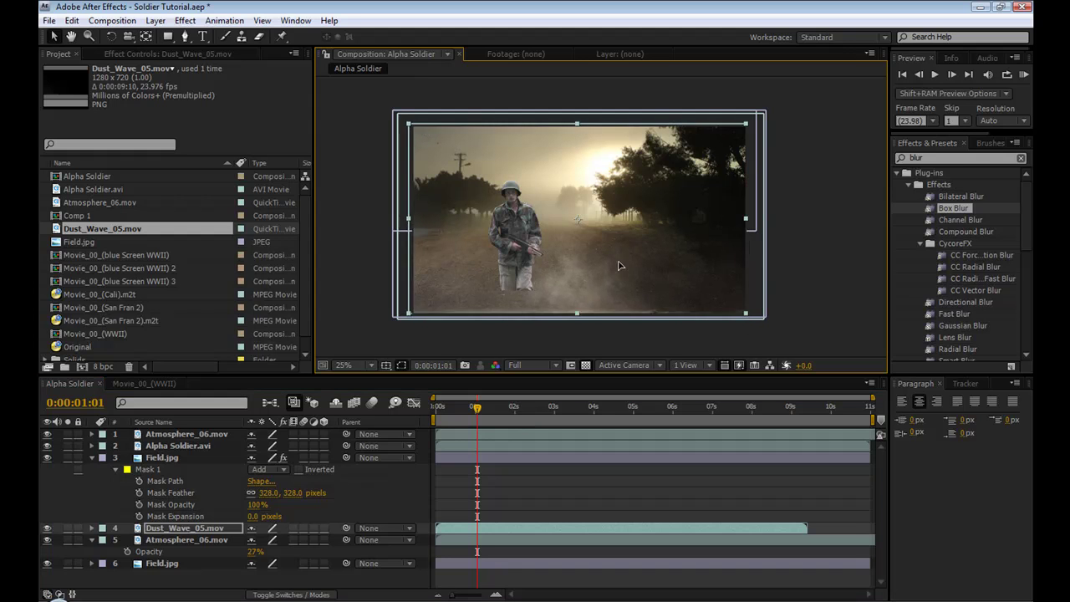
drag(660, 268, 633, 268)
Make the dust clip start slightly earlier, preview it, and zoom the viewer to 50%
drag(475, 418, 449, 418)
key(space)
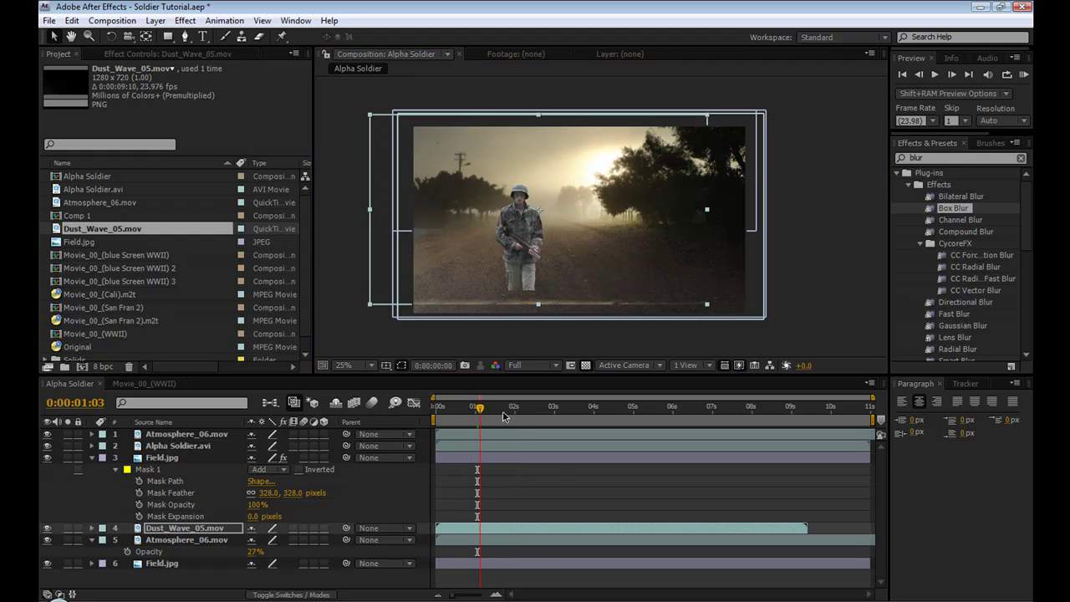
click(544, 416)
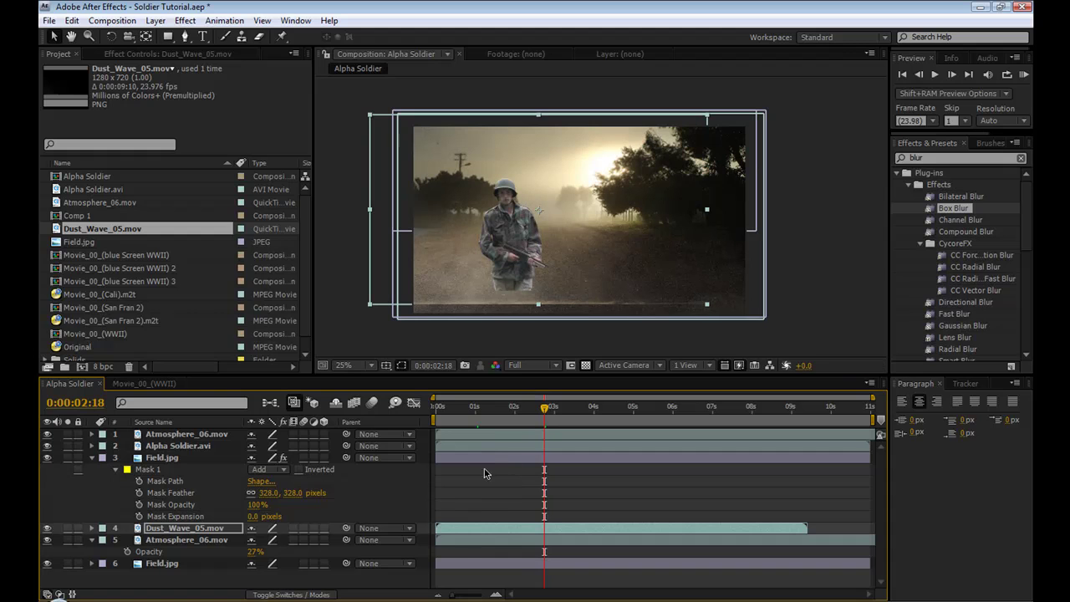
drag(456, 527, 444, 528)
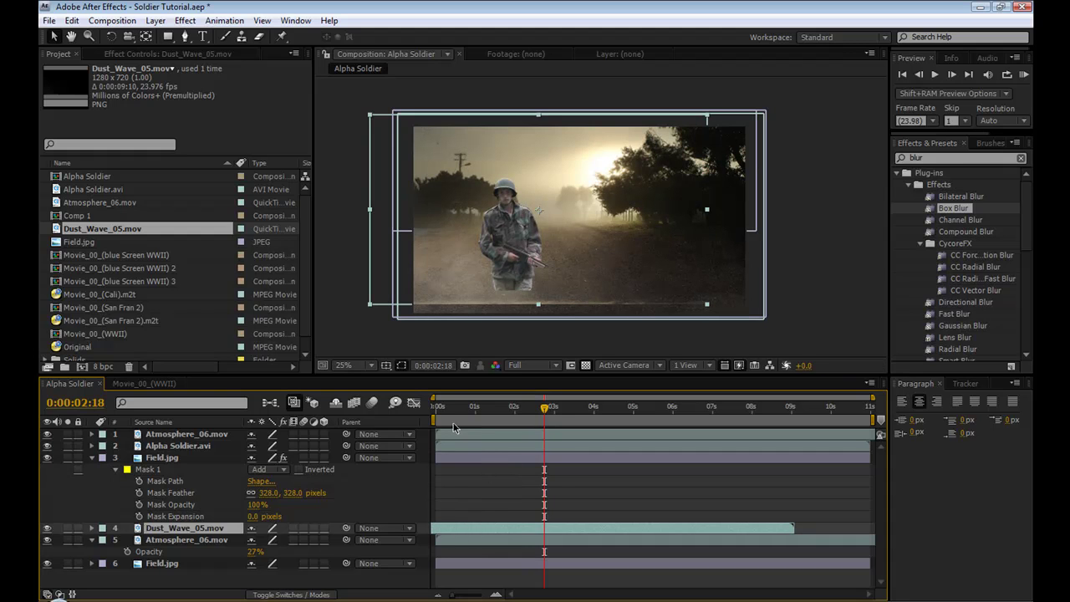
key(Home)
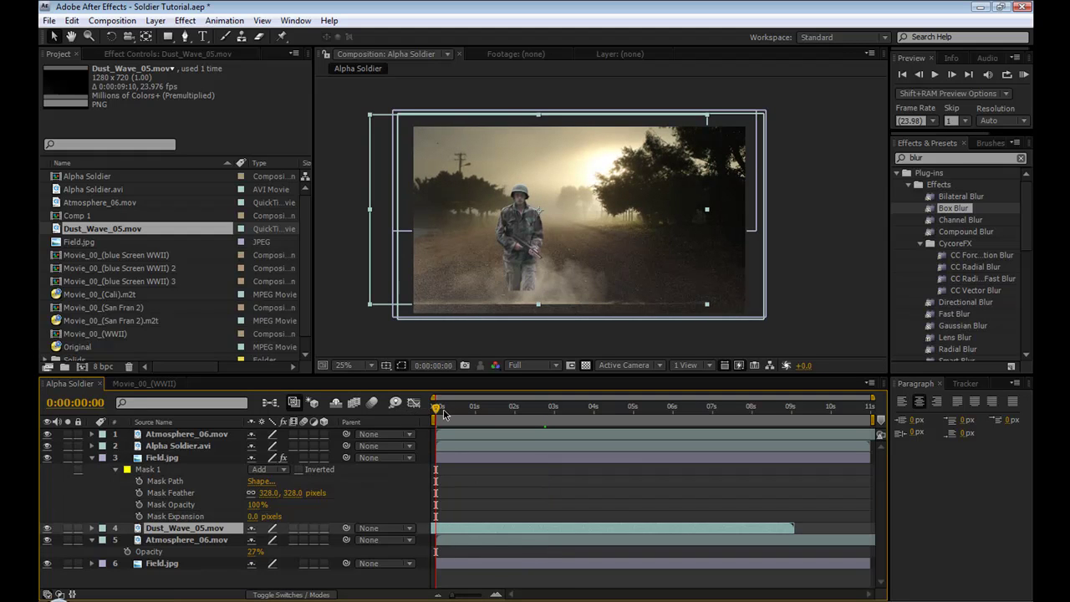
drag(440, 411, 641, 421)
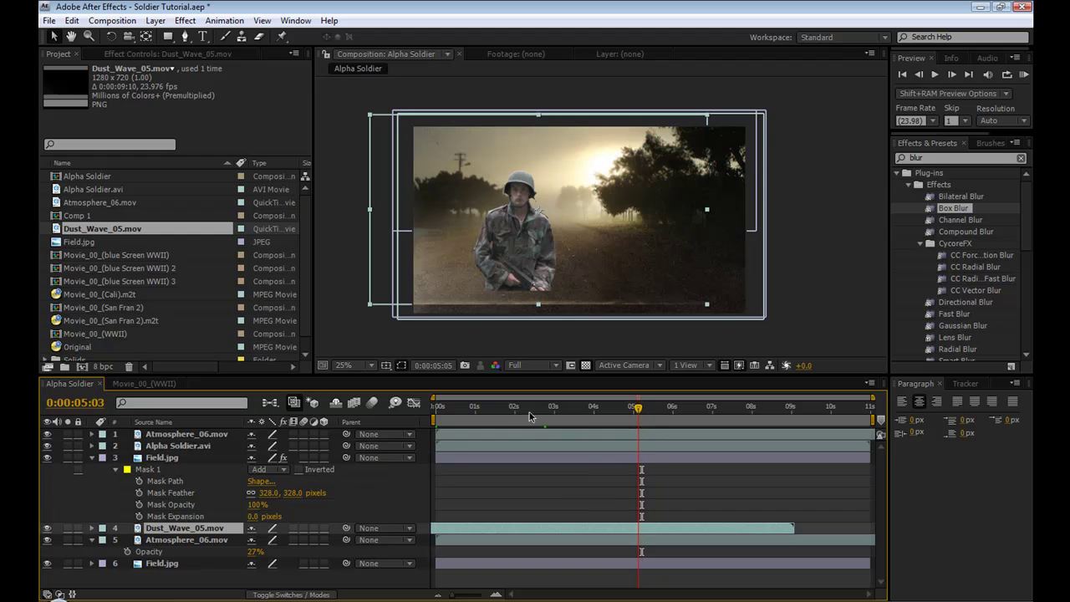
key(Home)
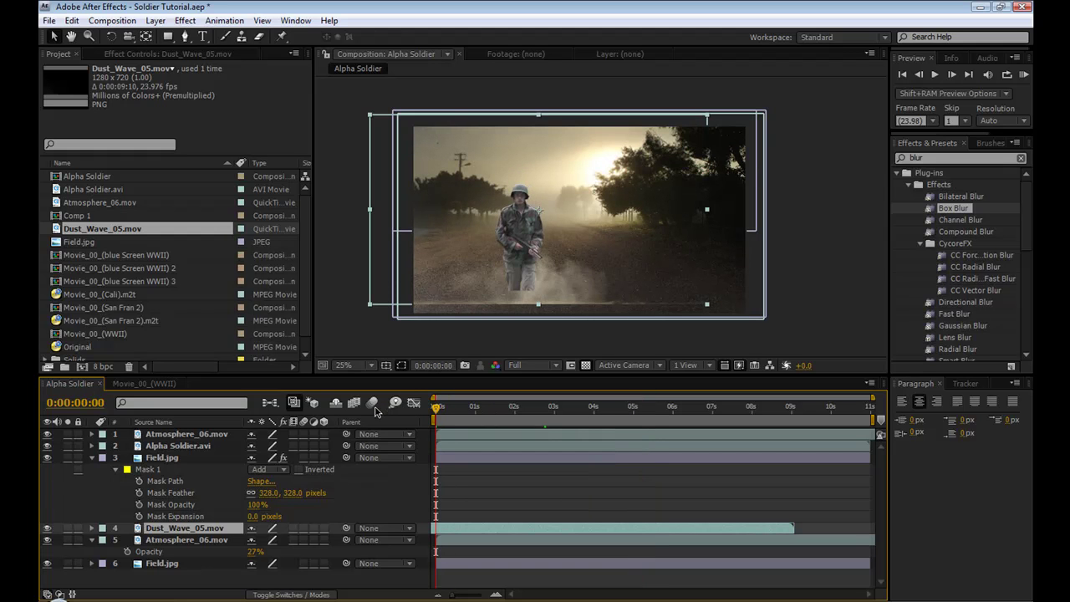
key(period)
drag(524, 216, 610, 154)
click(601, 214)
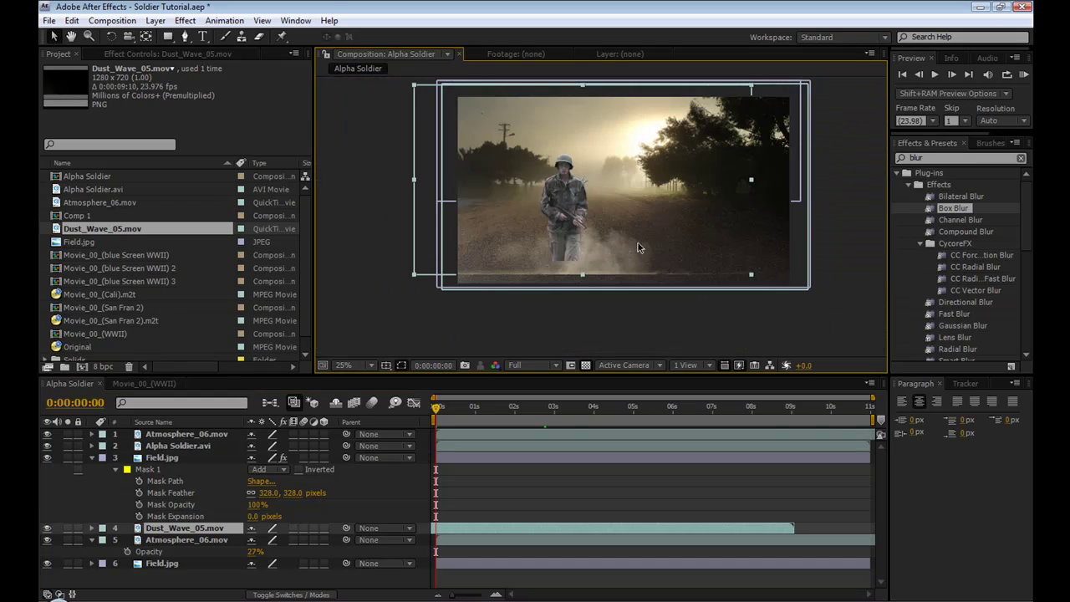
mouse_move(644, 227)
mouse_down()
mouse_move(627, 268)
mouse_move(637, 240)
mouse_up()
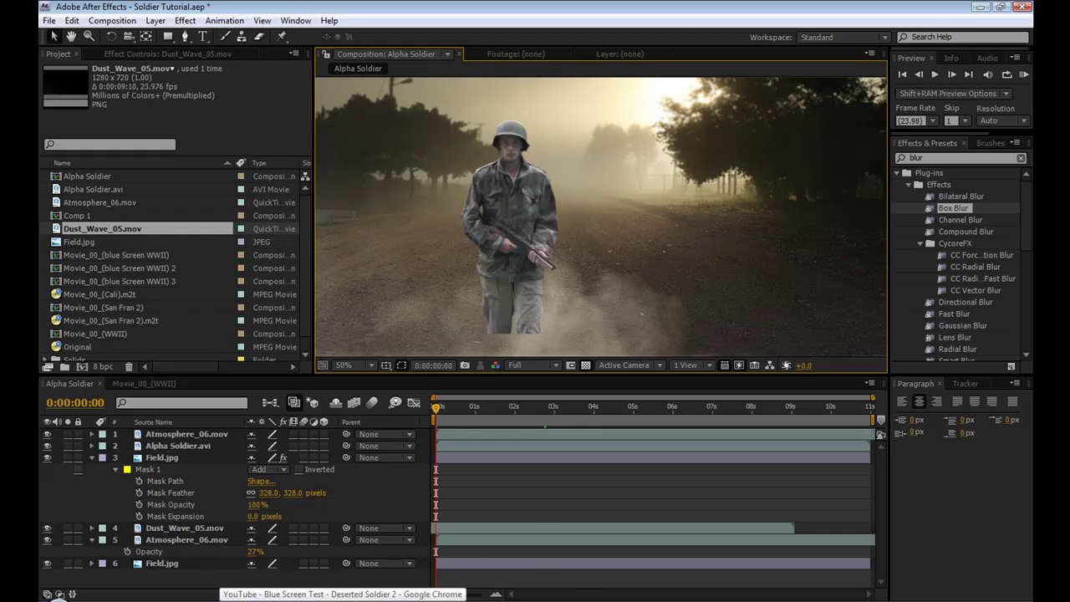
In Chrome, open the CE LightWrap article and launch its video tutorial
click(251, 595)
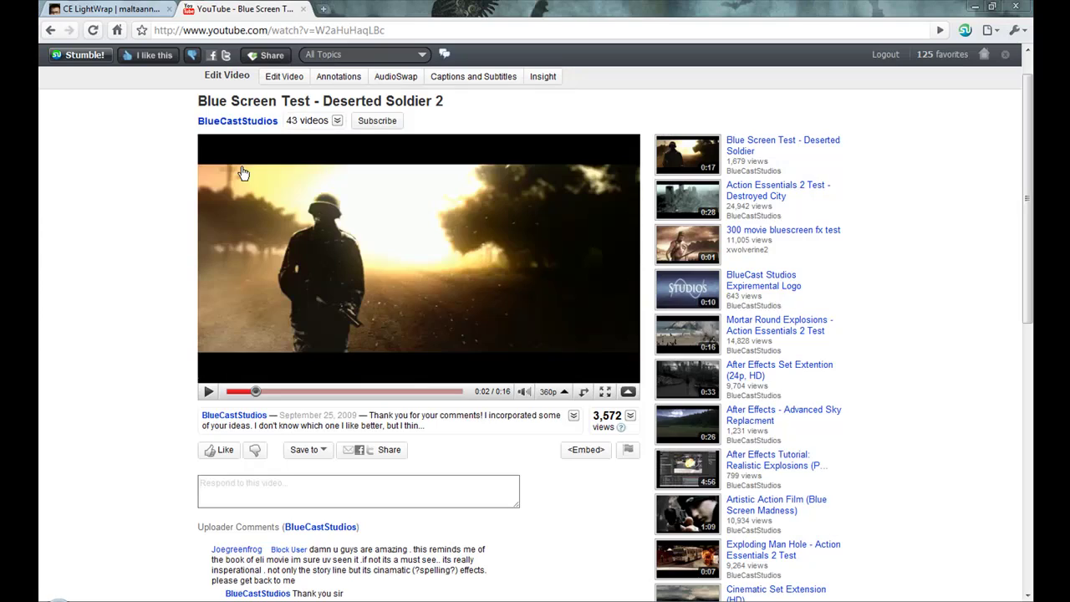
click(94, 10)
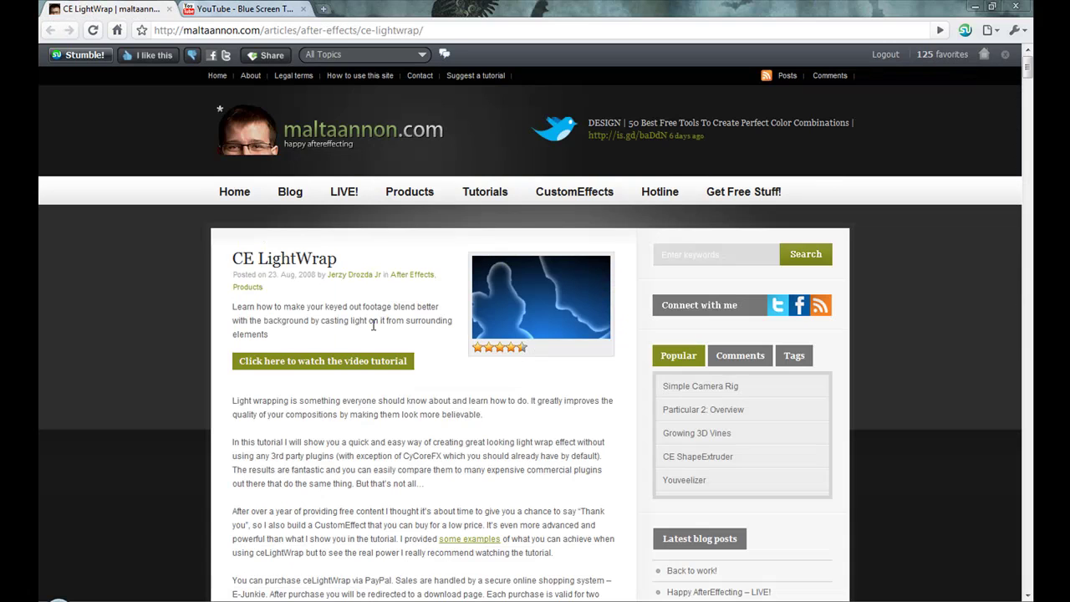
scroll(398, 319, down, 3)
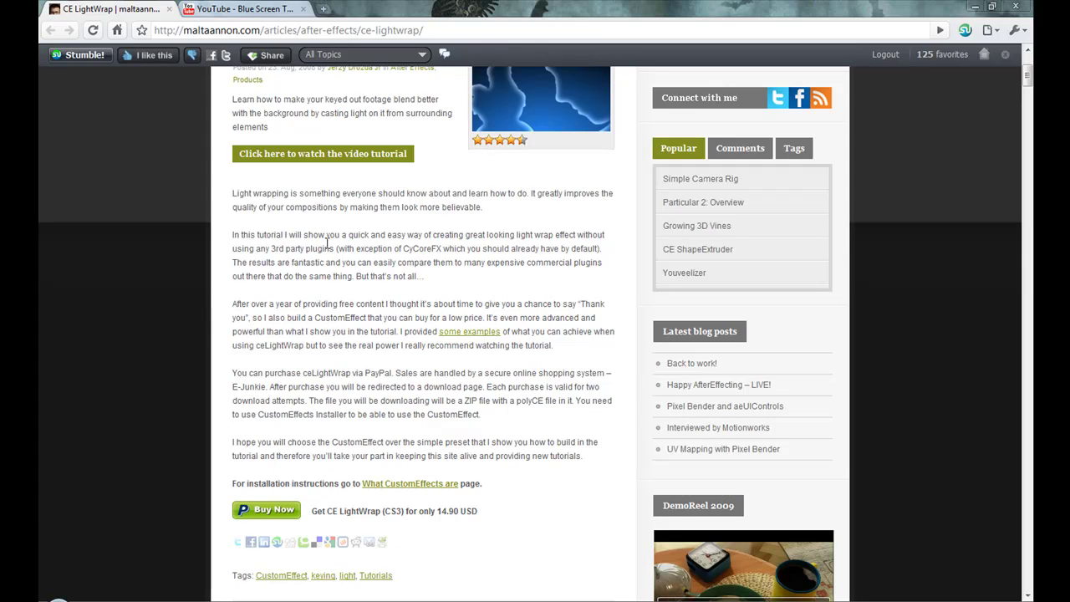
click(285, 155)
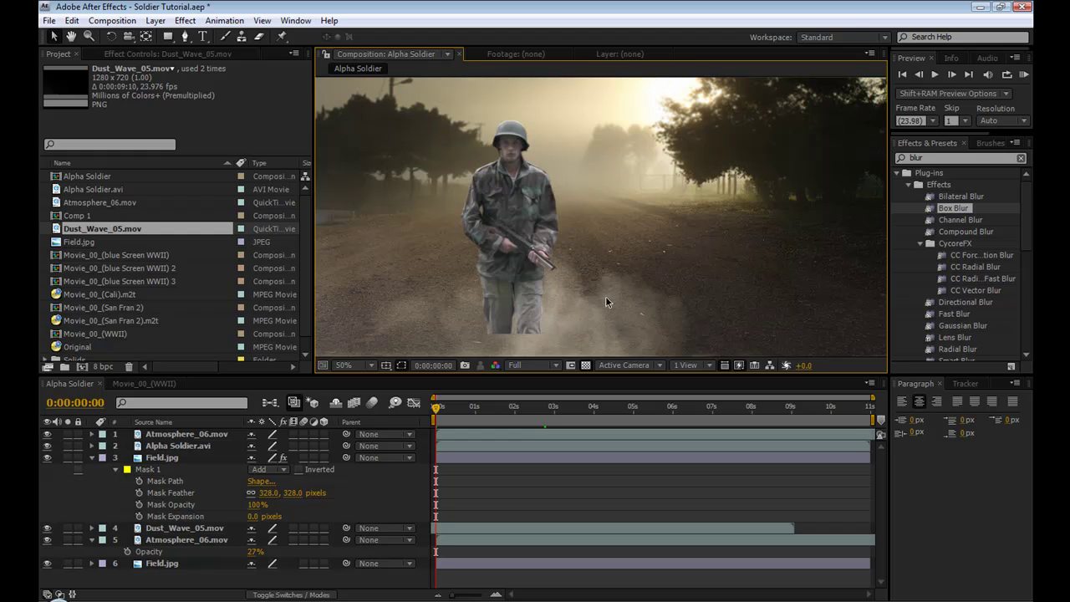
Apply the Set Channels effect to the Alpha Soldier.avi layer
scroll(605, 296, down, 2)
scroll(656, 332, up, 2)
click(173, 447)
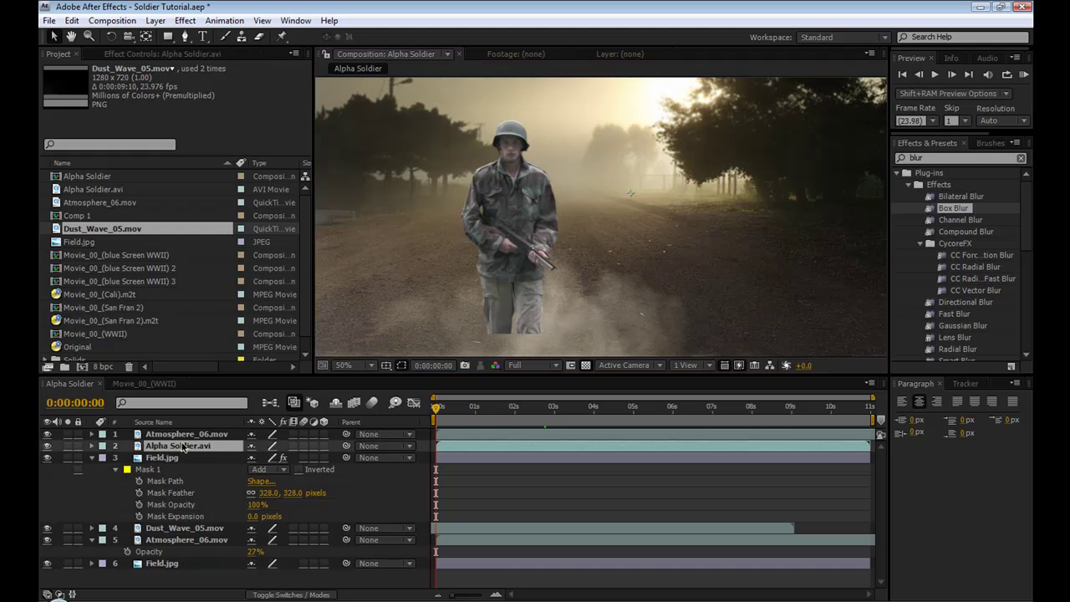
click(92, 458)
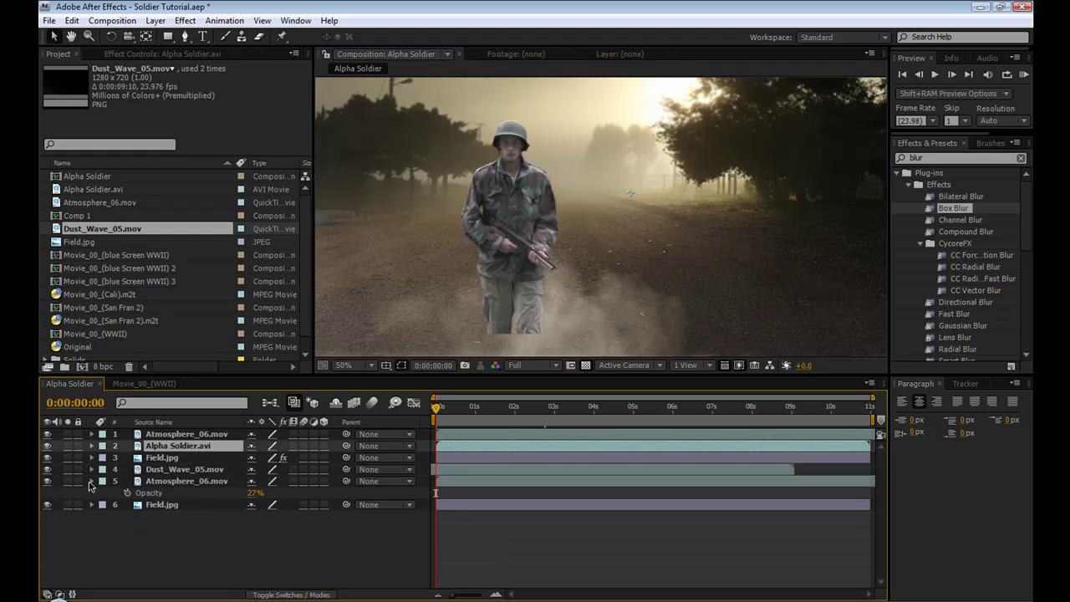
click(92, 482)
key(ctrl+5)
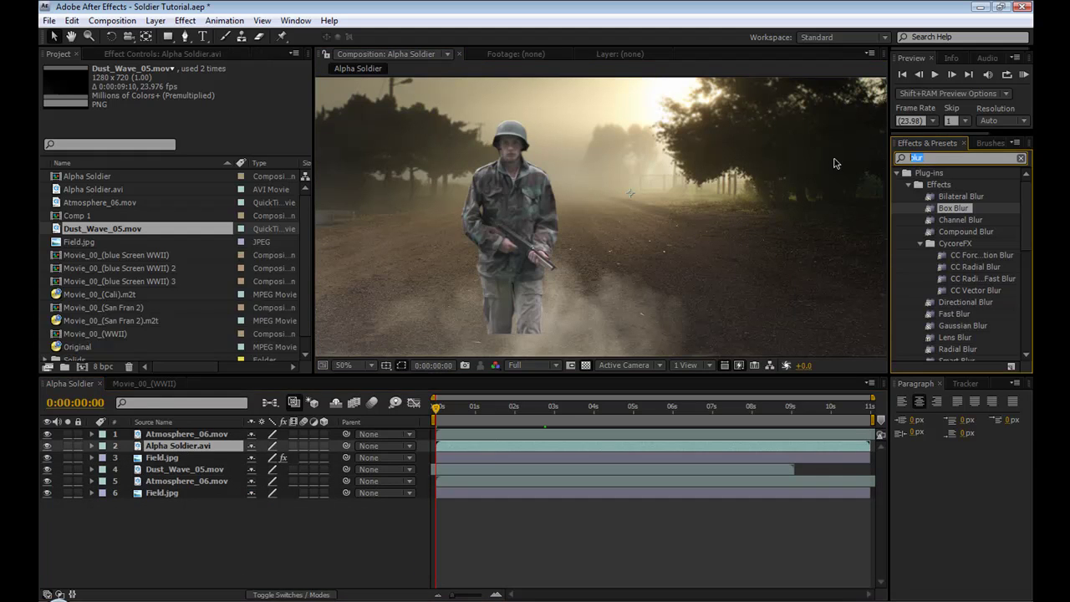
text(set c)
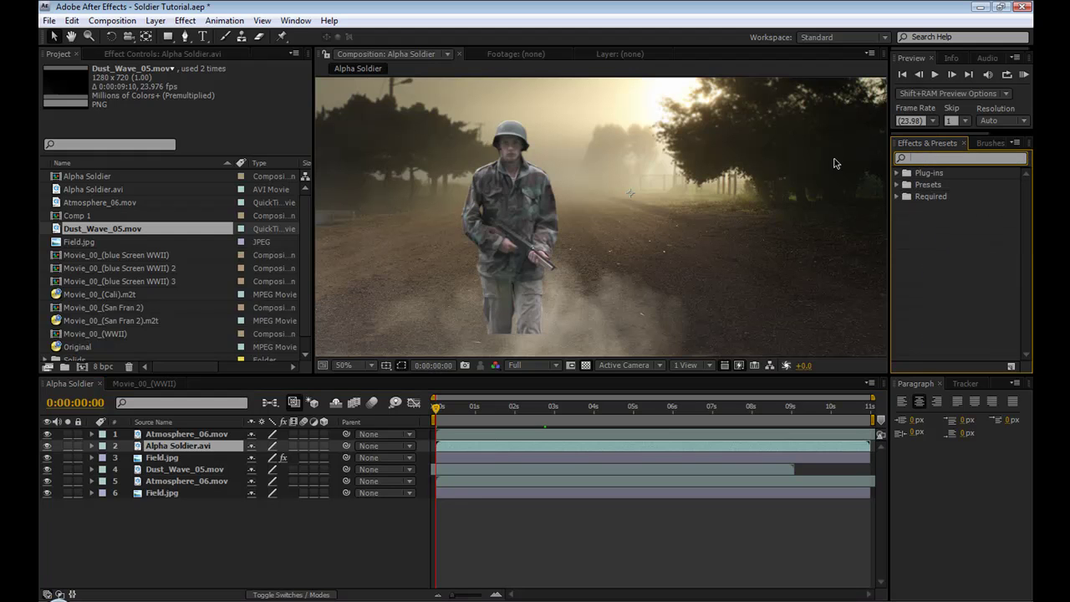
text(hannel)
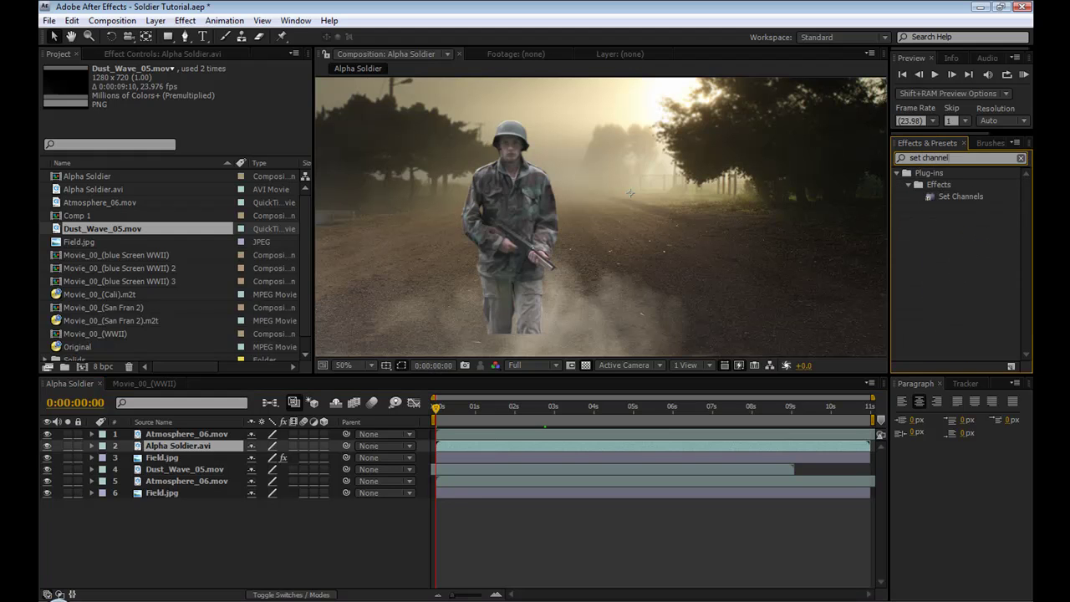
text(s)
drag(945, 196, 173, 446)
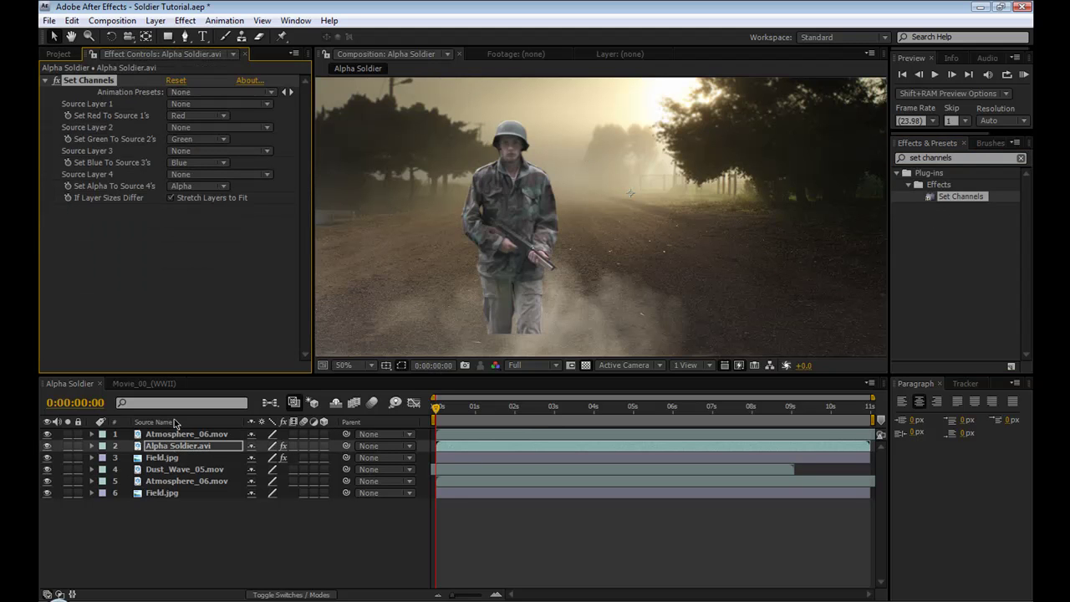
Set Source Layers 1, 2 and 3 to Field.jpg for red, green and blue
click(204, 110)
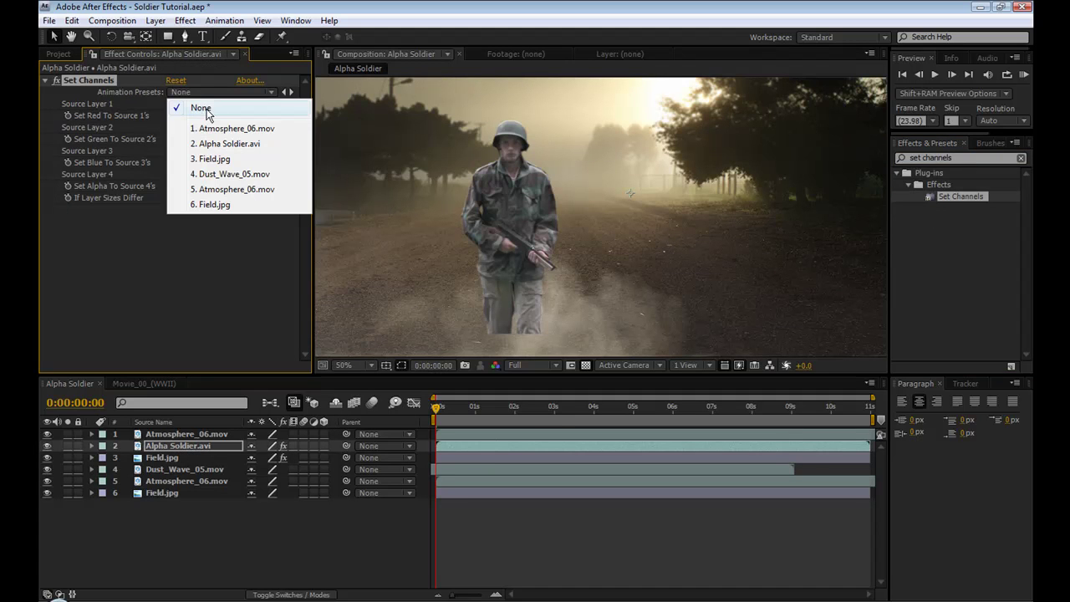
click(214, 204)
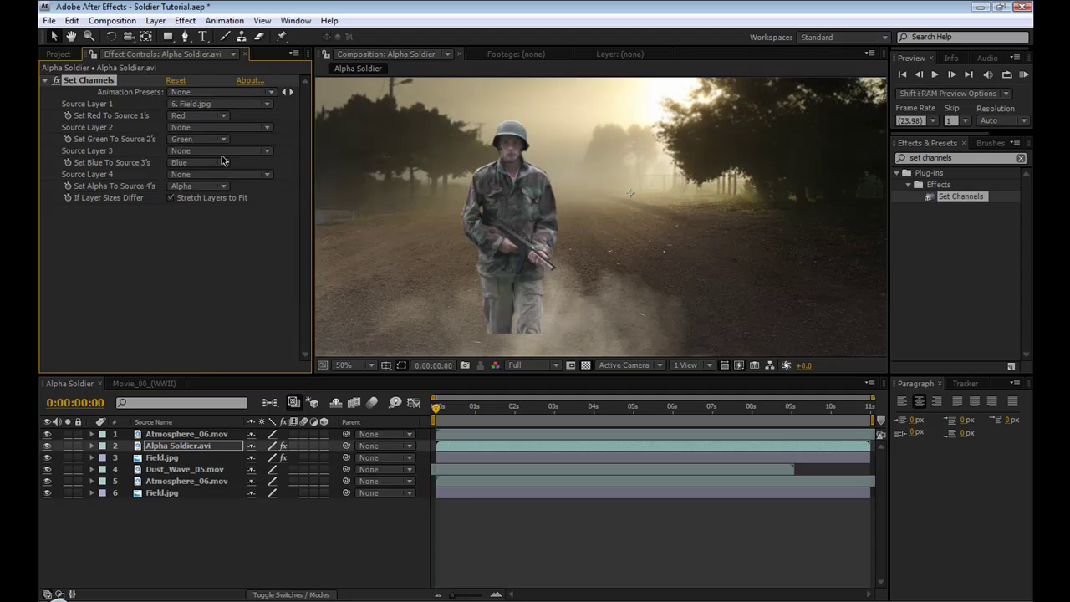
click(205, 128)
click(199, 224)
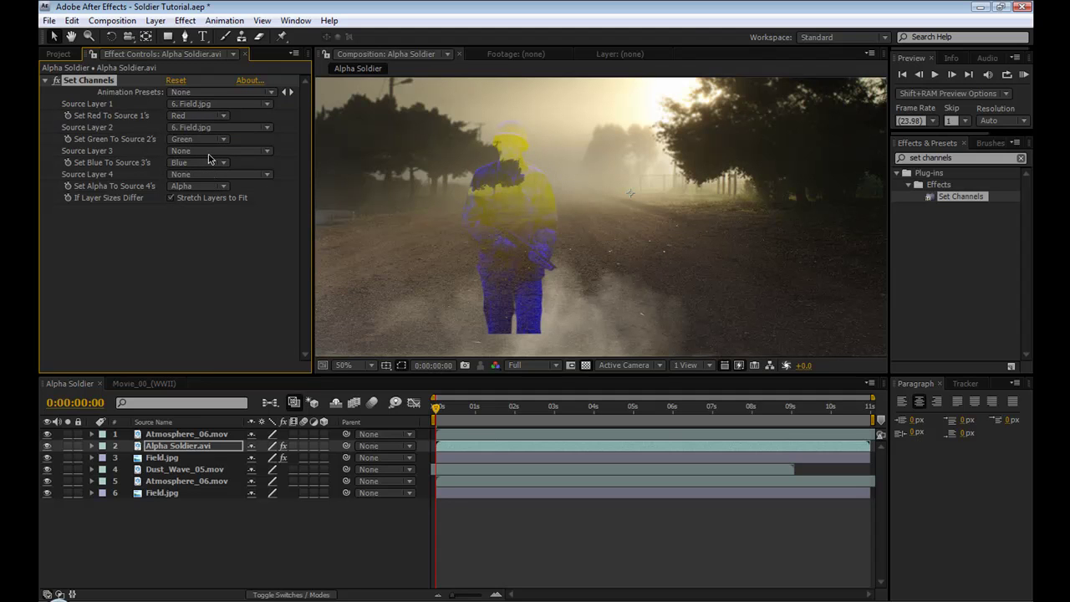
click(210, 149)
click(217, 253)
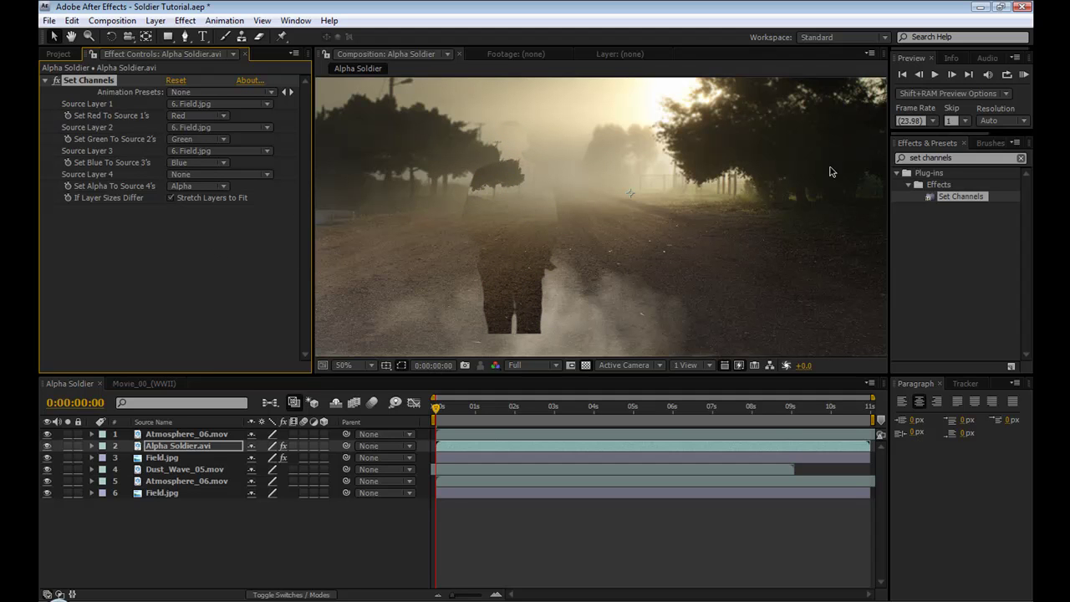
click(960, 158)
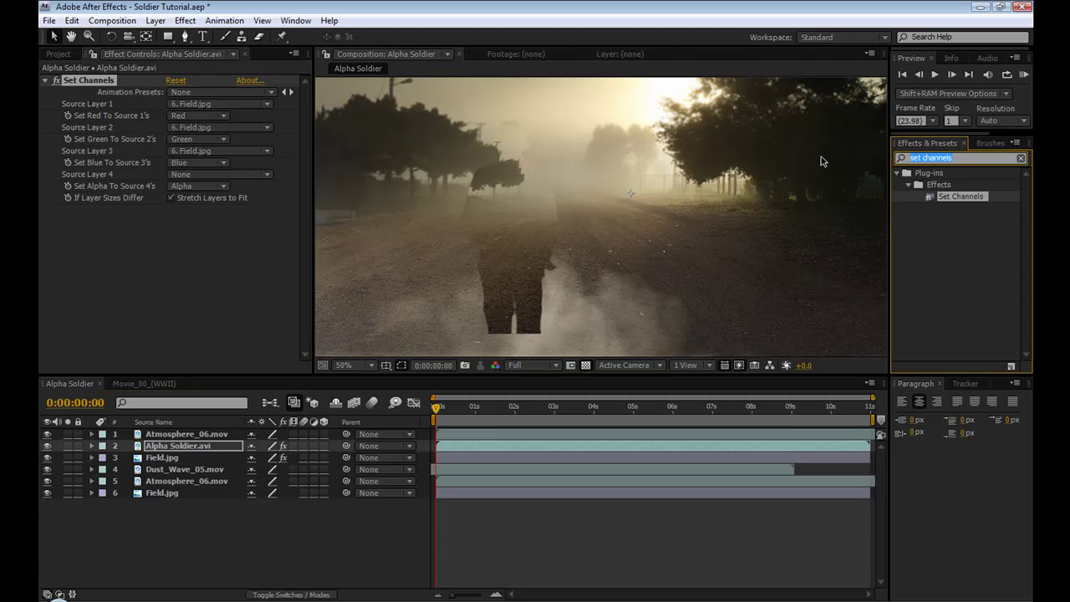
key(BackSpace)
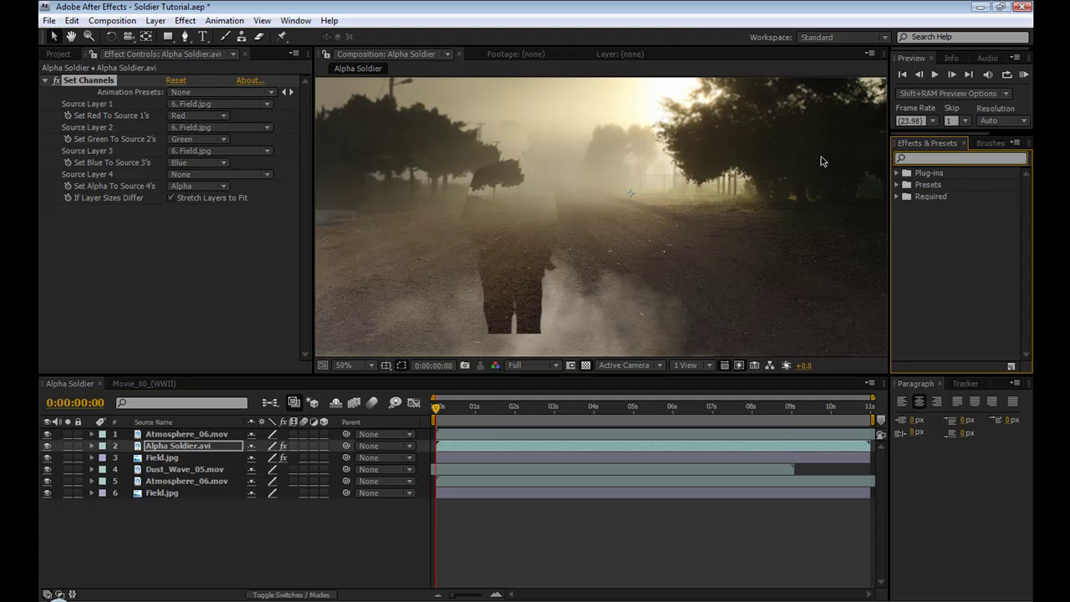
Apply Channel Blur to the soldier layer with Alpha Blurriness 20
text(cha)
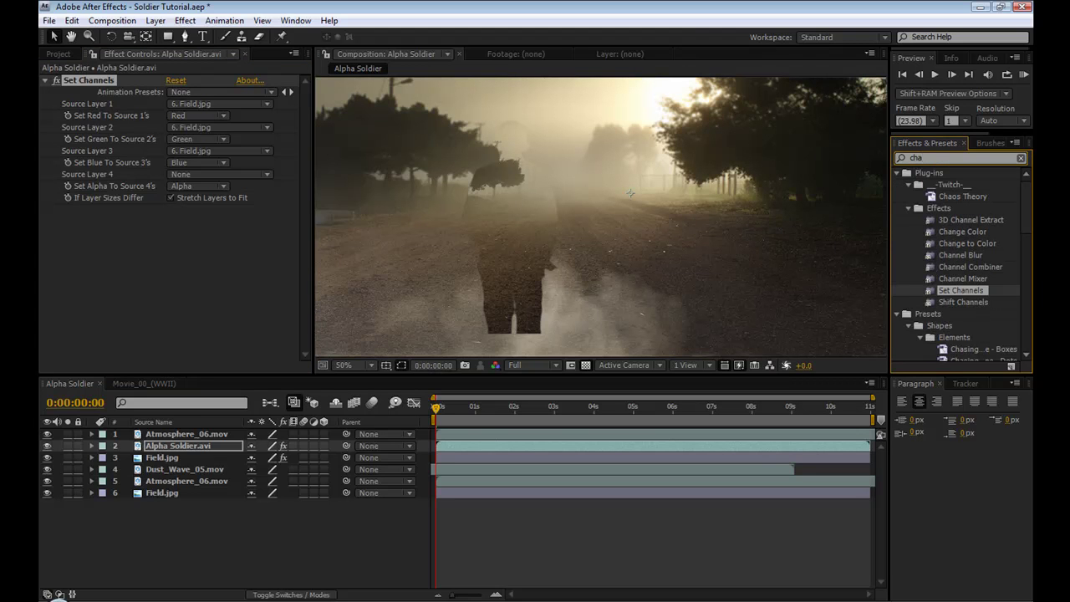
text(nnel blur)
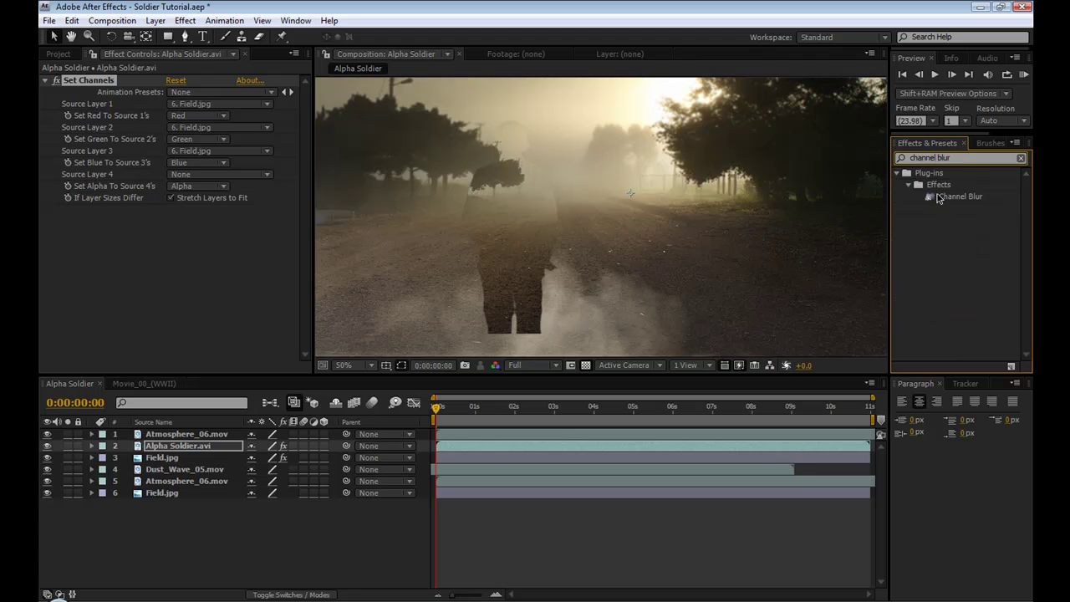
drag(938, 198, 209, 209)
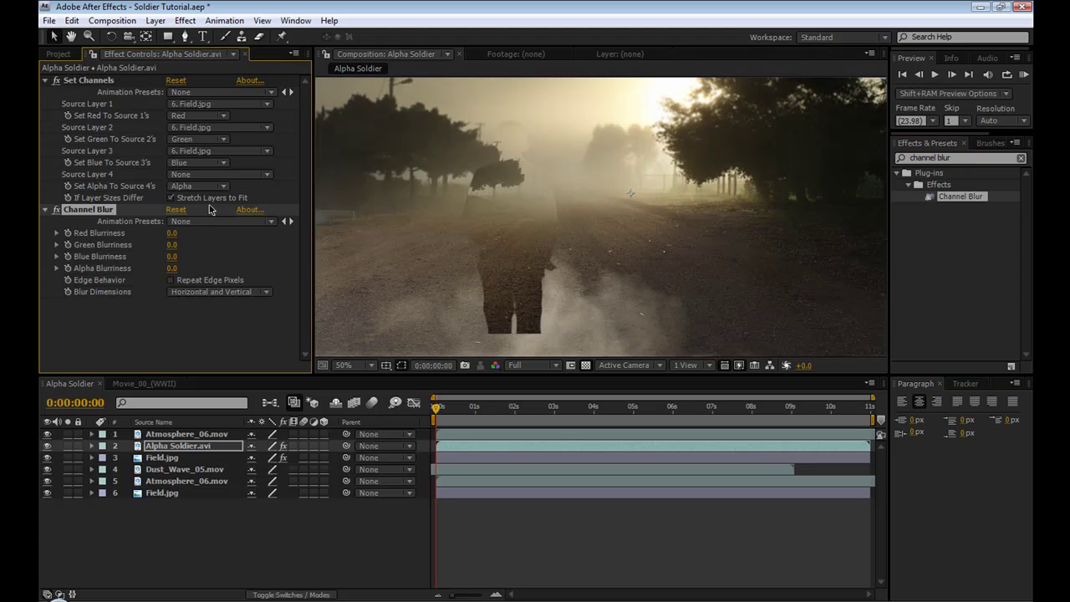
click(172, 268)
text(20)
key(Return)
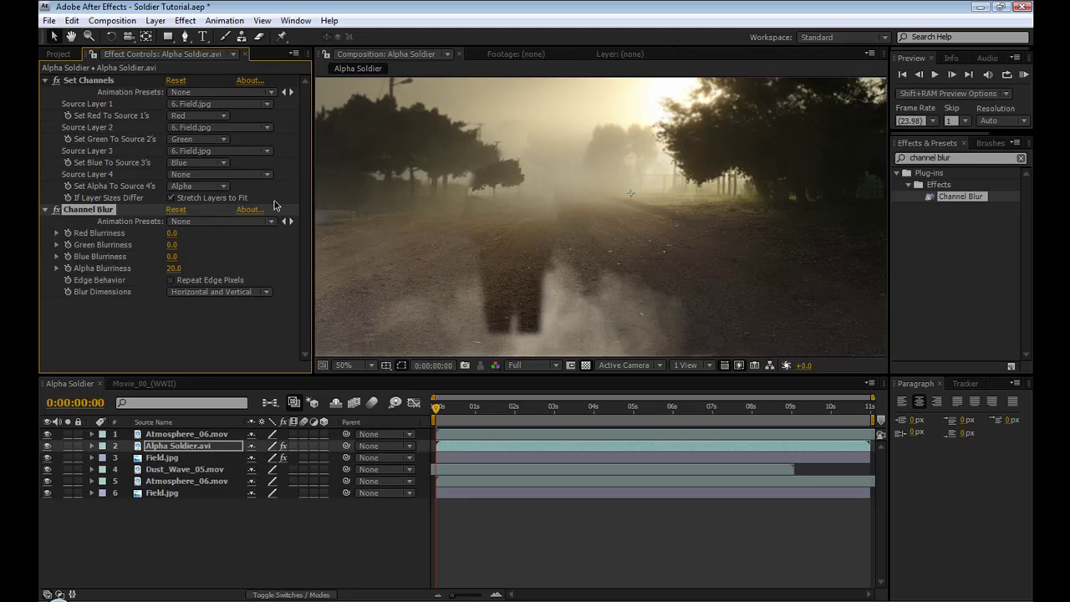
Set Blue, Green and Red Blurriness to 10
click(173, 256)
text(10)
key(Return)
click(171, 244)
text(1)
key(Return)
click(172, 236)
text(10)
key(Return)
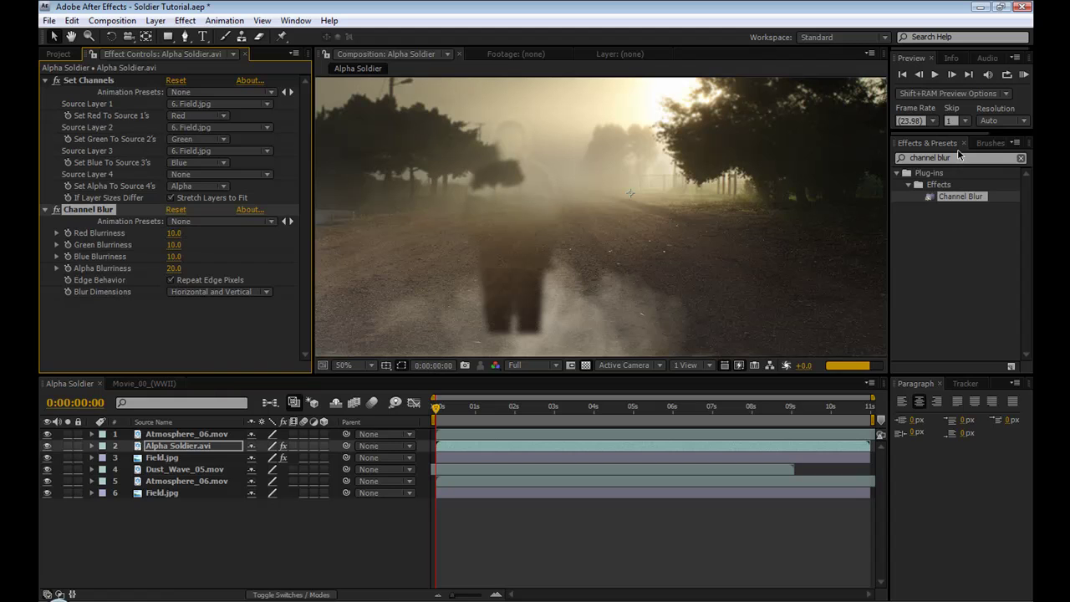
Apply Levels (Individual Controls) to the soldier layer
click(960, 158)
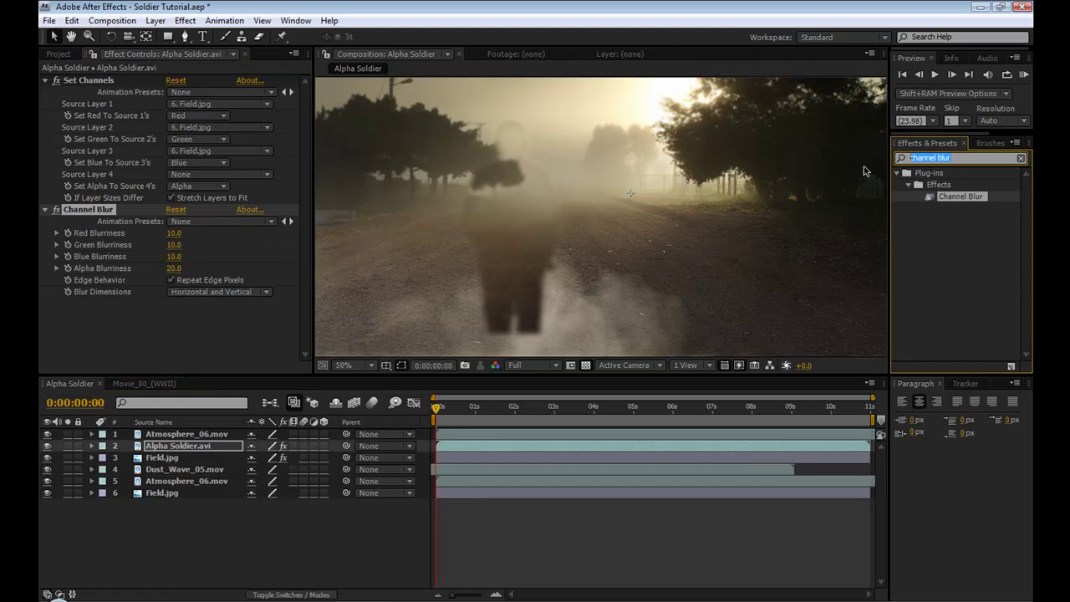
text(levels)
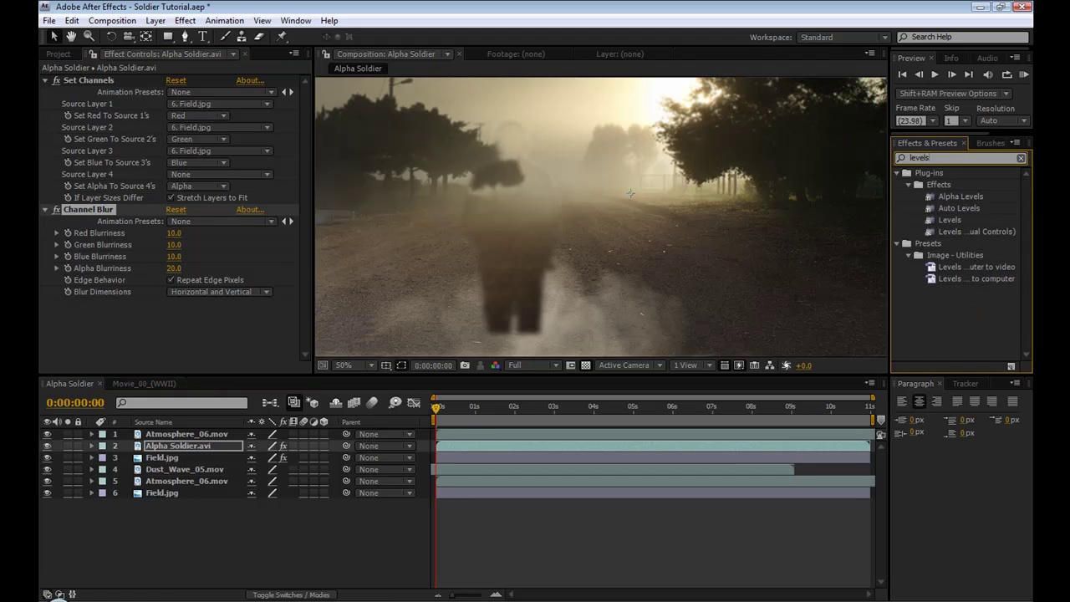
click(966, 235)
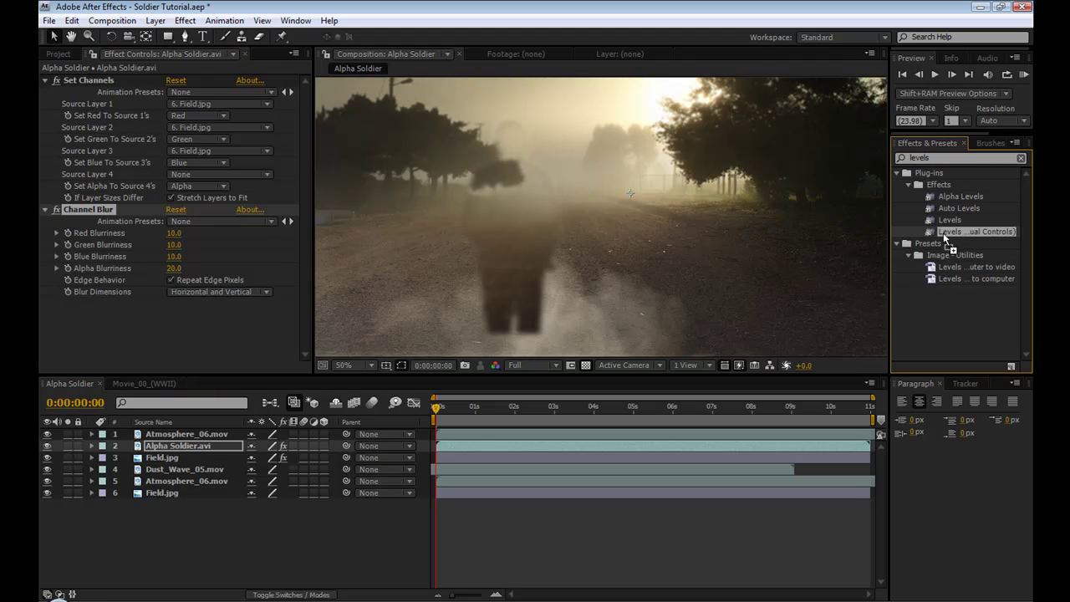
drag(944, 233, 101, 305)
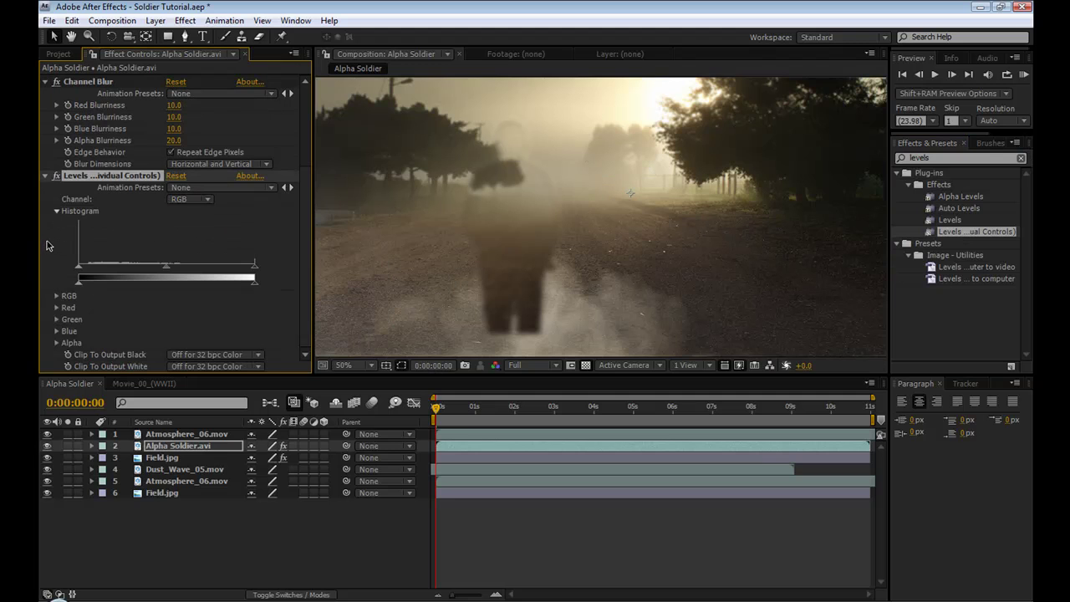
Invert the alpha with Alpha Output Black 255 and Alpha Output White 0
click(57, 343)
scroll(92, 343, down, 2)
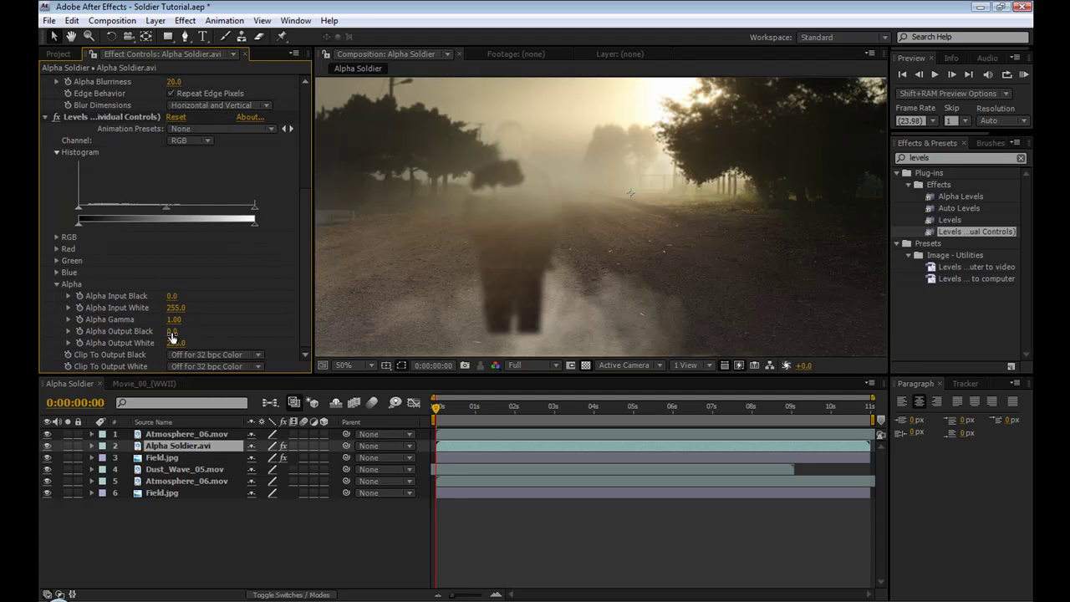
click(171, 332)
key(Return)
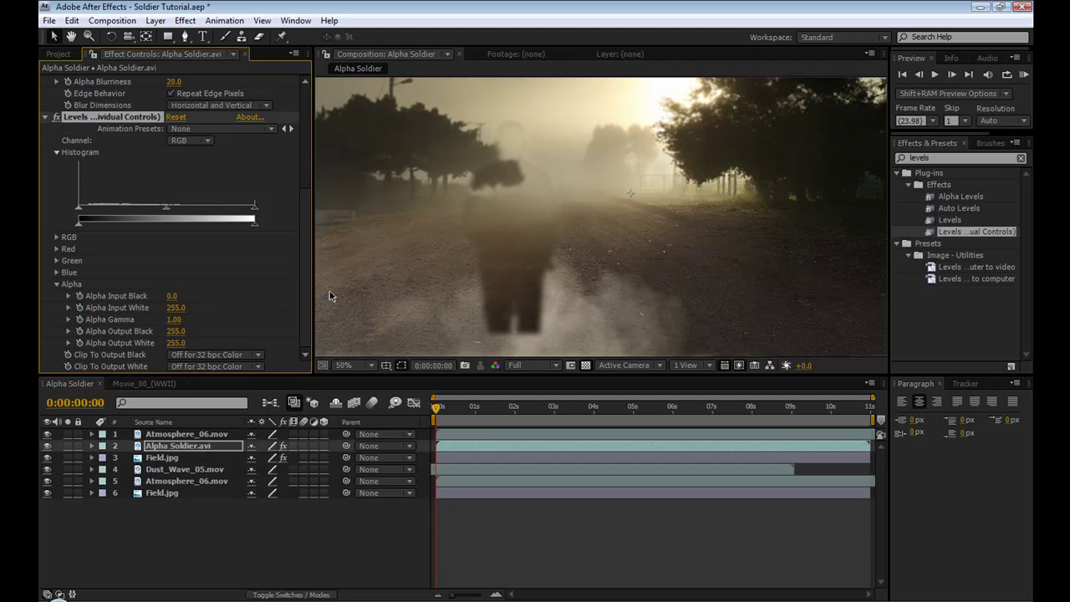
click(176, 343)
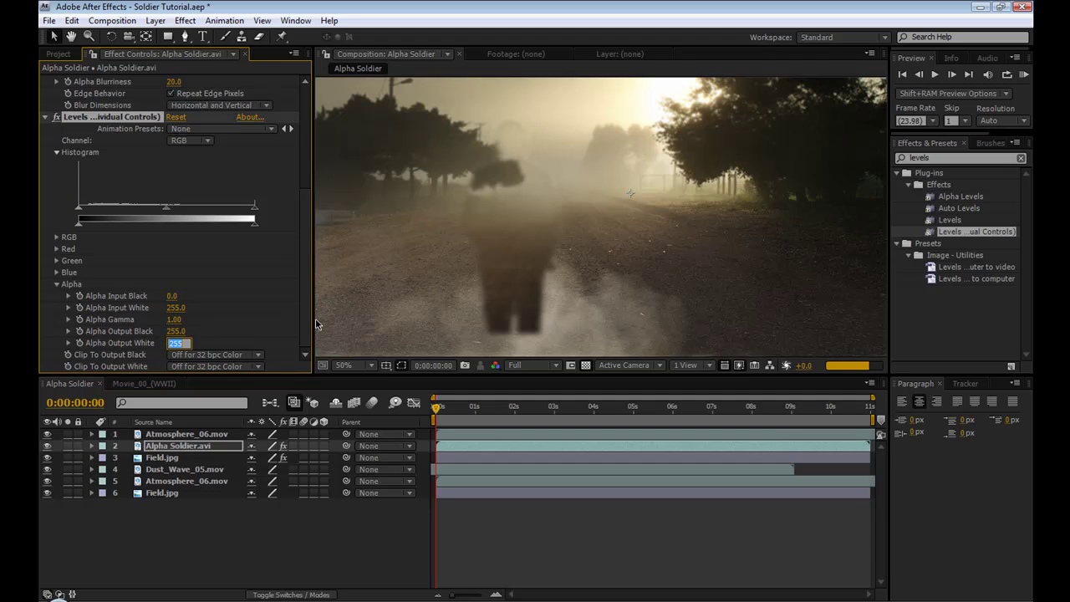
text(0)
key(Return)
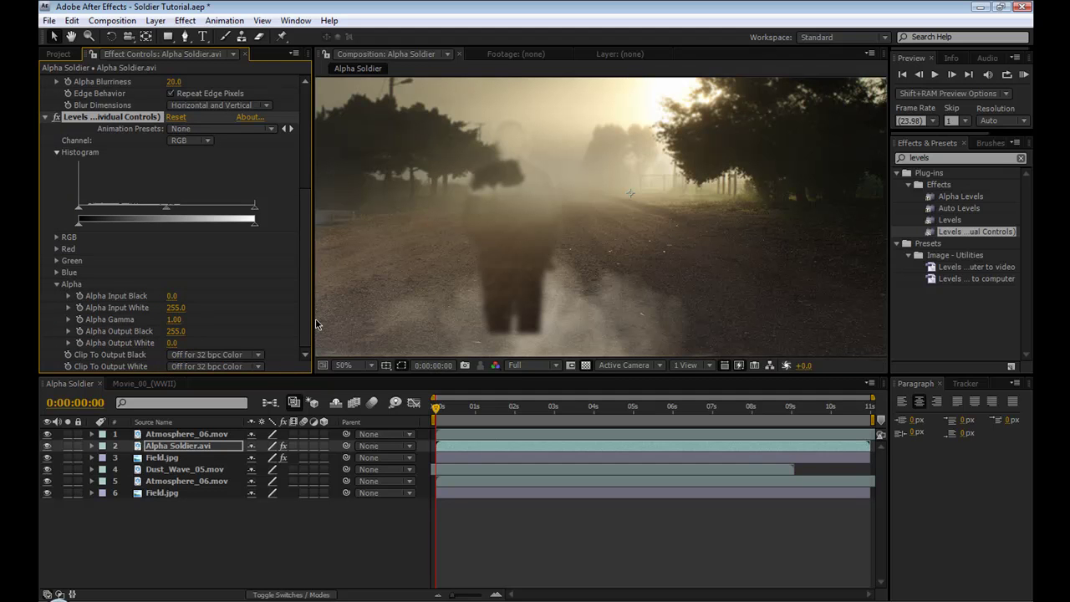